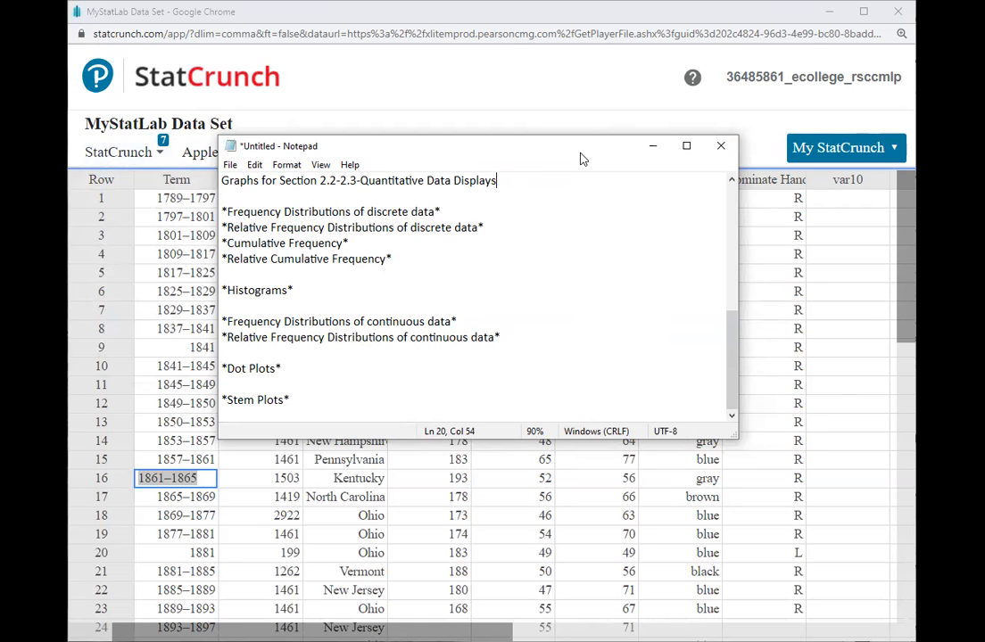
- Review the Section 2.2-2.3 list of quantitative data displays in the notes alongside the presidents data table
{"action": "left_click_drag", "start_coordinate": [580, 159], "coordinate": [678, 260]}
{"action": "scroll", "coordinate": [275, 211], "scroll_direction": "up", "scroll_amount": 6}
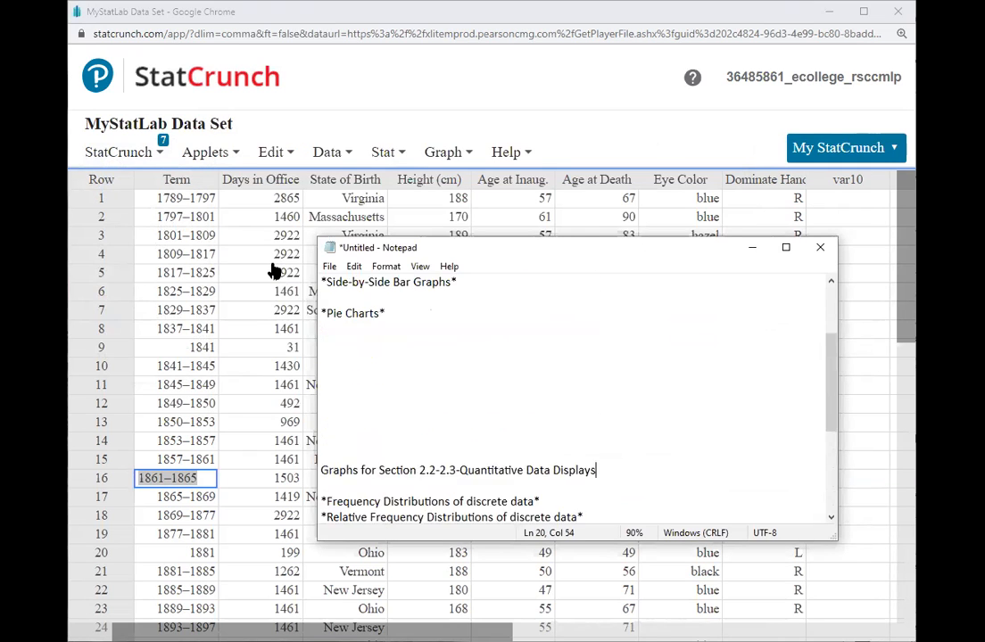
{"action": "scroll", "coordinate": [275, 271], "scroll_direction": "down", "scroll_amount": 6}
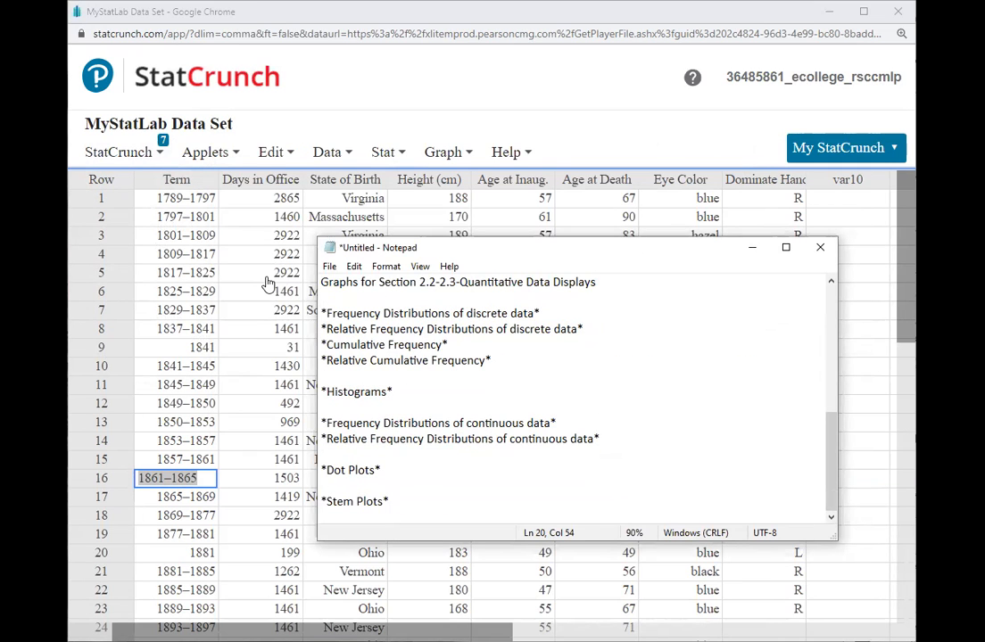
{"action": "left_click", "coordinate": [267, 278]}
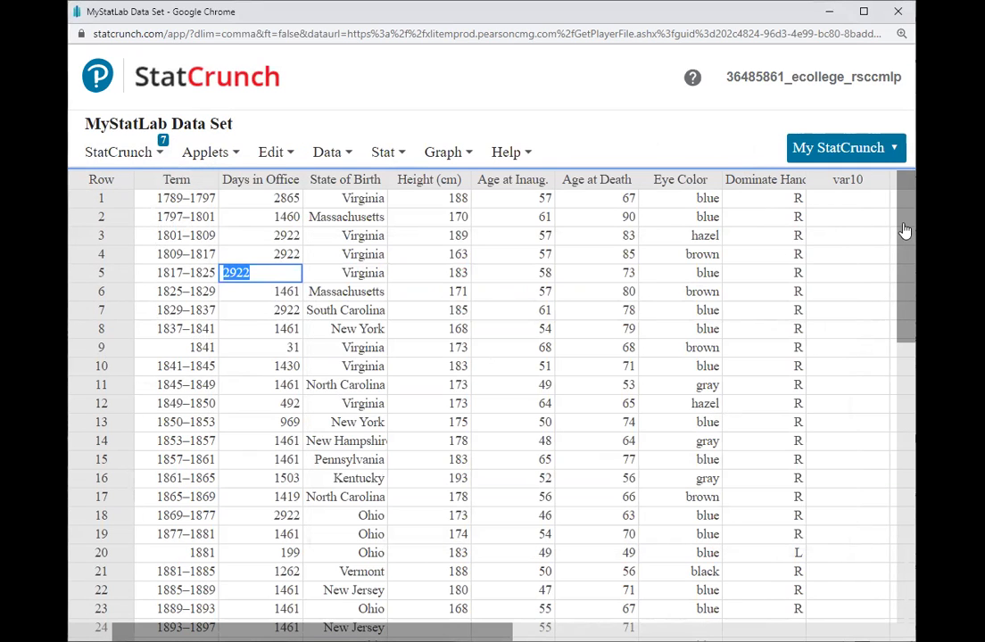
{"action": "mouse_move", "coordinate": [906, 230]}
{"action": "left_mouse_down"}
{"action": "mouse_move", "coordinate": [906, 270]}
{"action": "mouse_move", "coordinate": [910, 211]}
{"action": "left_mouse_up"}
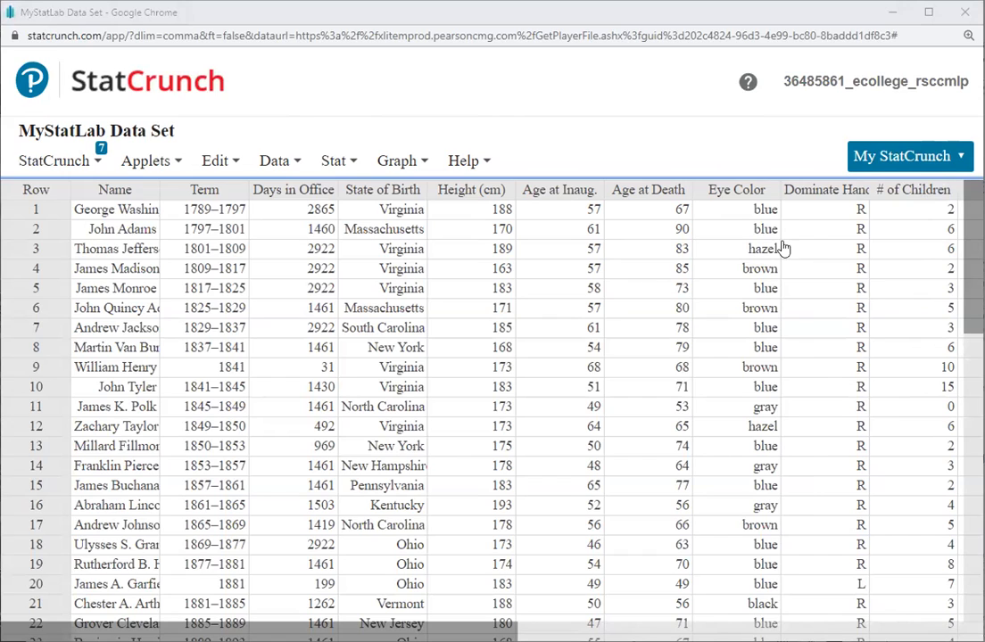
{"action": "left_click", "coordinate": [817, 248]}
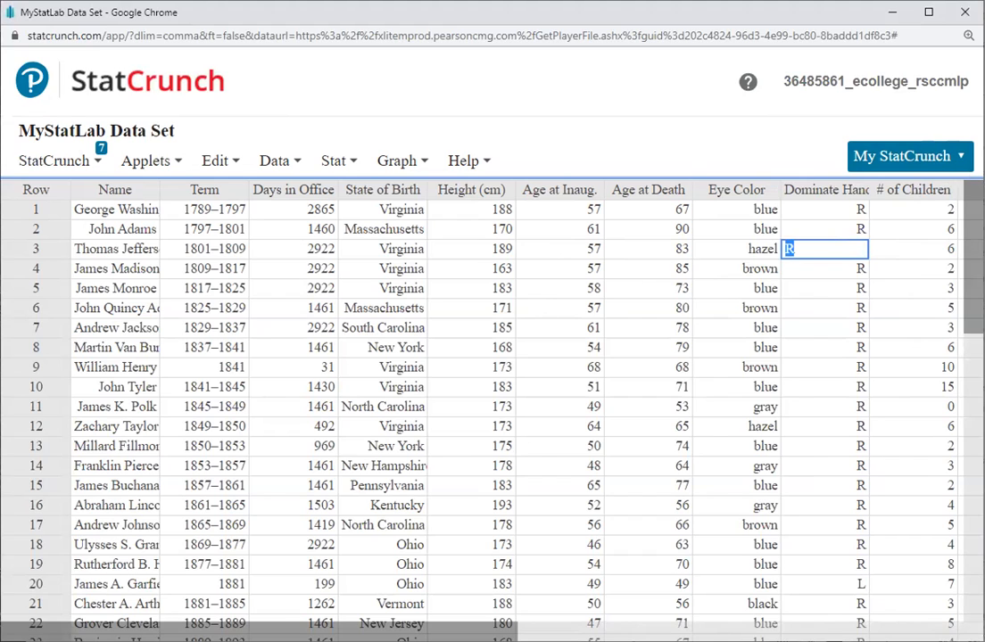
{"action": "key", "text": "alt+Tab"}
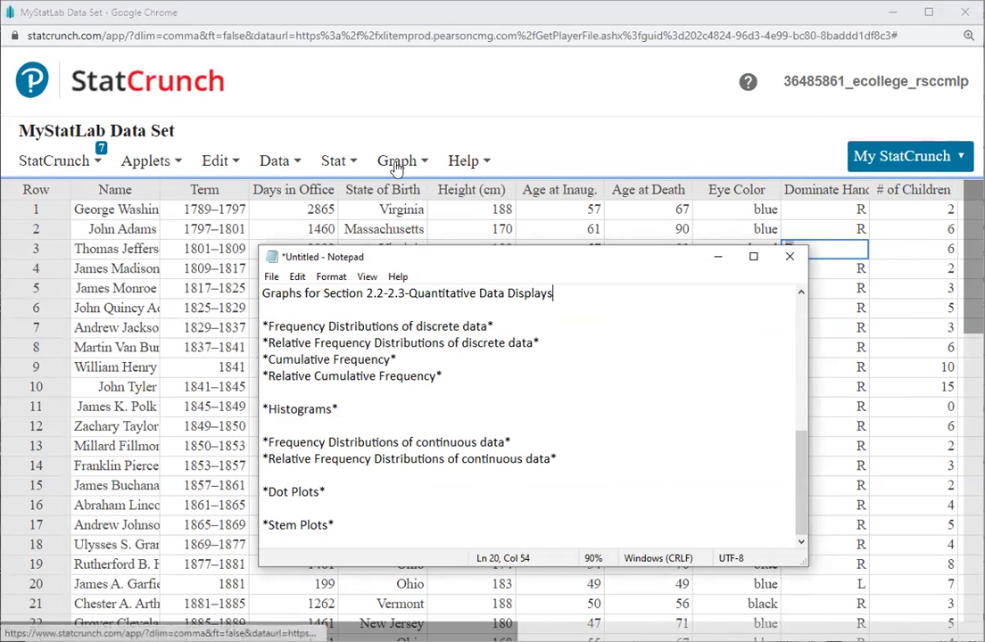
{"action": "mouse_move", "coordinate": [396, 170]}
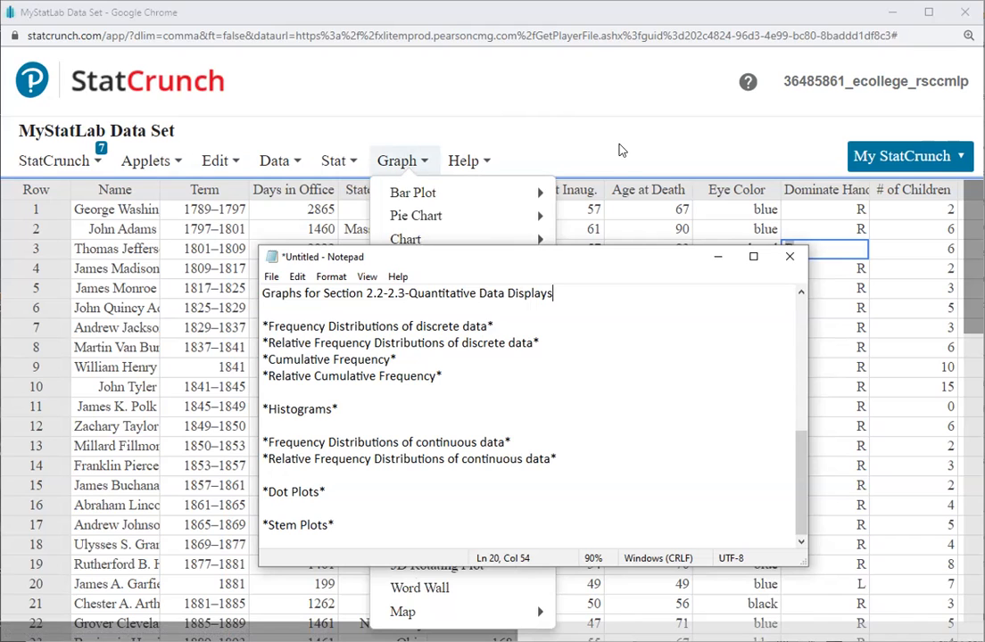
{"action": "left_click", "coordinate": [802, 232]}
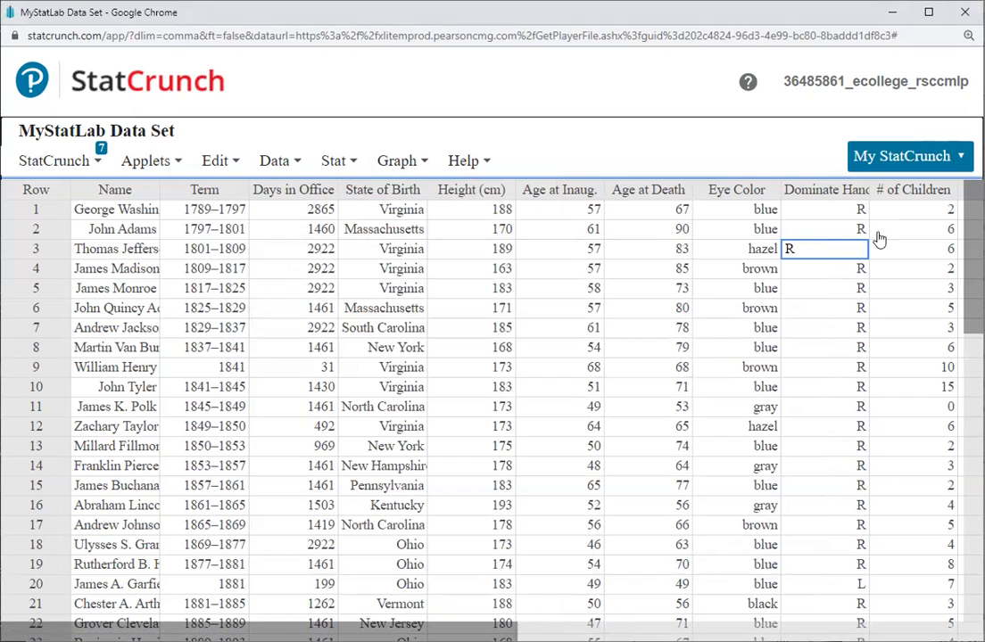
- Set up a frequency table for the # of Children column
{"action": "left_click", "coordinate": [395, 165]}
{"action": "mouse_move", "coordinate": [334, 164]}
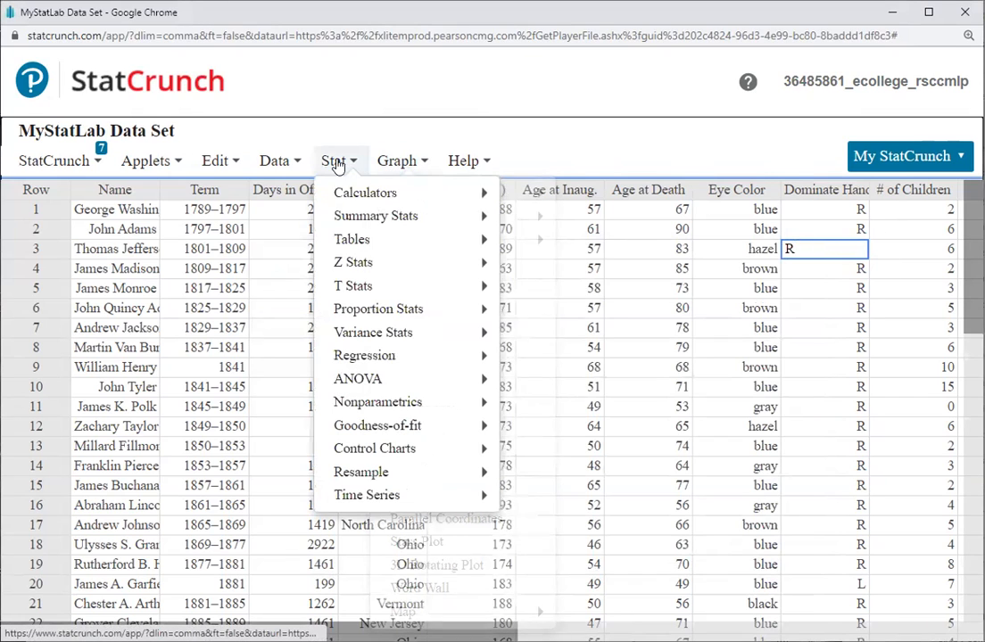
{"action": "mouse_move", "coordinate": [366, 241]}
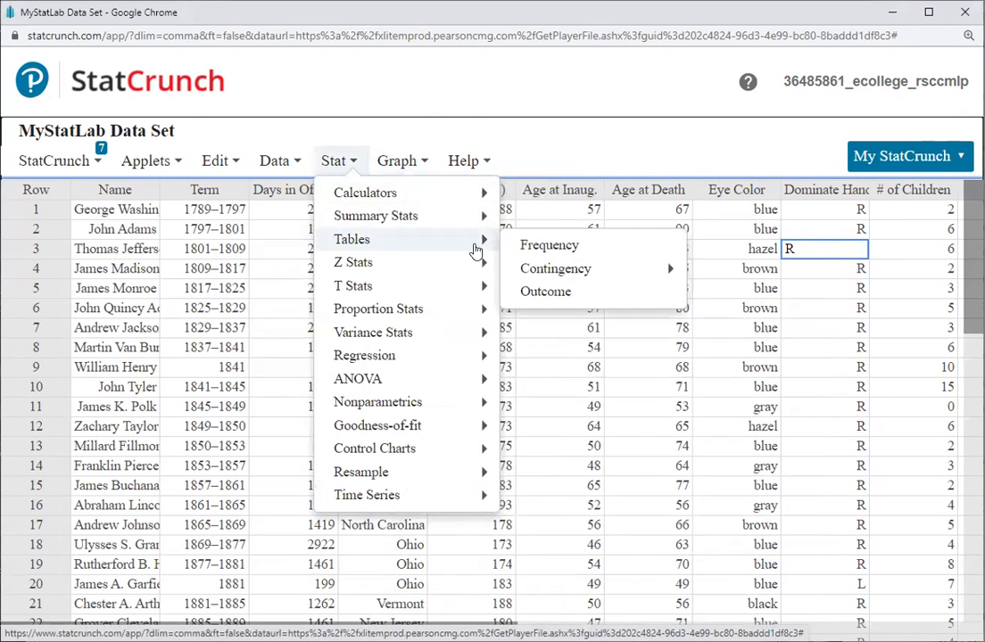
{"action": "left_click", "coordinate": [564, 248]}
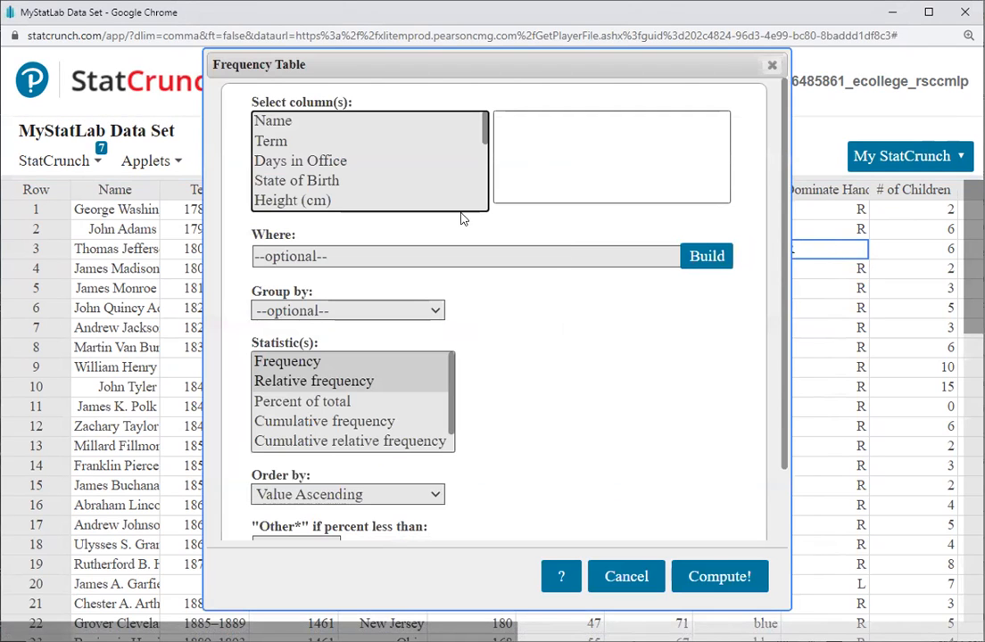
{"action": "left_click_drag", "start_coordinate": [485, 134], "coordinate": [486, 174]}
{"action": "left_click", "coordinate": [296, 182]}
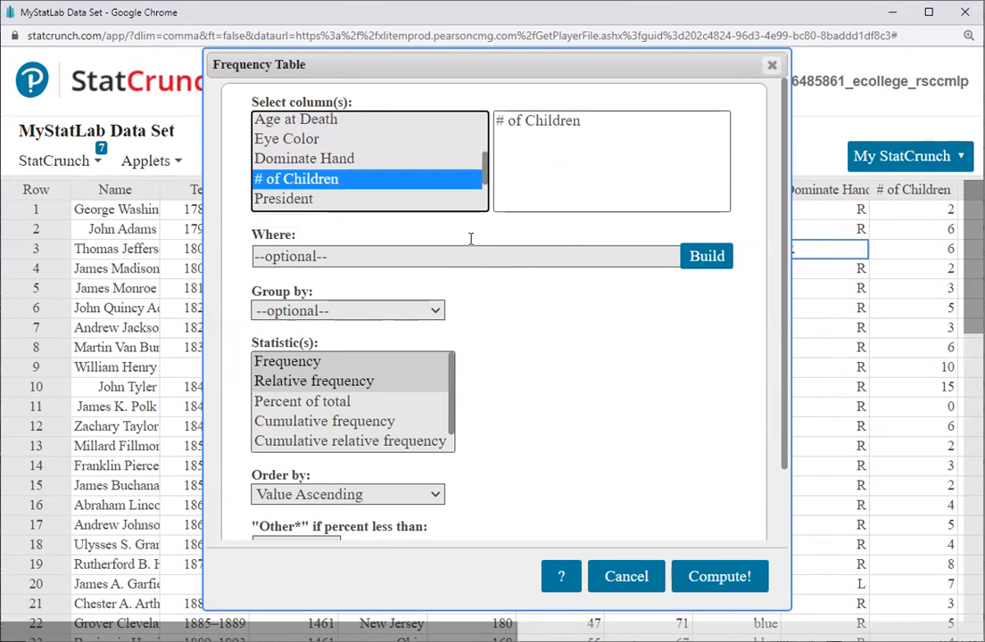
- Add Cumulative frequency and Cumulative relative frequency to the selected statistics, compute the table and close its results after viewing
{"action": "left_click", "coordinate": [332, 423], "text": "ctrl"}
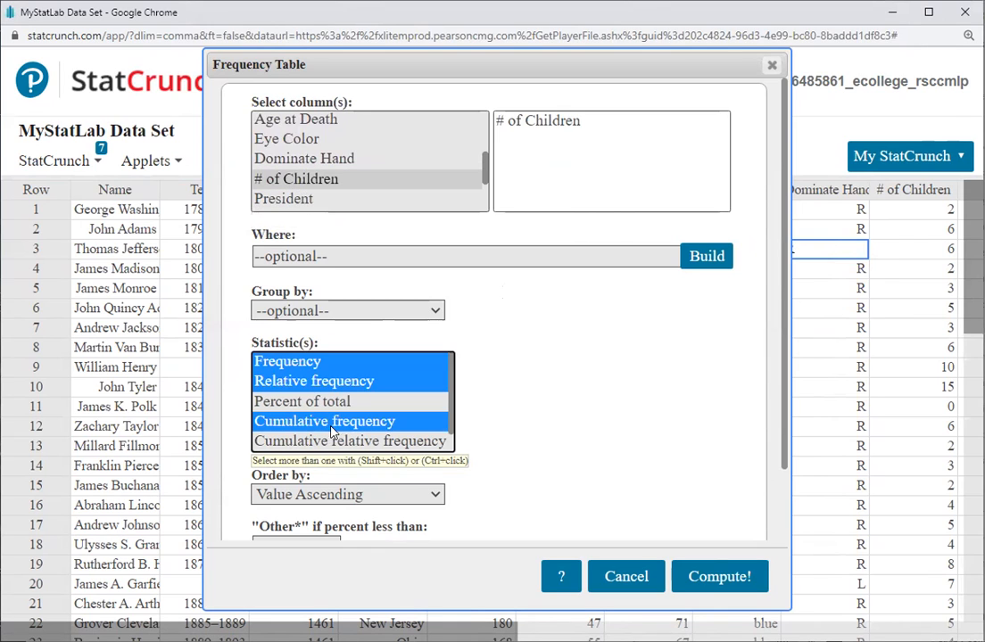
{"action": "left_click", "coordinate": [332, 443], "text": "ctrl"}
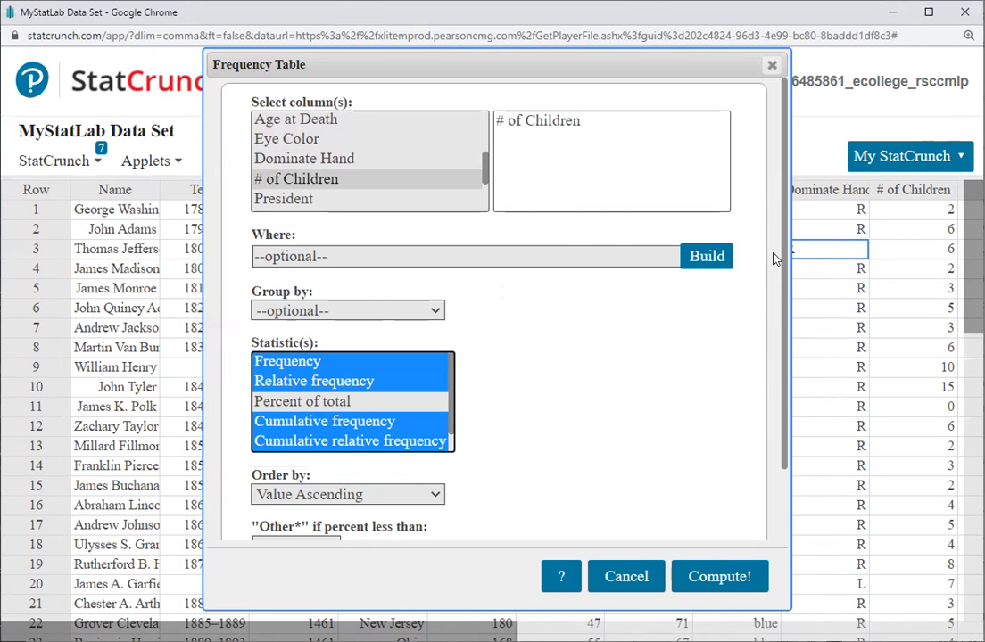
{"action": "left_click_drag", "start_coordinate": [785, 257], "coordinate": [776, 334]}
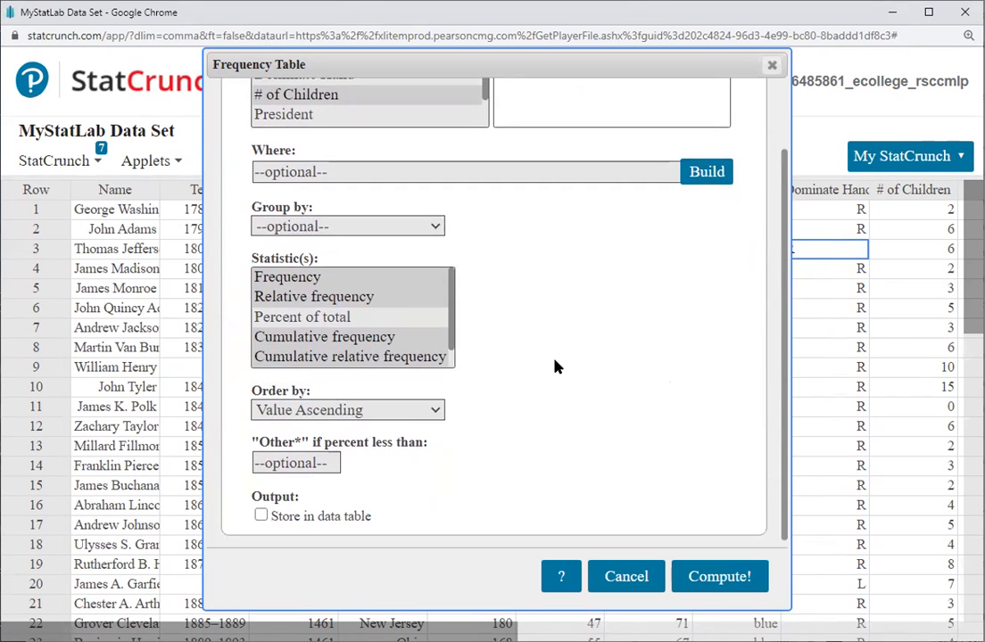
{"action": "scroll", "coordinate": [580, 301], "scroll_direction": "up", "scroll_amount": 2}
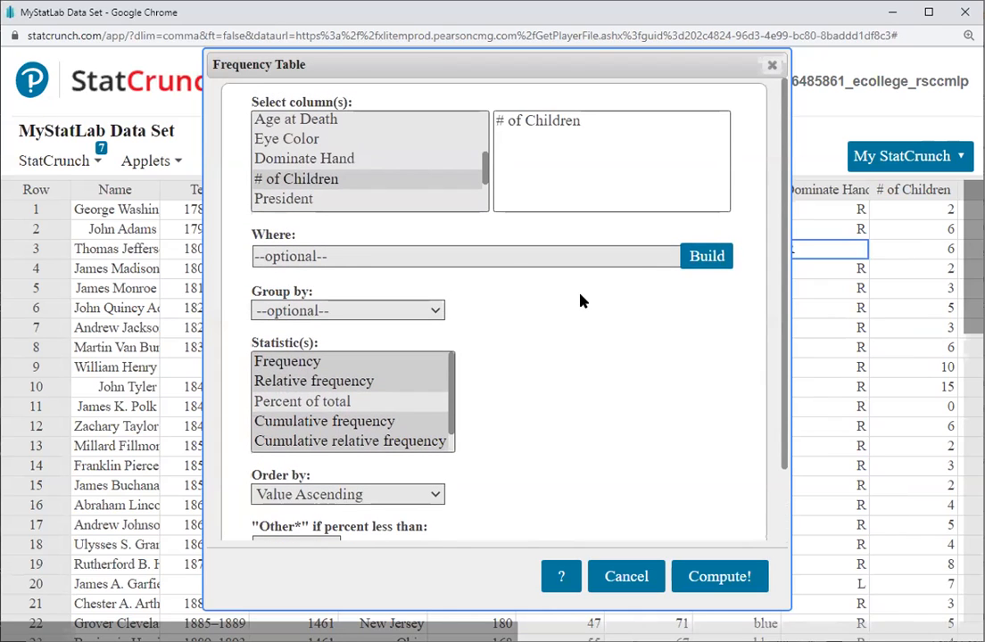
{"action": "left_click", "coordinate": [713, 581]}
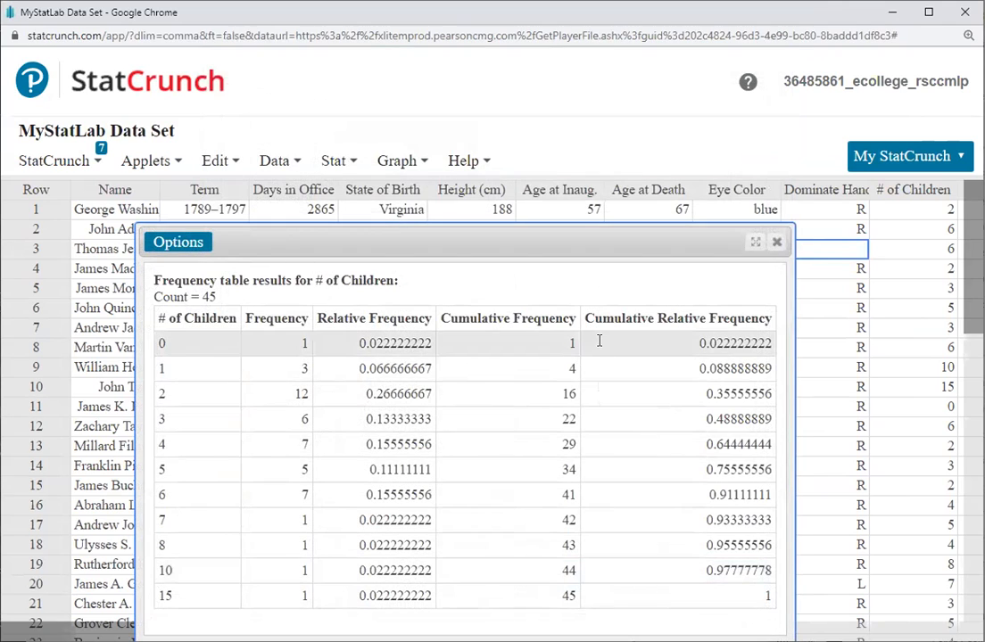
{"action": "left_click_drag", "start_coordinate": [527, 246], "coordinate": [527, 162]}
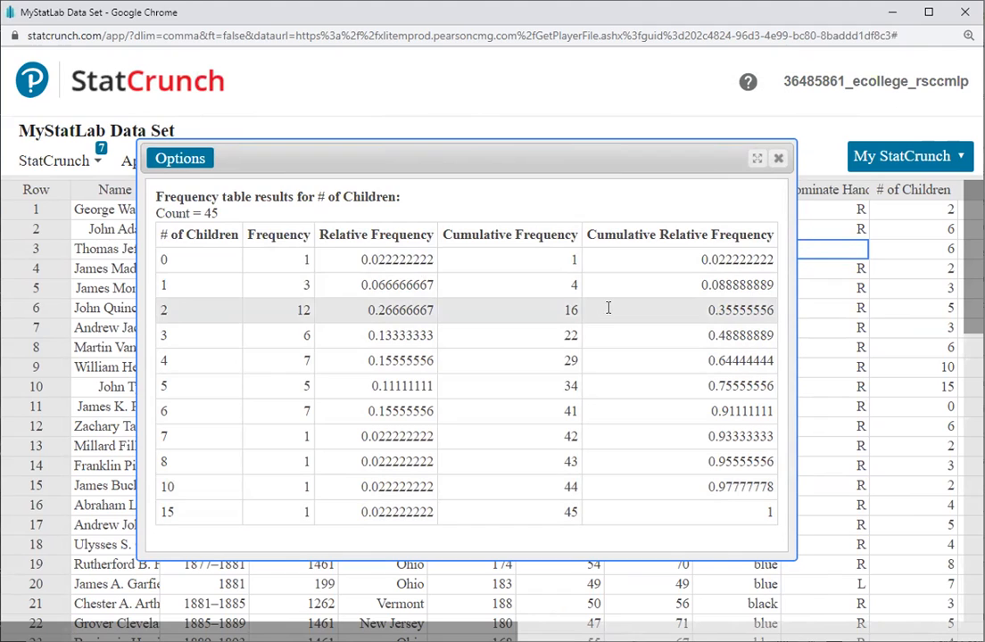
{"action": "left_click", "coordinate": [778, 161]}
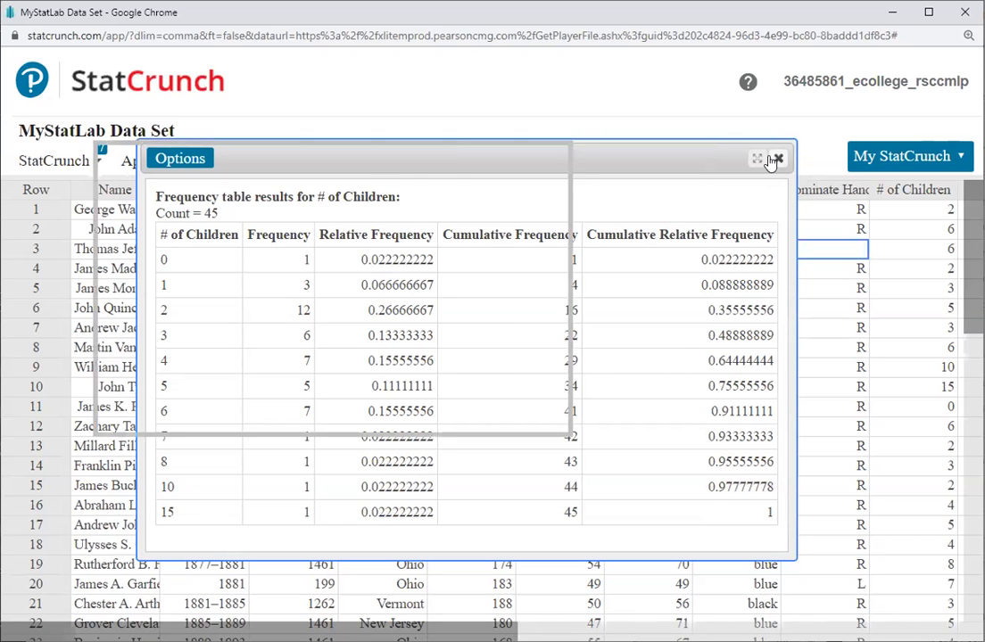
{"action": "left_click", "coordinate": [398, 170]}
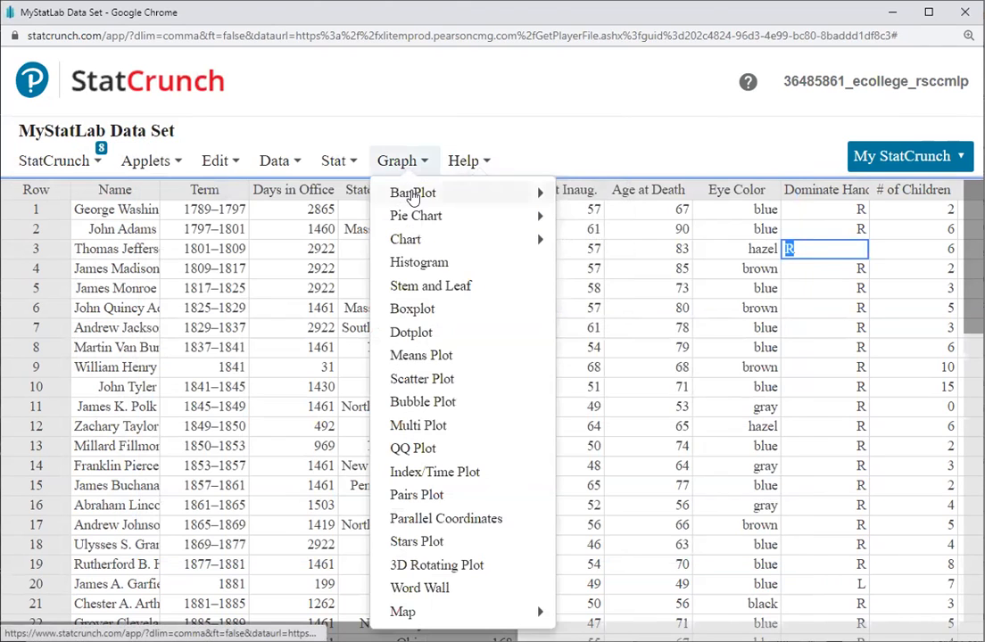
{"action": "mouse_move", "coordinate": [414, 198]}
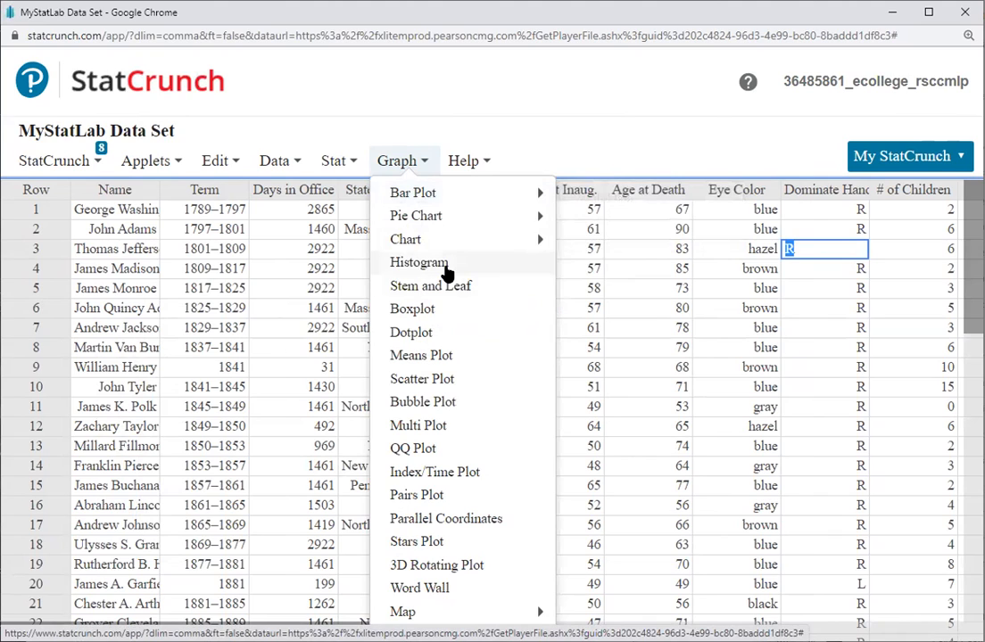
{"action": "mouse_move", "coordinate": [477, 198]}
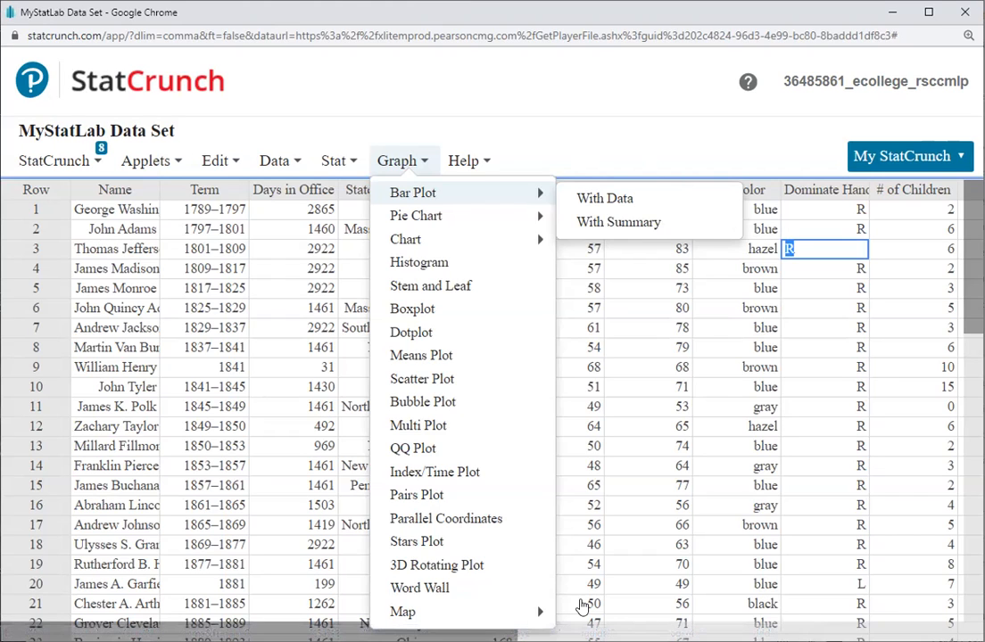
- Switch to the Notepad notes and delete the closing asterisks from the two discrete-data distribution lines and the two cumulative frequency lines
{"action": "key", "text": "alt+Tab"}
{"action": "left_click", "coordinate": [504, 319]}
{"action": "key", "text": "BackSpace"}
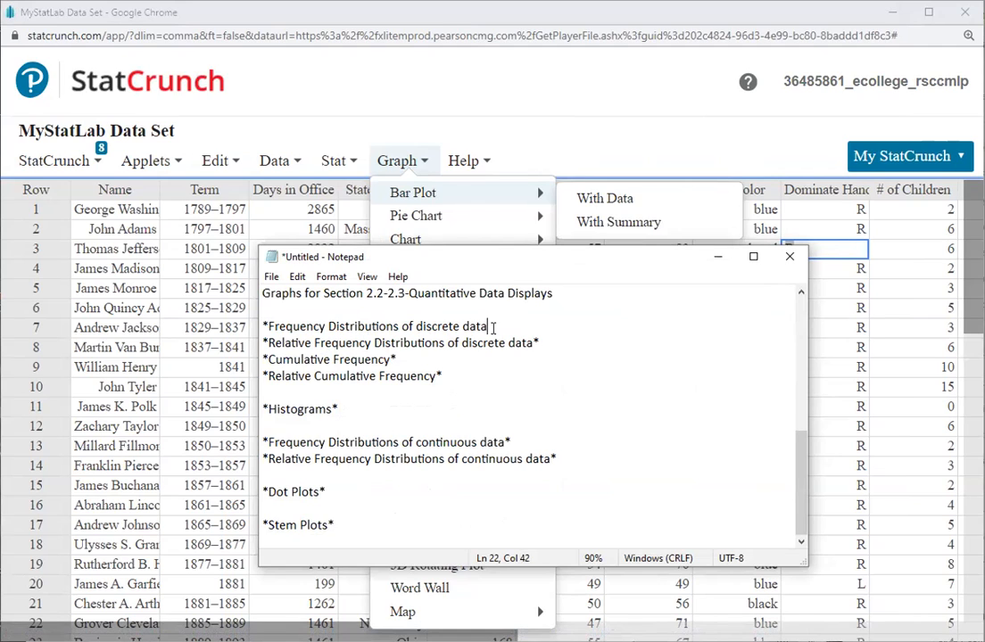
{"action": "left_click", "coordinate": [547, 341]}
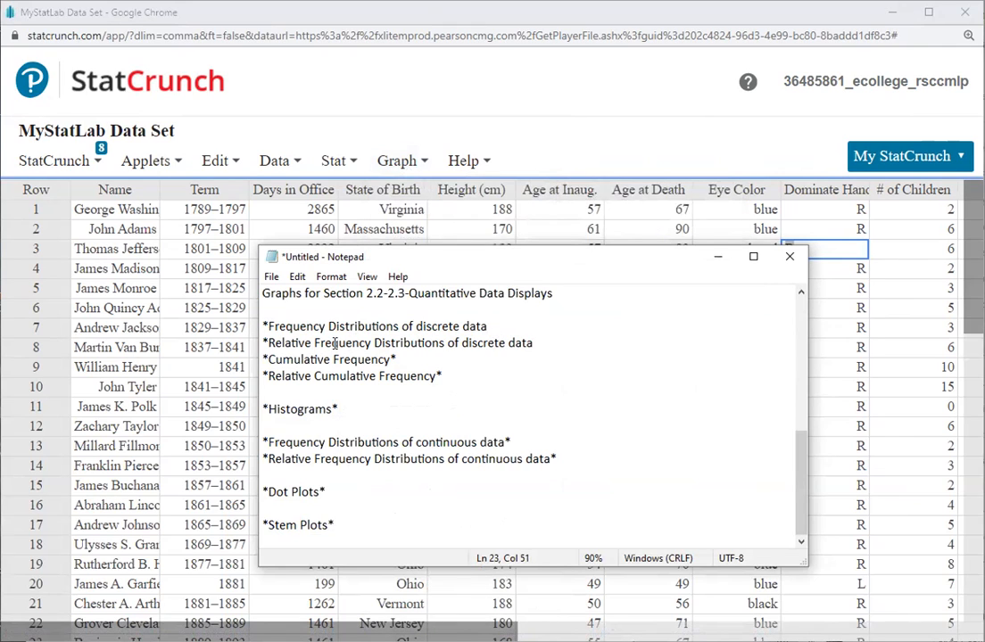
{"action": "left_click", "coordinate": [418, 360]}
{"action": "key", "text": "BackSpace"}
{"action": "left_click", "coordinate": [449, 375]}
{"action": "key", "text": "BackSpace"}
{"action": "left_click", "coordinate": [465, 161]}
{"action": "left_click", "coordinate": [400, 161]}
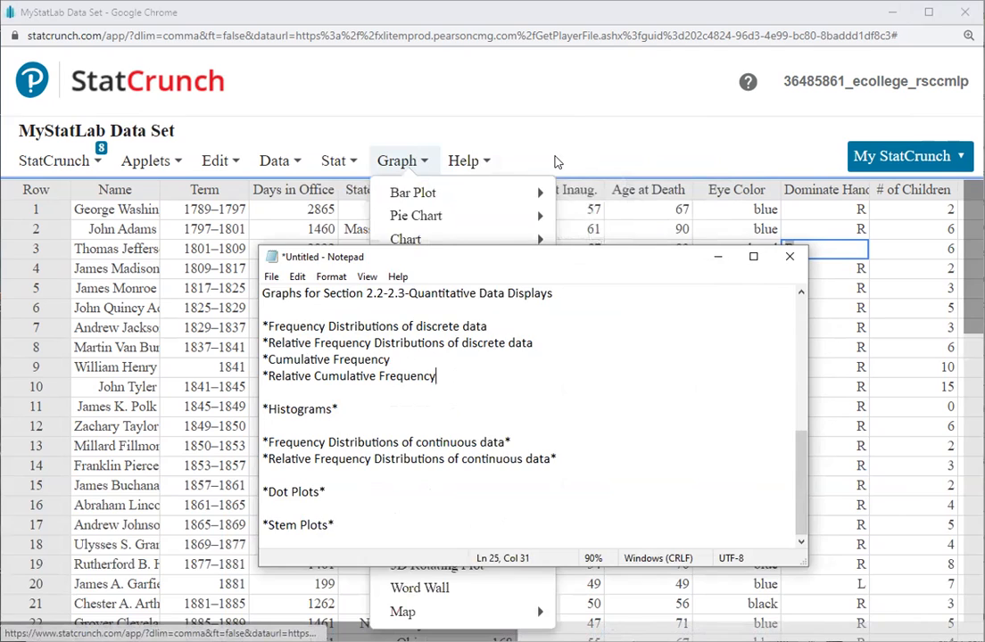
{"action": "left_click", "coordinate": [396, 164]}
{"action": "left_click", "coordinate": [396, 164]}
{"action": "left_click", "coordinate": [396, 164]}
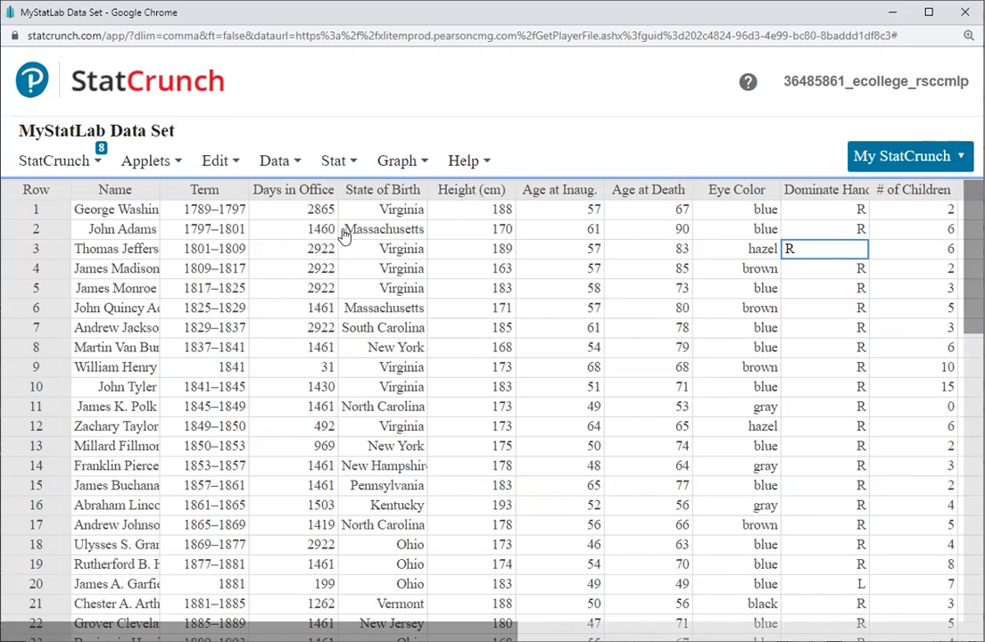
- Set up a histogram in StatCrunch for the Height (cm) column
{"action": "left_click", "coordinate": [335, 163]}
{"action": "left_click", "coordinate": [402, 164]}
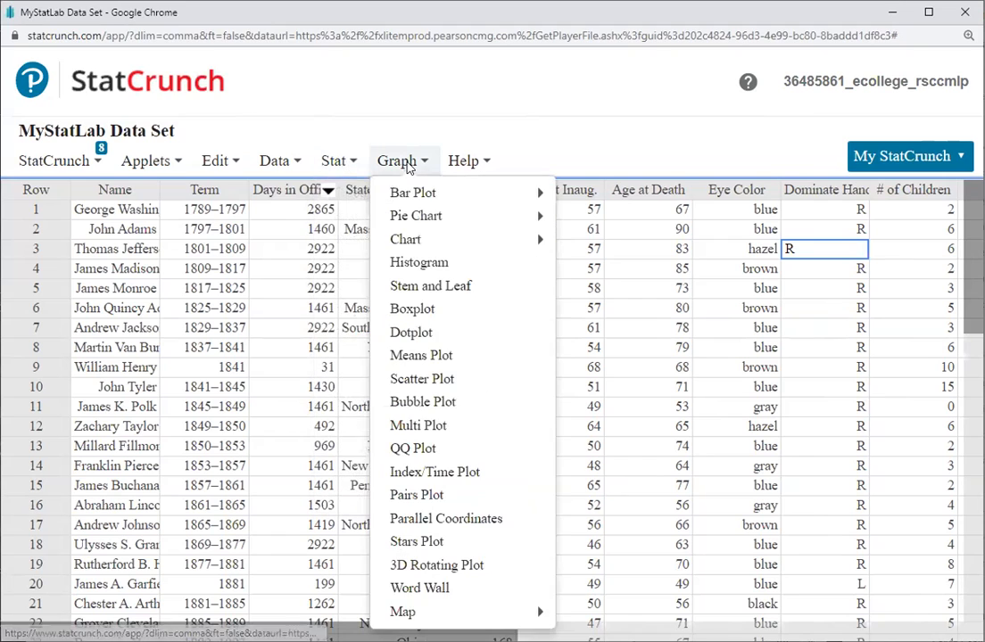
{"action": "left_click", "coordinate": [429, 262]}
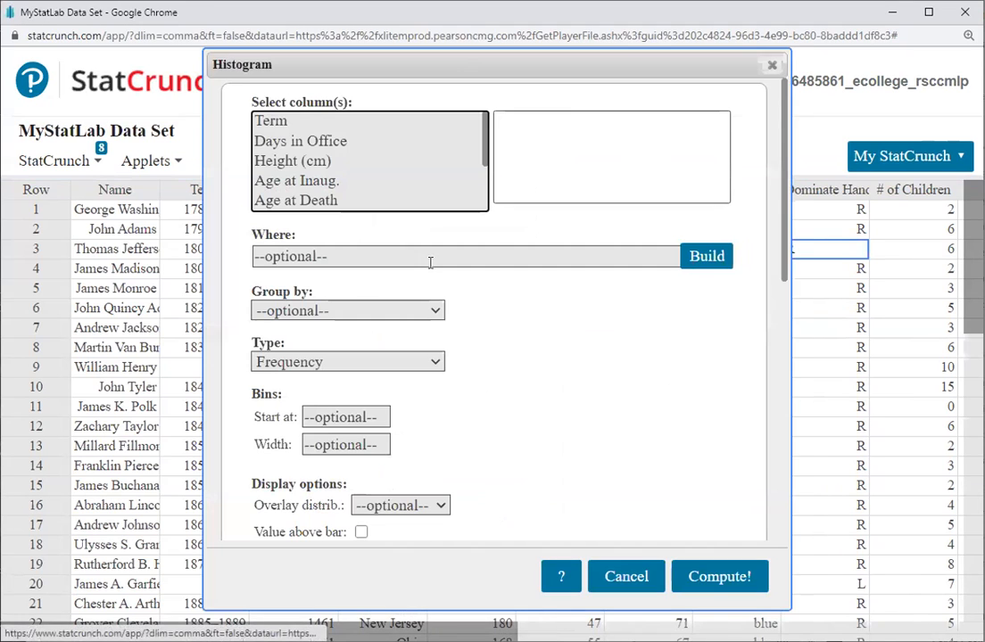
{"action": "left_click_drag", "start_coordinate": [481, 132], "coordinate": [479, 191]}
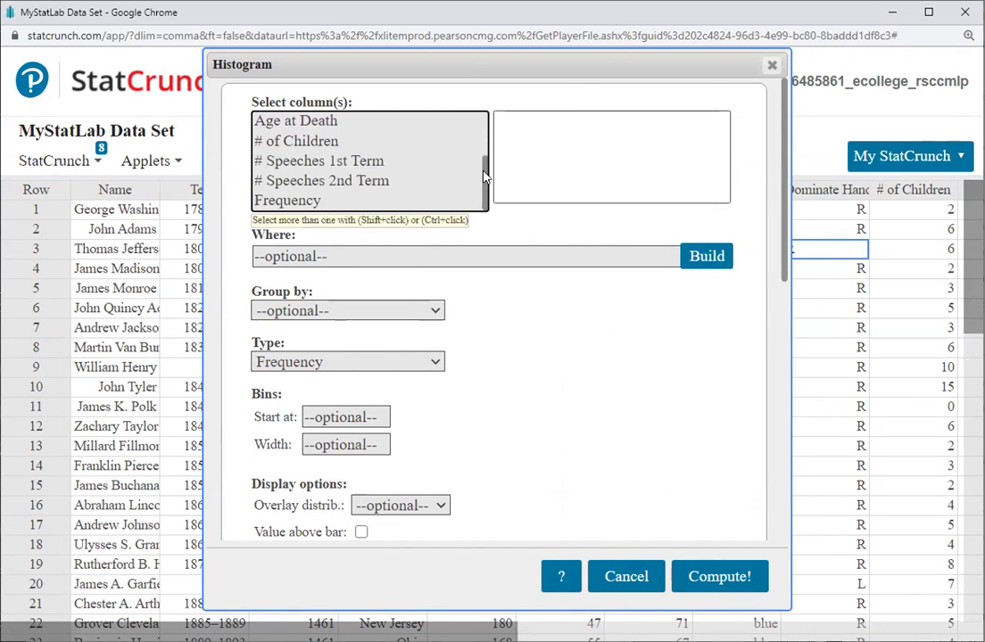
{"action": "scroll", "coordinate": [401, 165], "scroll_direction": "up", "scroll_amount": 2}
{"action": "left_click", "coordinate": [309, 134]}
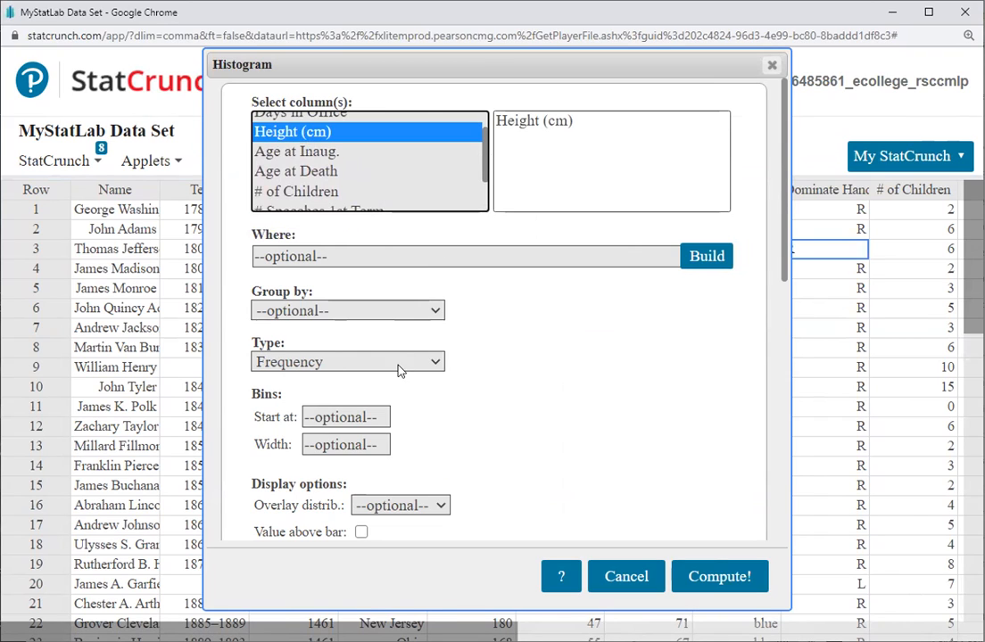
- Keep the histogram type as Frequency, review the bin and display options, and compute the graph
{"action": "left_click", "coordinate": [350, 368]}
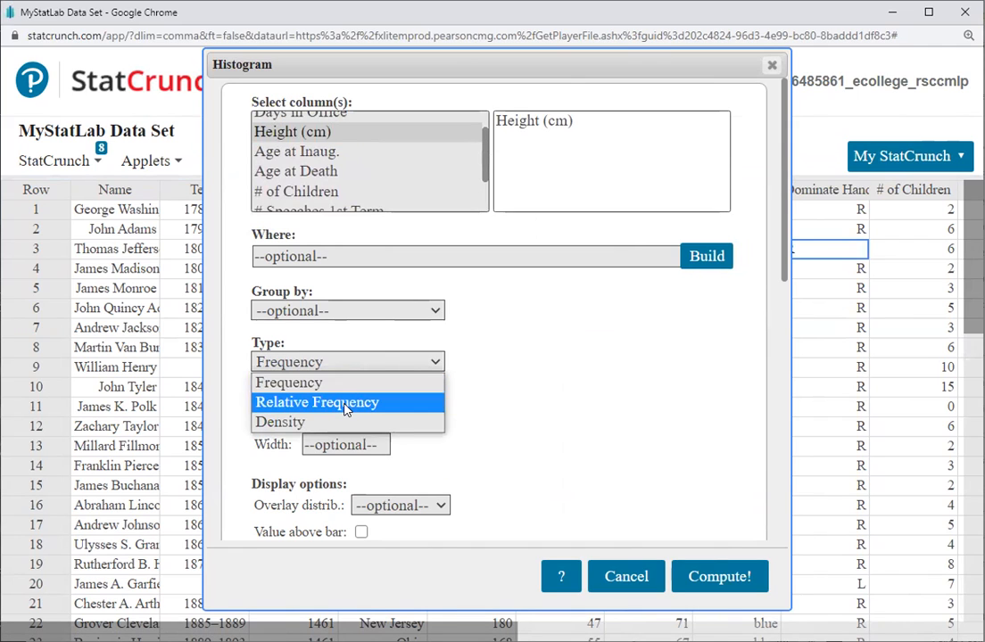
{"action": "left_click", "coordinate": [357, 363]}
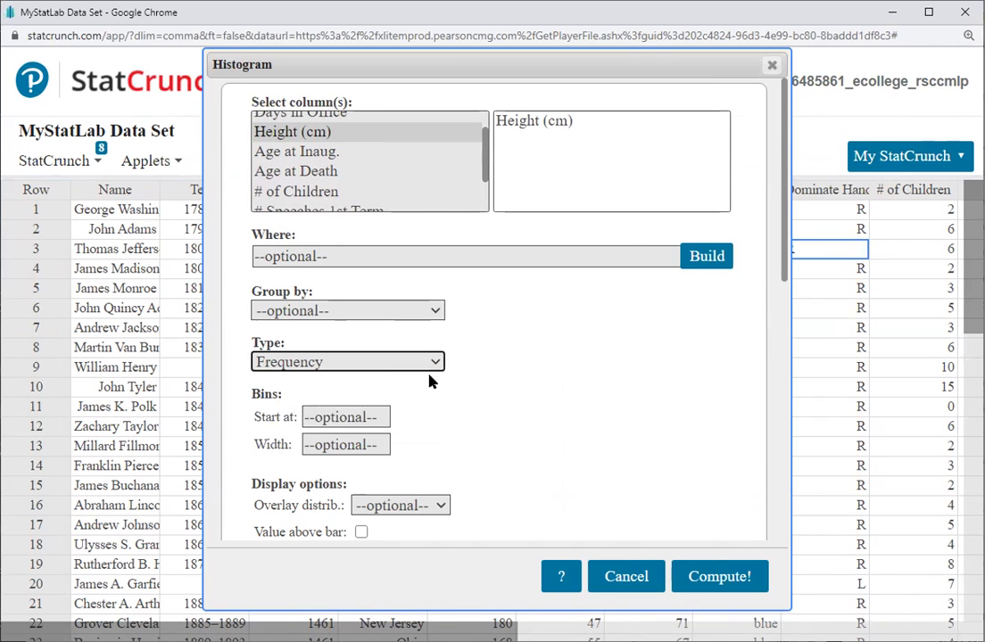
{"action": "scroll", "coordinate": [422, 400], "scroll_direction": "down", "scroll_amount": 1}
{"action": "scroll", "coordinate": [422, 400], "scroll_direction": "down", "scroll_amount": 1}
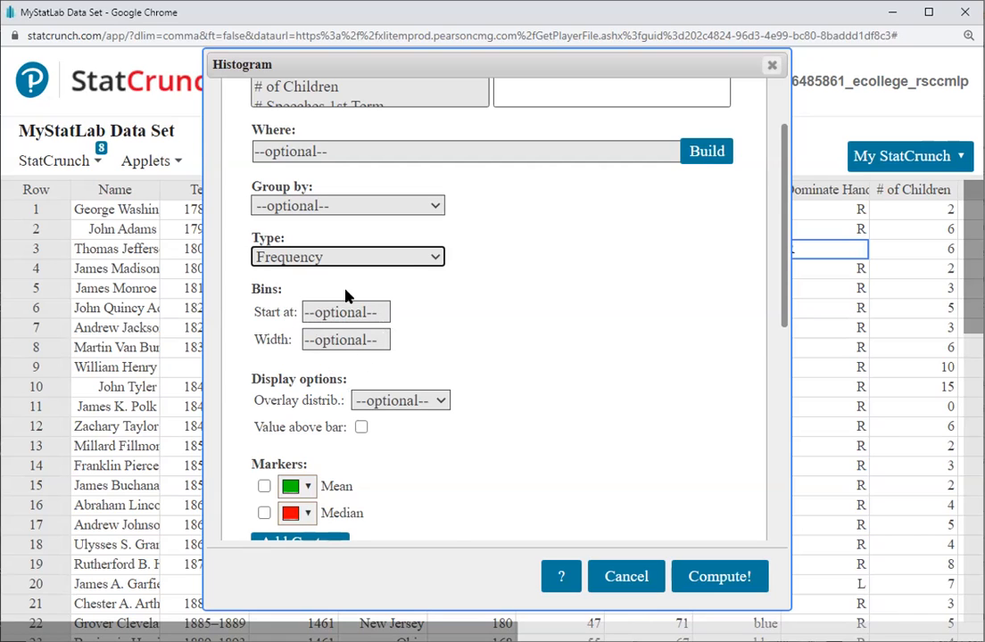
{"action": "scroll", "coordinate": [411, 257], "scroll_direction": "up", "scroll_amount": 1}
{"action": "scroll", "coordinate": [412, 257], "scroll_direction": "down", "scroll_amount": 3}
{"action": "scroll", "coordinate": [411, 257], "scroll_direction": "down", "scroll_amount": 1}
{"action": "scroll", "coordinate": [411, 257], "scroll_direction": "up", "scroll_amount": 4}
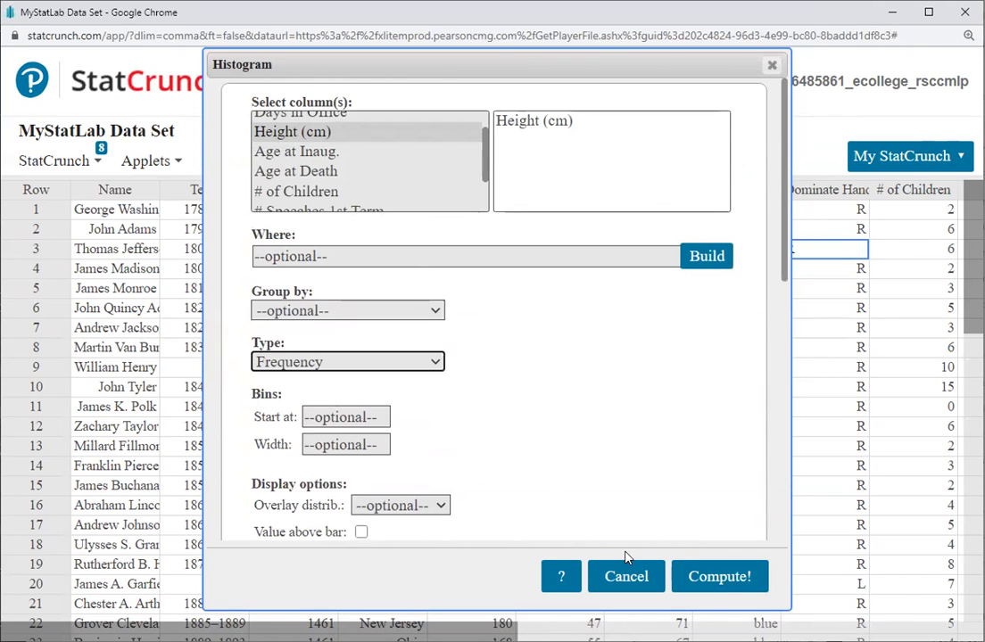
{"action": "left_click", "coordinate": [719, 577]}
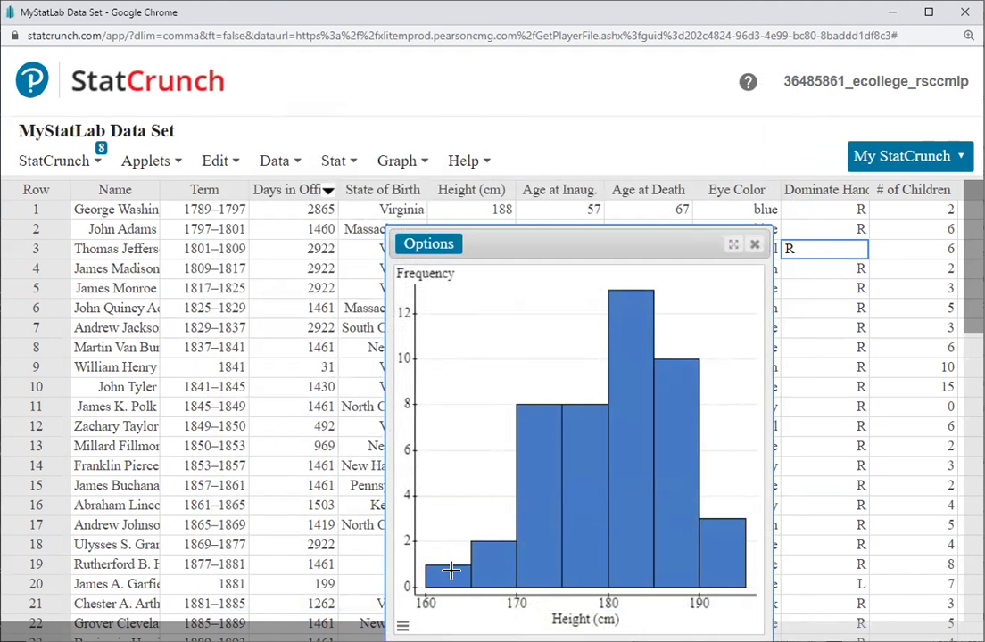
- Move the Height (cm) histogram window up so it is fully visible, and examine the class limits and frequencies of its bars
{"action": "mouse_move", "coordinate": [451, 571]}
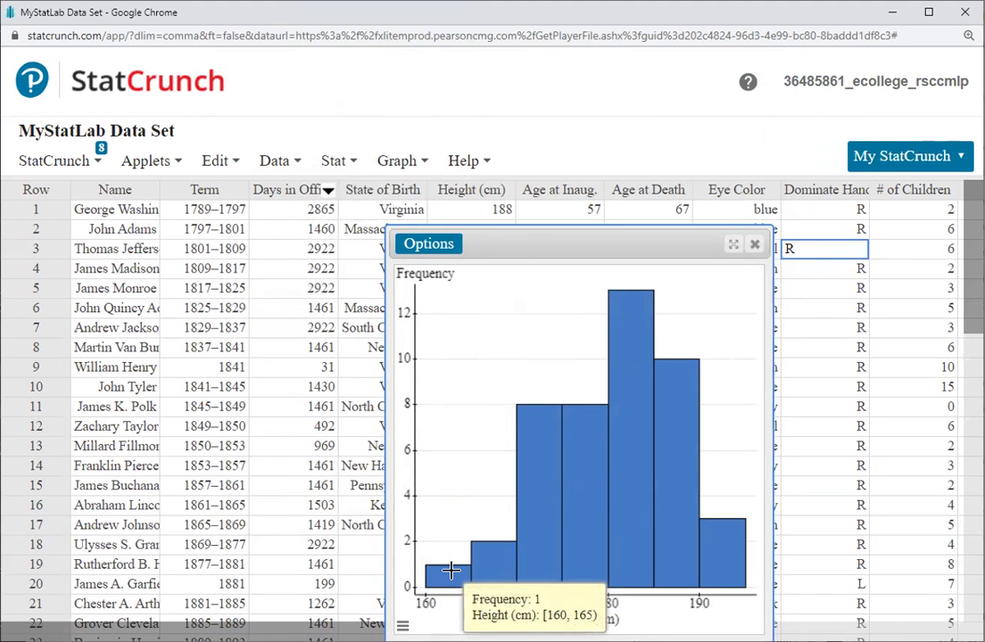
{"action": "left_click_drag", "start_coordinate": [548, 250], "coordinate": [506, 78]}
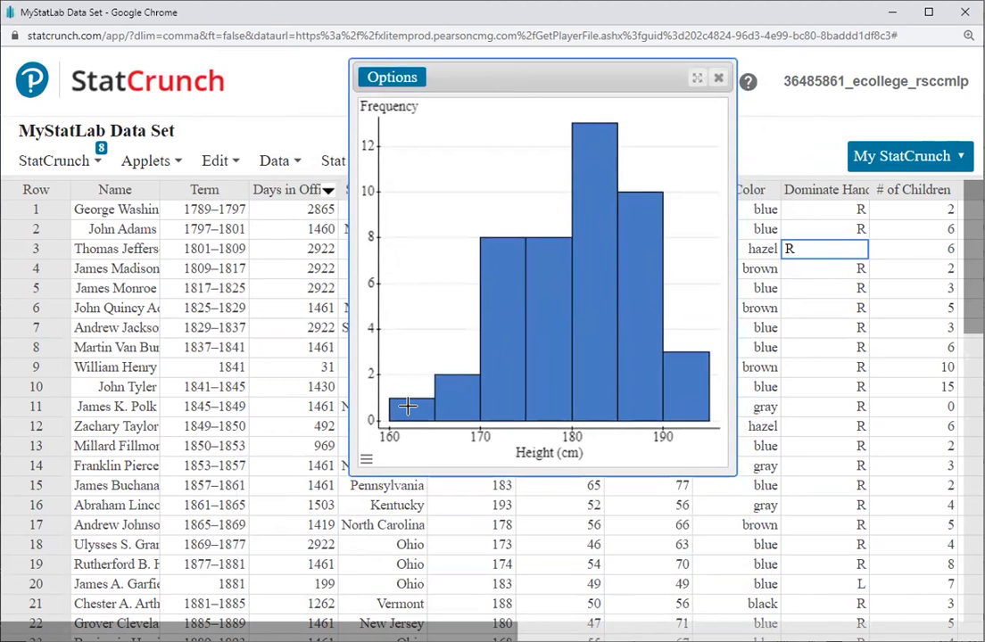
{"action": "mouse_move", "coordinate": [406, 407]}
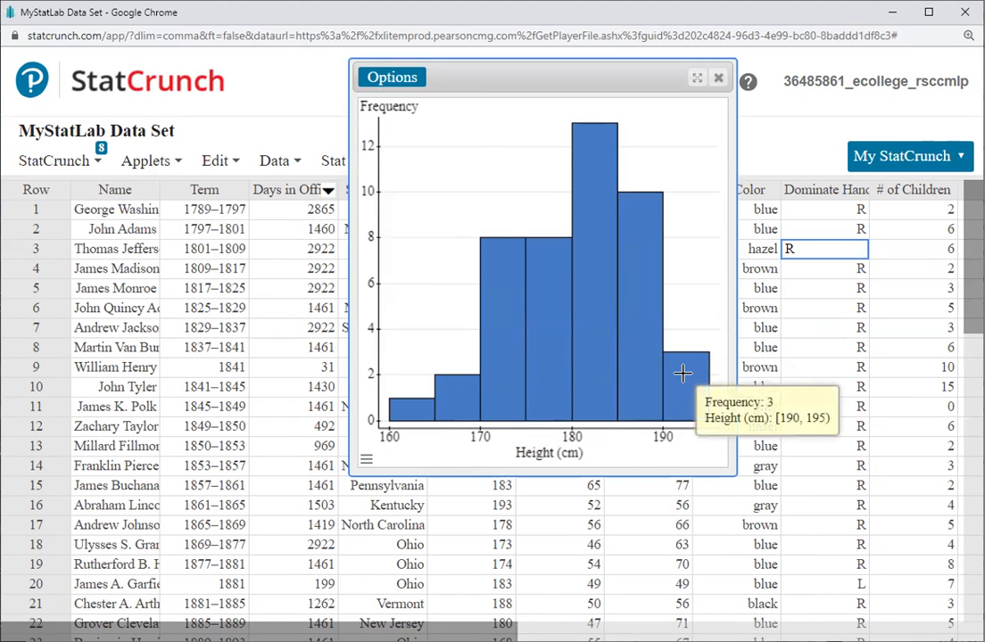
- Edit the Height (cm) histogram to use a bin width of 4 and recompute the graph
{"action": "left_click", "coordinate": [401, 80]}
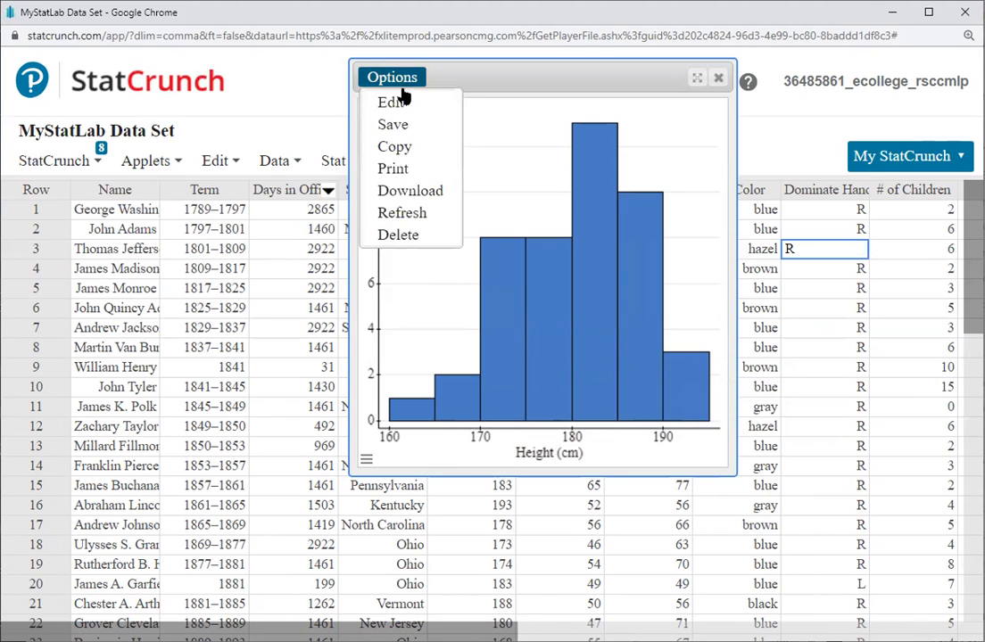
{"action": "left_click", "coordinate": [389, 102]}
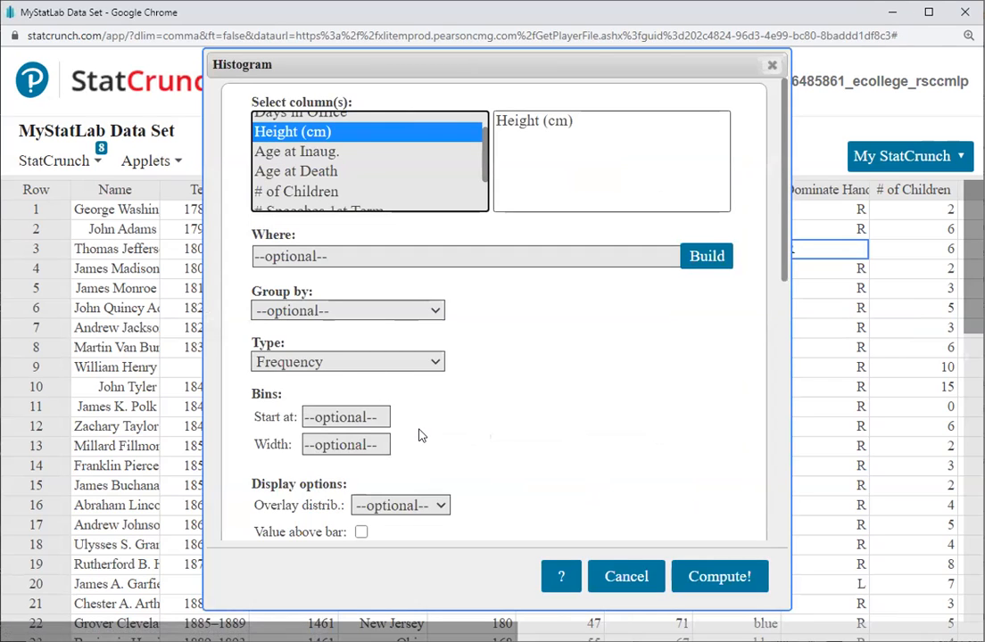
{"action": "scroll", "coordinate": [419, 435], "scroll_direction": "down", "scroll_amount": 3}
{"action": "scroll", "coordinate": [420, 435], "scroll_direction": "up", "scroll_amount": 2}
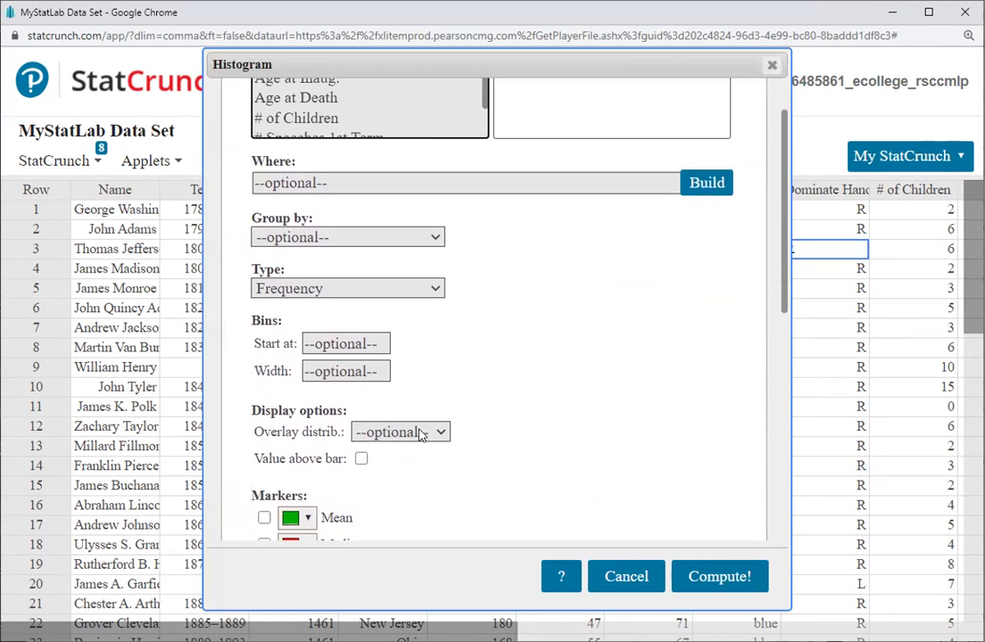
{"action": "left_click", "coordinate": [339, 371]}
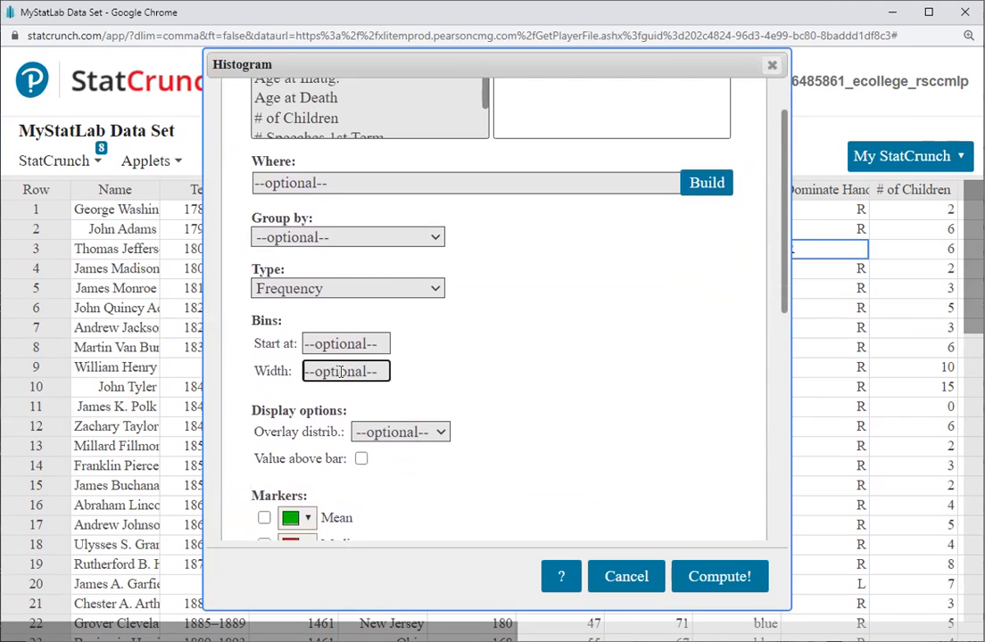
{"action": "type", "text": "41"}
{"action": "key", "text": "BackSpace"}
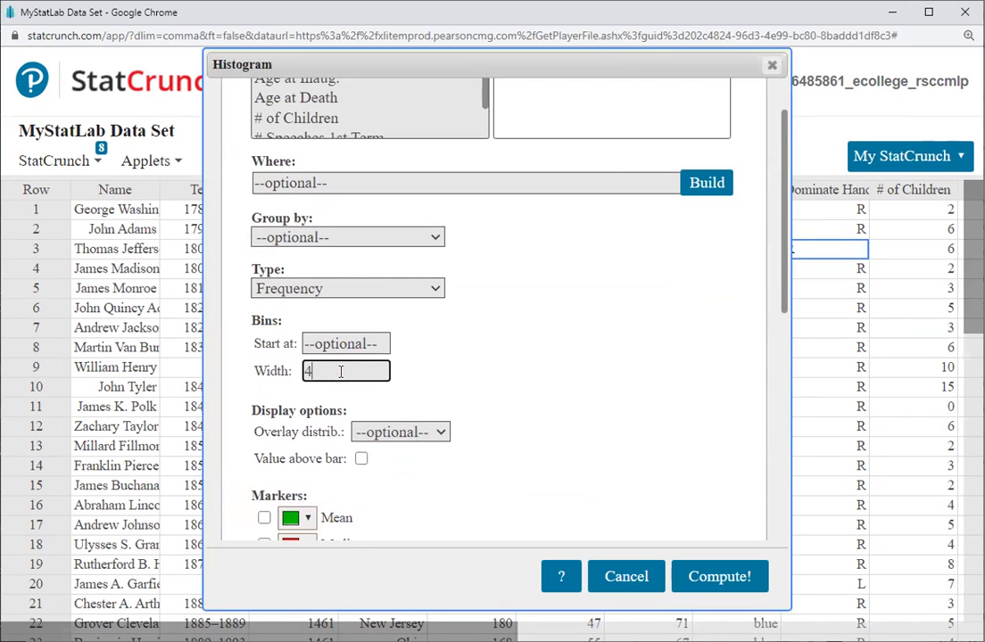
{"action": "left_click", "coordinate": [719, 576]}
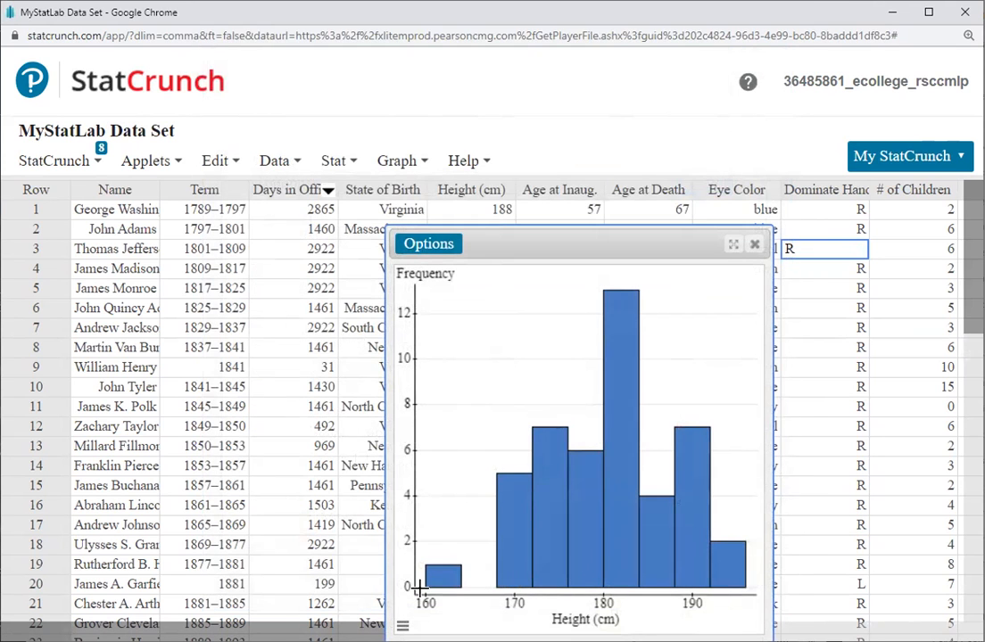
- Select the bar of the lowest height class to highlight its data row, and move the graph aside
{"action": "mouse_move", "coordinate": [441, 574]}
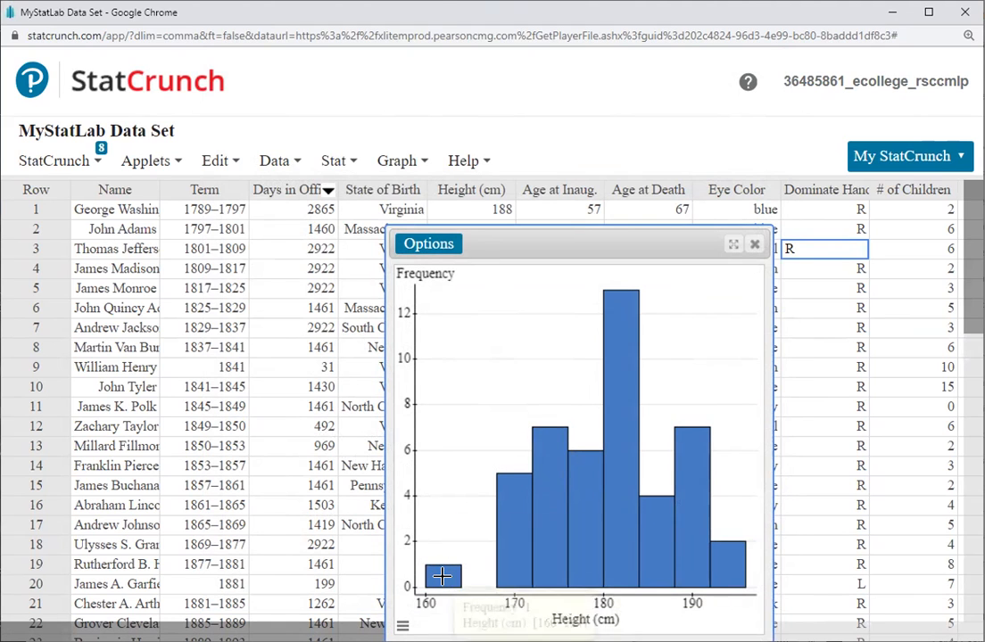
{"action": "left_click", "coordinate": [442, 575]}
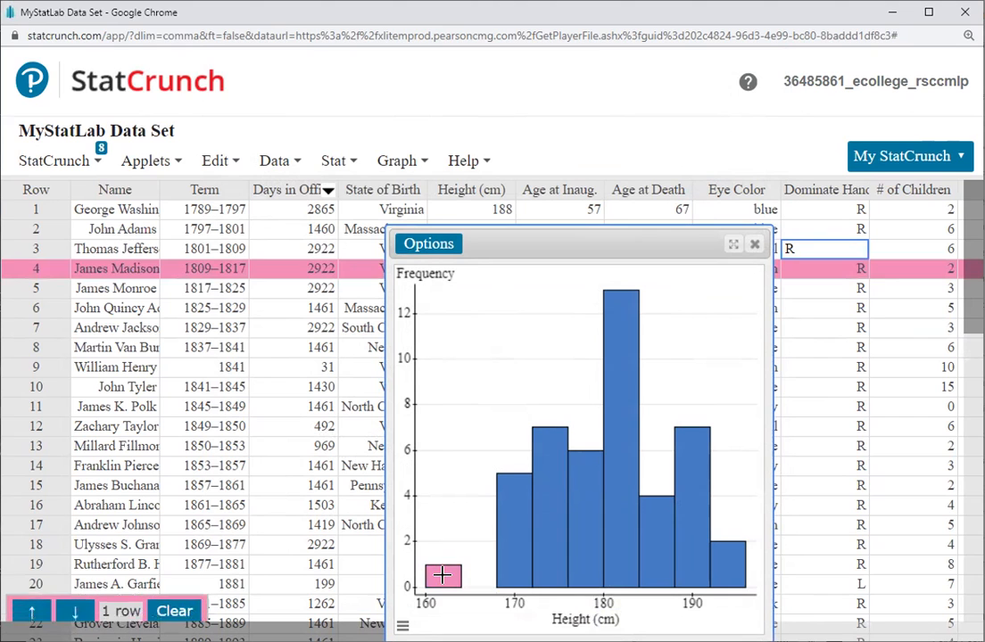
{"action": "left_click_drag", "start_coordinate": [534, 245], "coordinate": [459, 273]}
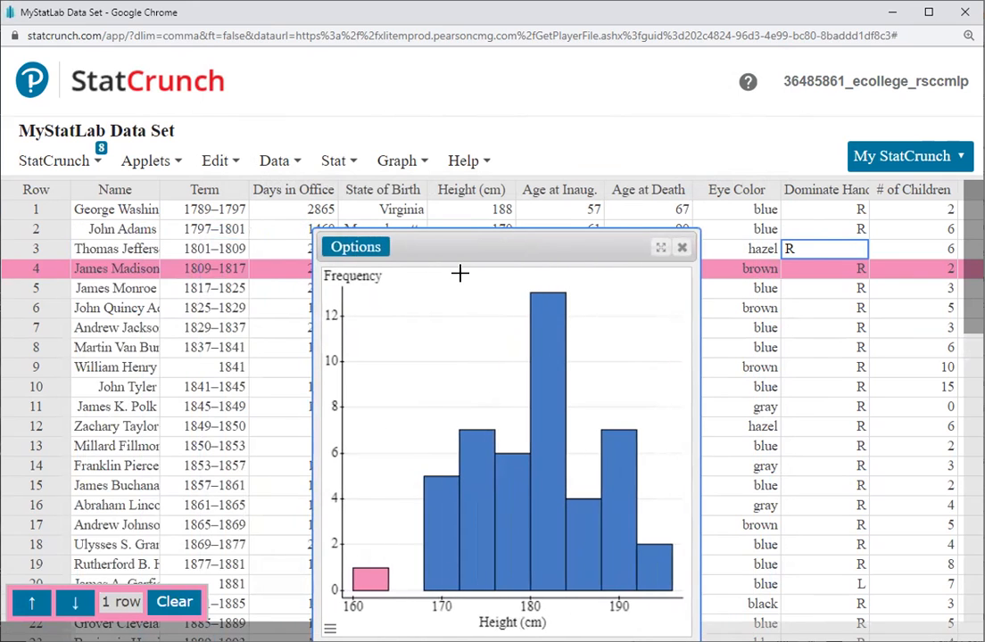
{"action": "mouse_move", "coordinate": [443, 564]}
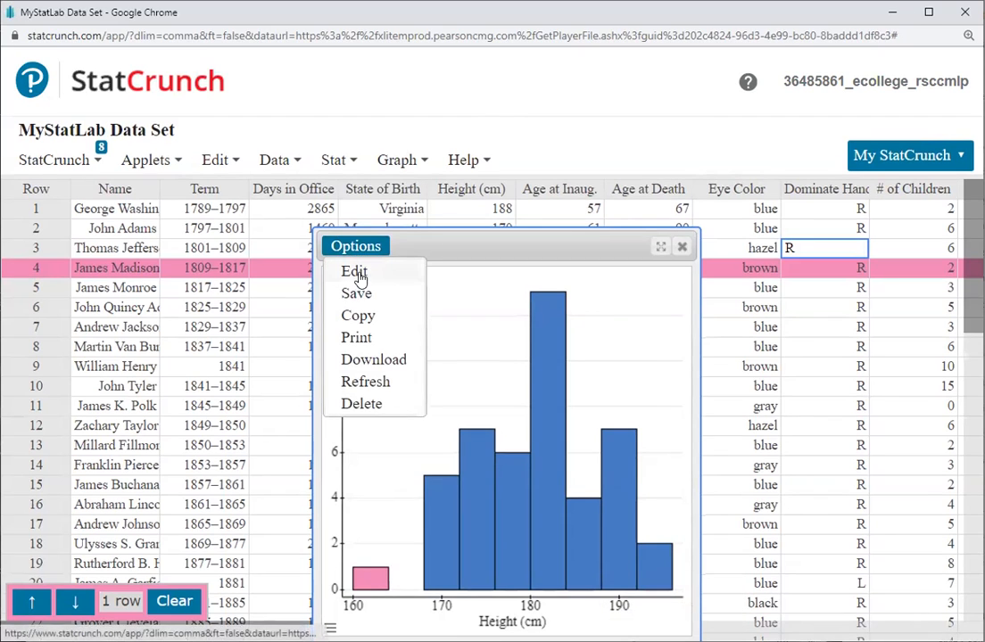
- Set the Height (cm) histogram's bin width to 10, recompute it and close the graph after viewing its classes
{"action": "left_click", "coordinate": [354, 271]}
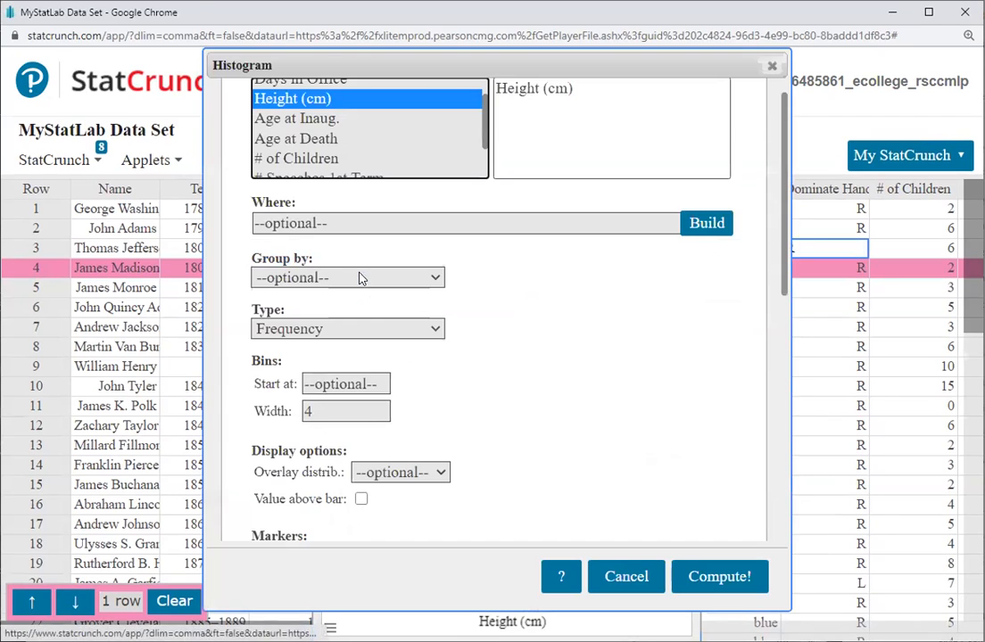
{"action": "double_click", "coordinate": [304, 412]}
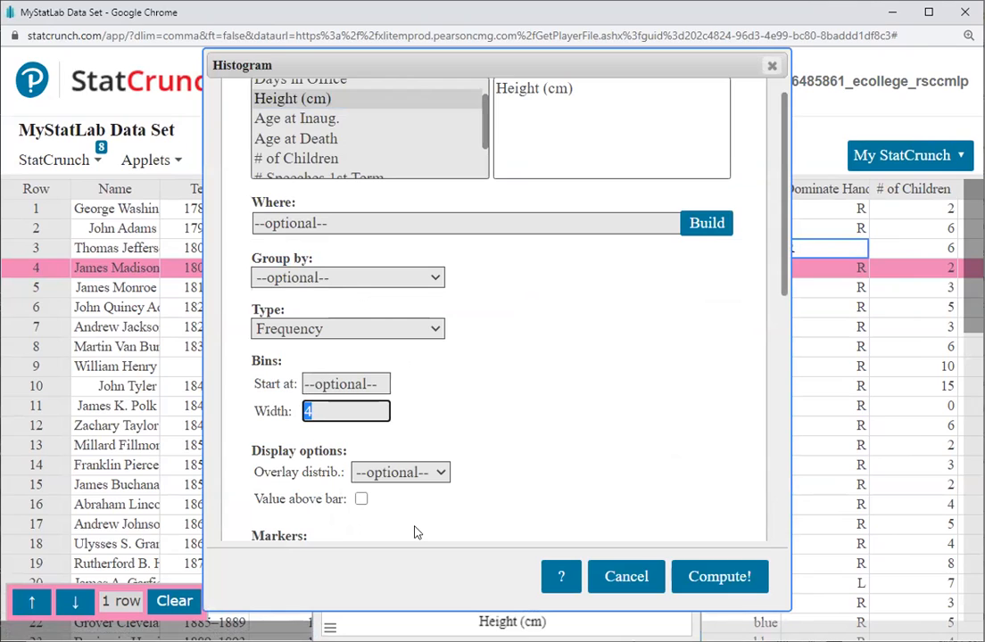
{"action": "type", "text": "10"}
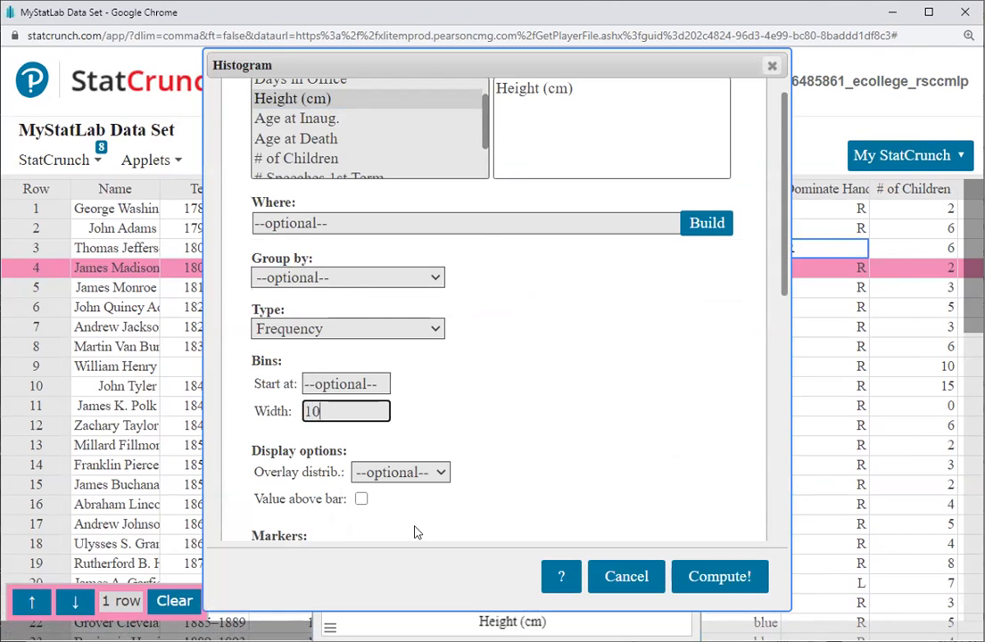
{"action": "left_click", "coordinate": [703, 579]}
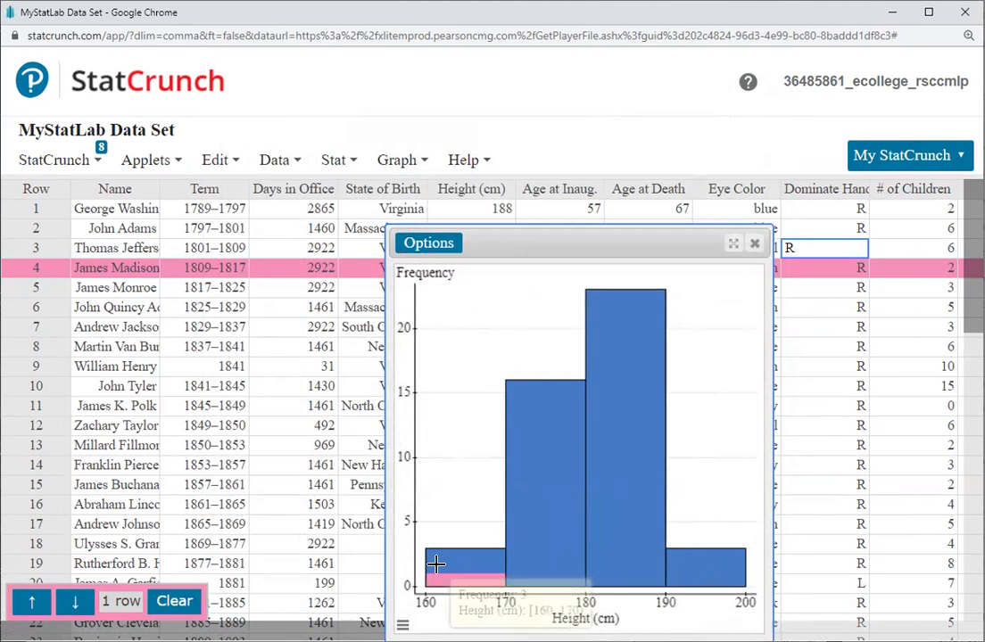
{"action": "mouse_move", "coordinate": [474, 552]}
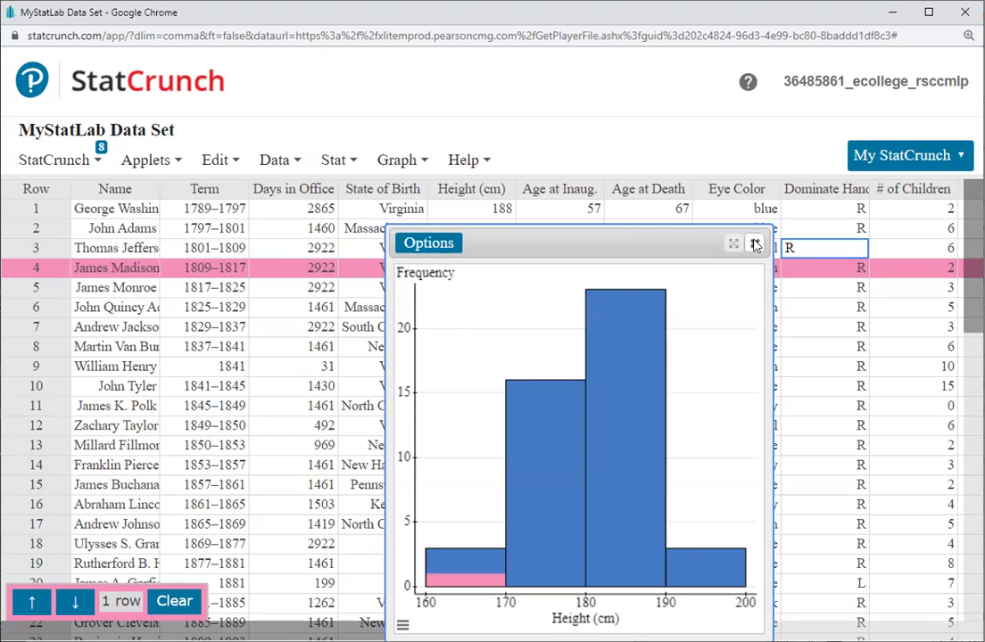
{"action": "left_click_drag", "start_coordinate": [347, 631], "coordinate": [372, 632]}
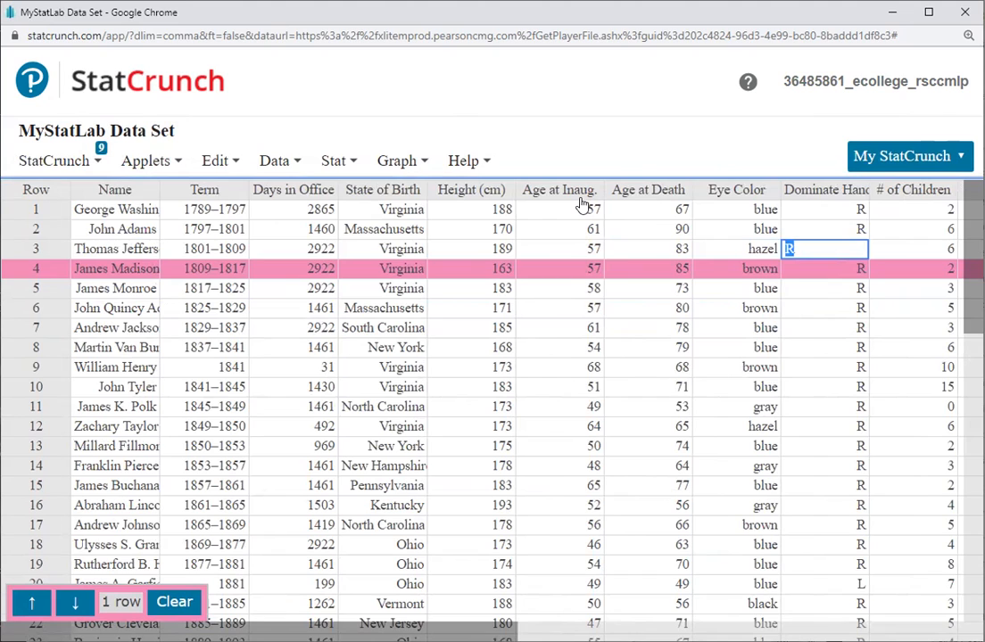
- Switch to the Notepad notes and delete the closing asterisk from the Histograms line
{"action": "mouse_move", "coordinate": [581, 202]}
{"action": "left_click", "coordinate": [397, 160]}
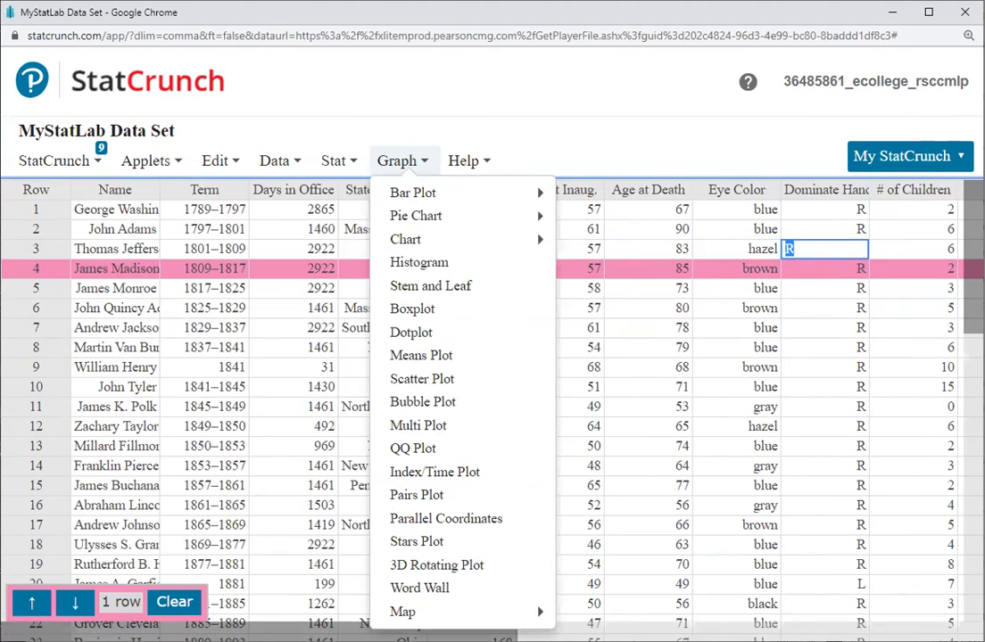
{"action": "key", "text": "alt+Tab"}
{"action": "left_click", "coordinate": [344, 408]}
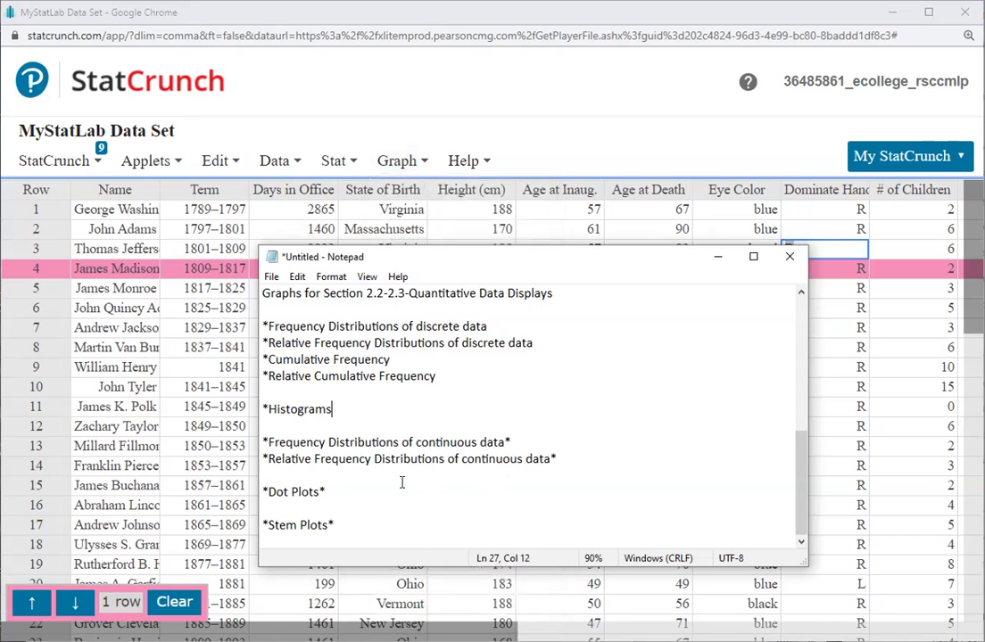
- Set up a StatCrunch histogram for the Age at Inaug. column with bins starting at 40 and a width of 5
{"action": "left_click", "coordinate": [405, 168]}
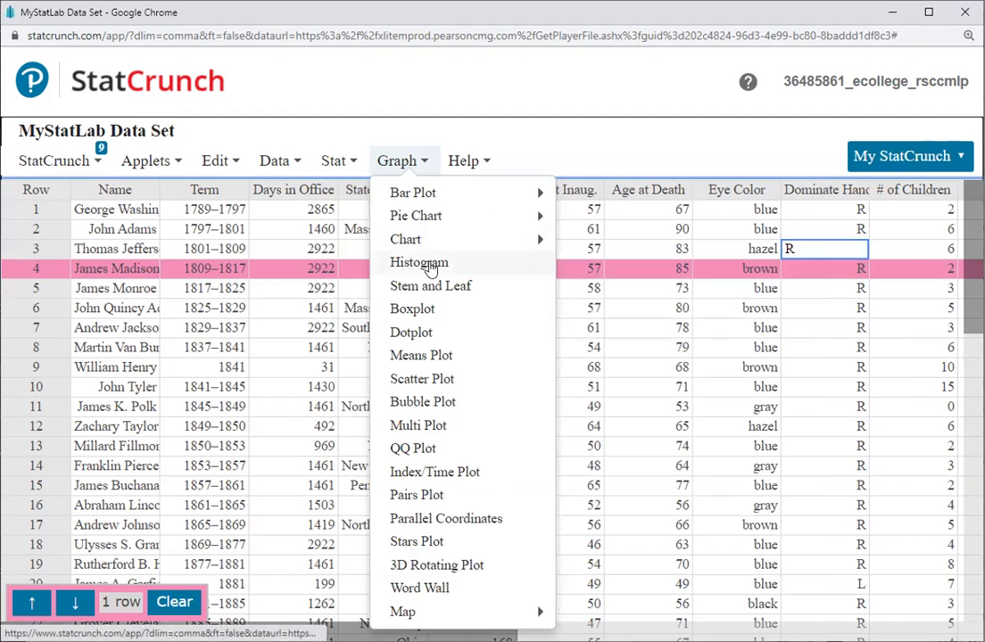
{"action": "left_click", "coordinate": [430, 267]}
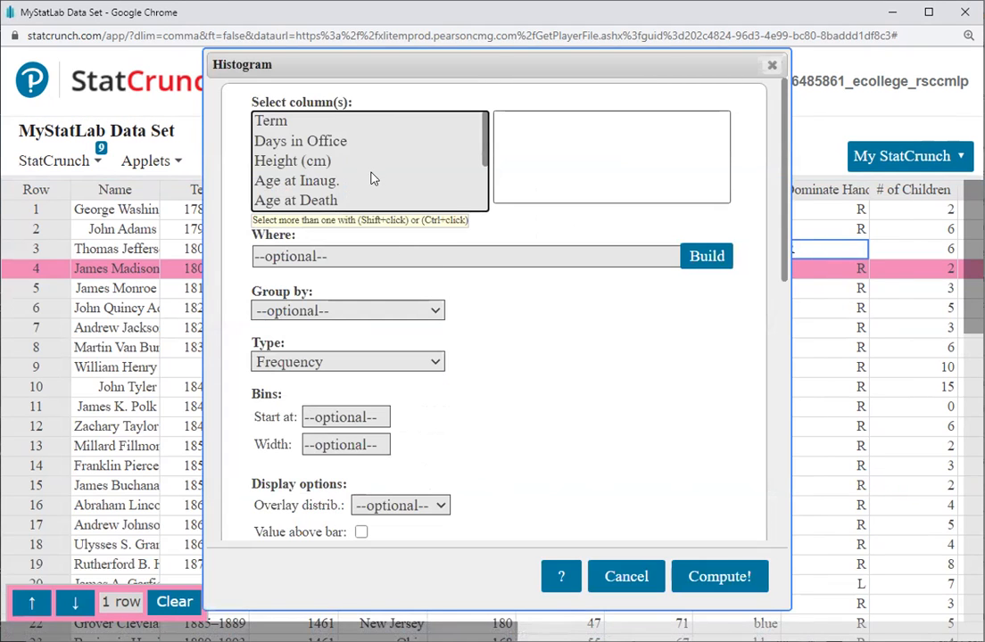
{"action": "left_click", "coordinate": [325, 185]}
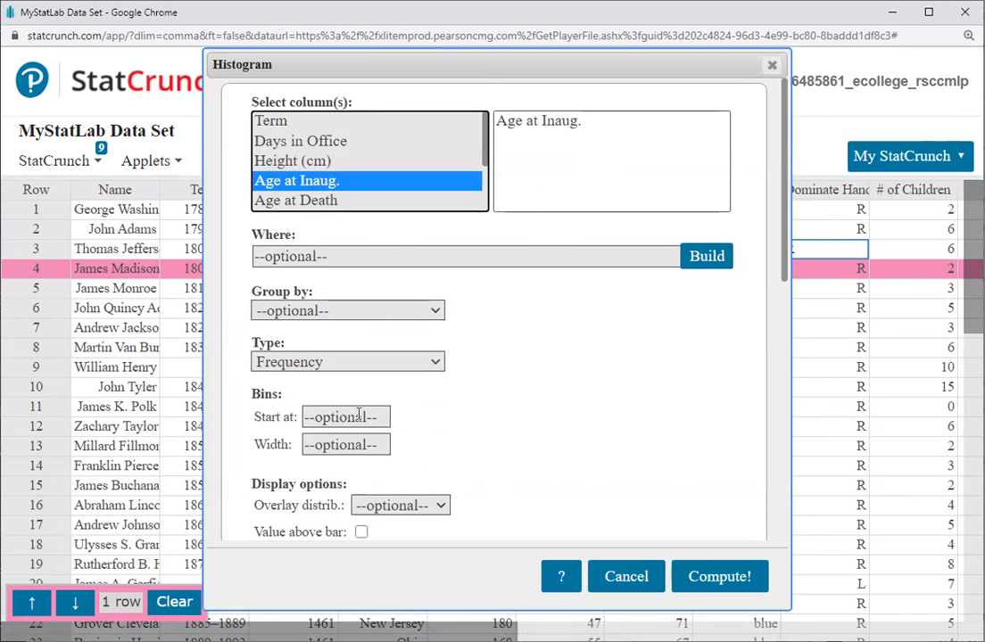
{"action": "left_click", "coordinate": [325, 417]}
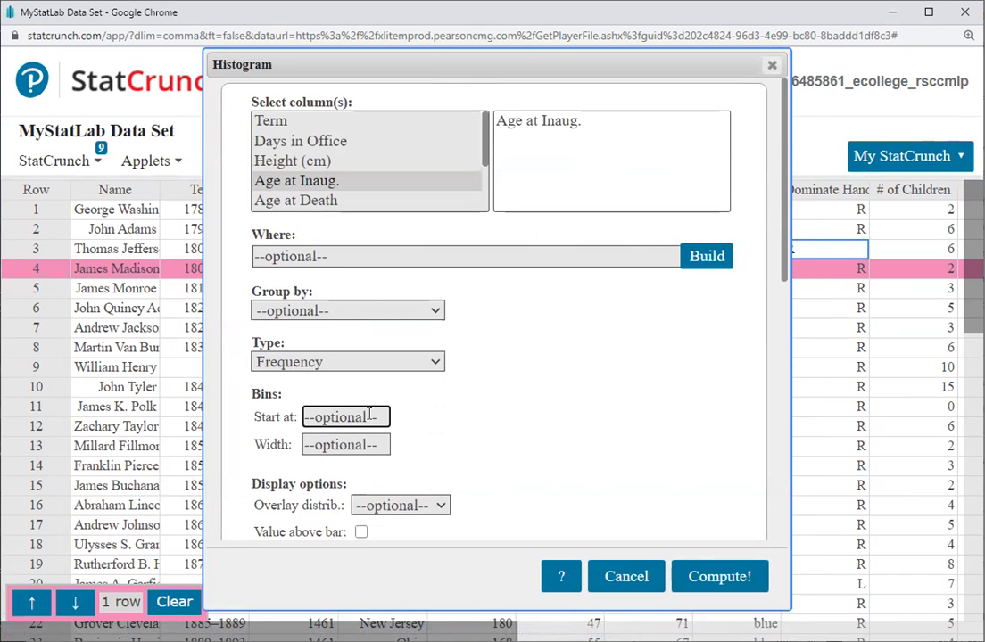
{"action": "type", "text": "40"}
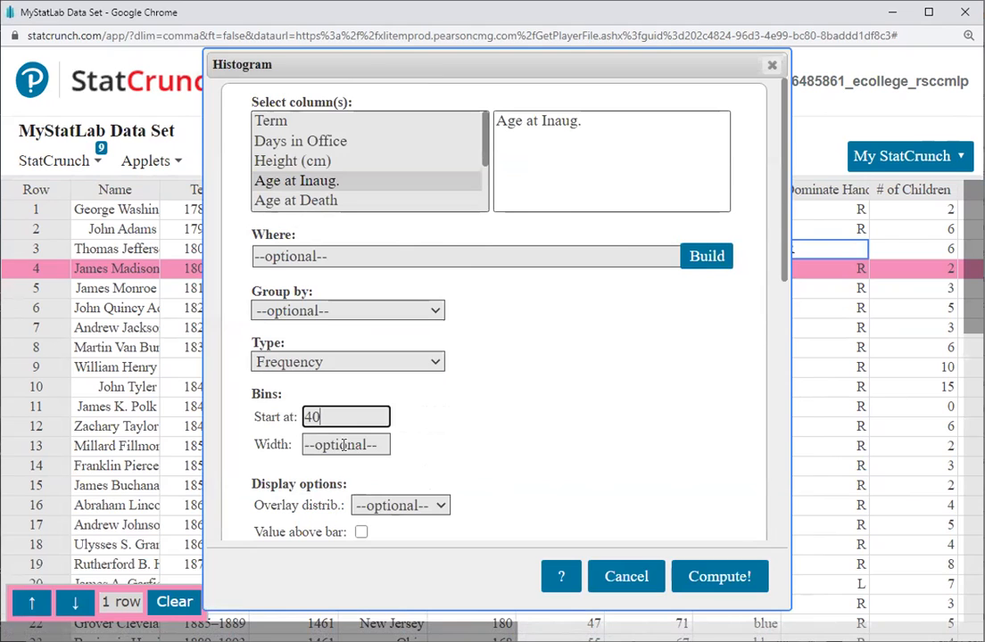
{"action": "left_click", "coordinate": [343, 445]}
{"action": "type", "text": "5"}
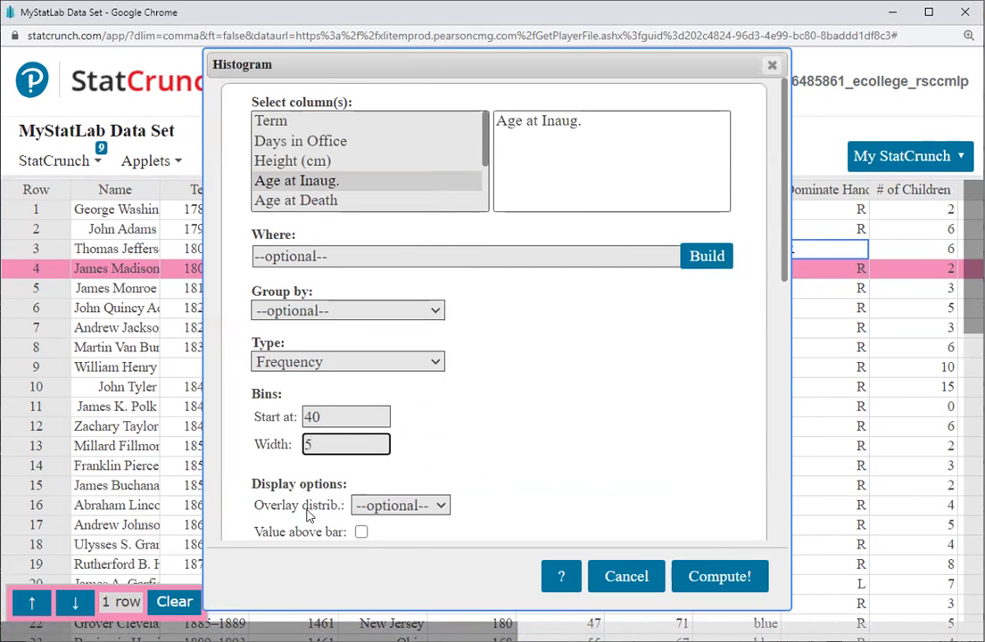
- Enable values above the bars, compute the Age at Inaug. frequency histogram and widen its graph window
{"action": "scroll", "coordinate": [308, 516], "scroll_direction": "down", "scroll_amount": 1}
{"action": "left_click", "coordinate": [361, 454]}
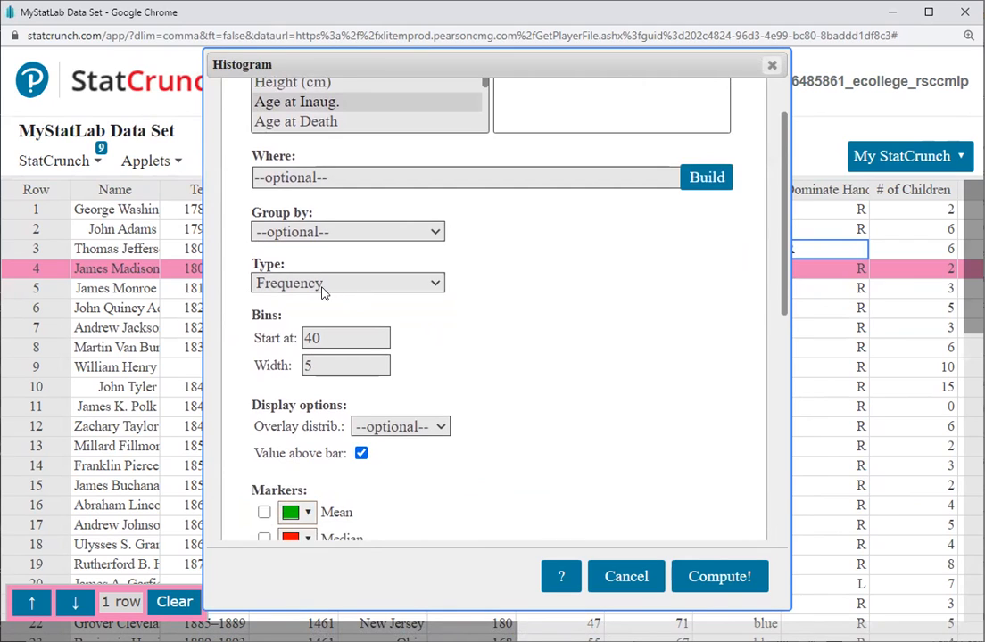
{"action": "left_click", "coordinate": [721, 578]}
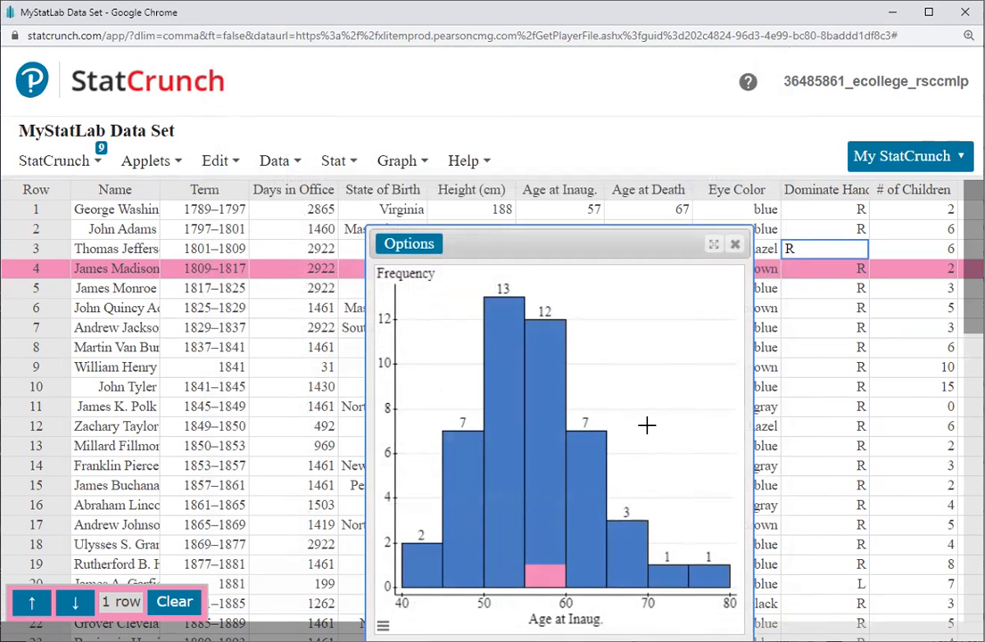
{"action": "left_click_drag", "start_coordinate": [368, 387], "coordinate": [170, 374]}
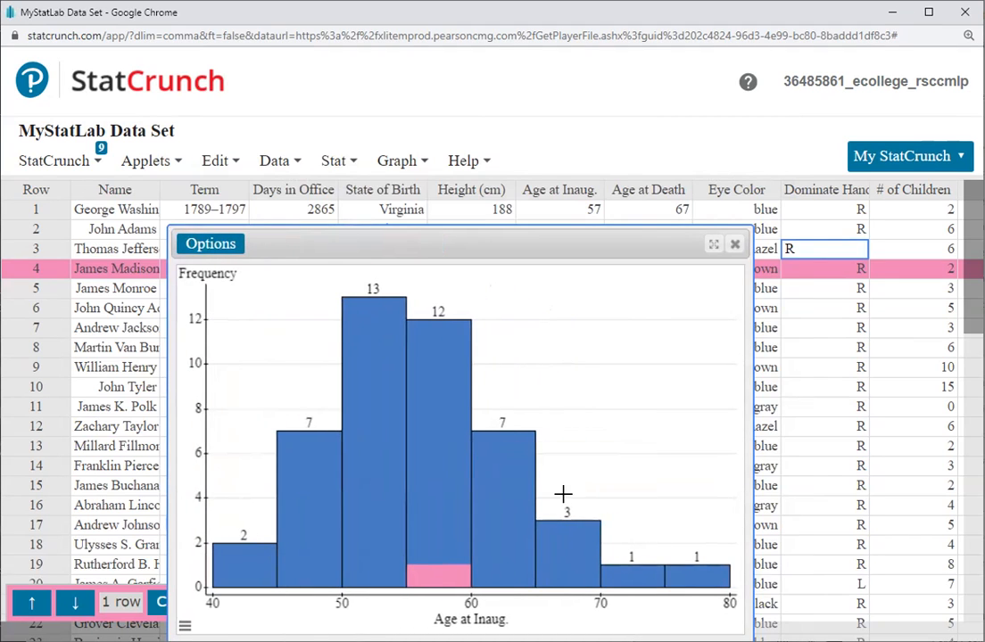
- Change the Age at Inaug. histogram type to Relative Frequency, recompute it and widen the graph window to examine the bars
{"action": "left_click", "coordinate": [211, 244]}
{"action": "left_click", "coordinate": [214, 267]}
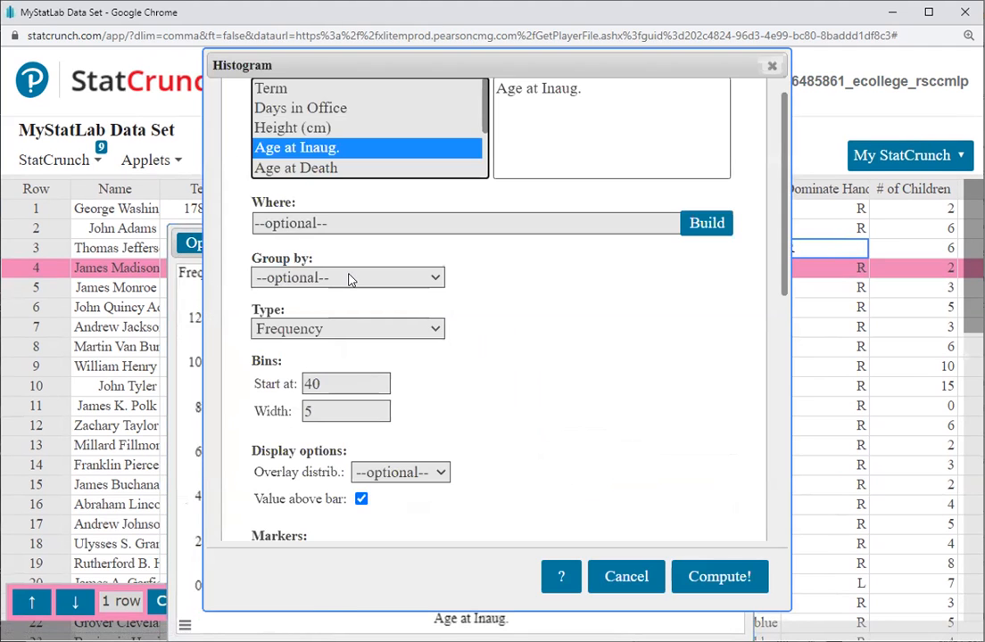
{"action": "left_click", "coordinate": [339, 336]}
{"action": "left_click", "coordinate": [321, 368]}
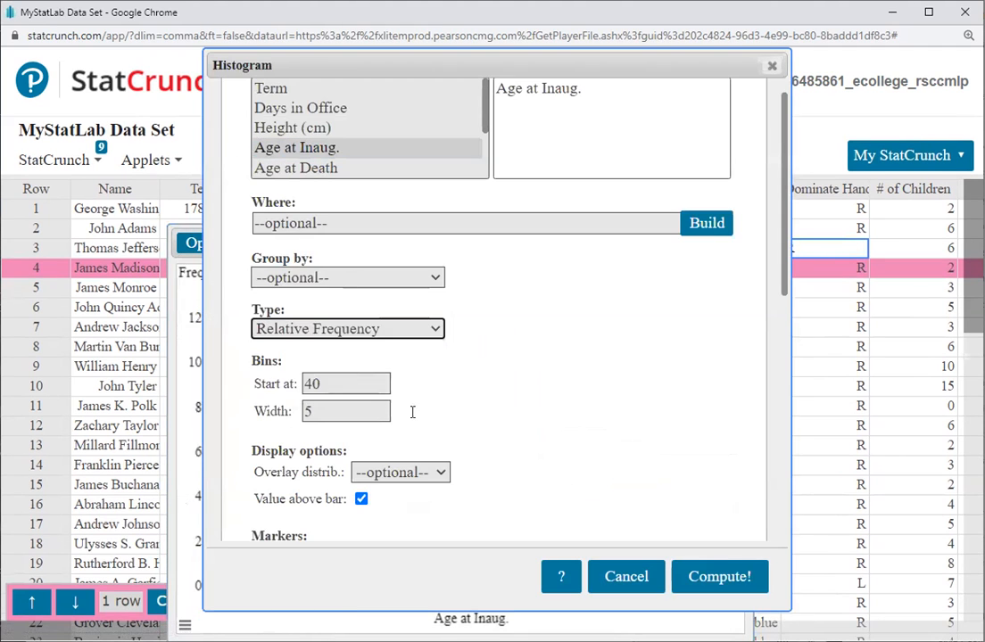
{"action": "left_click", "coordinate": [721, 577]}
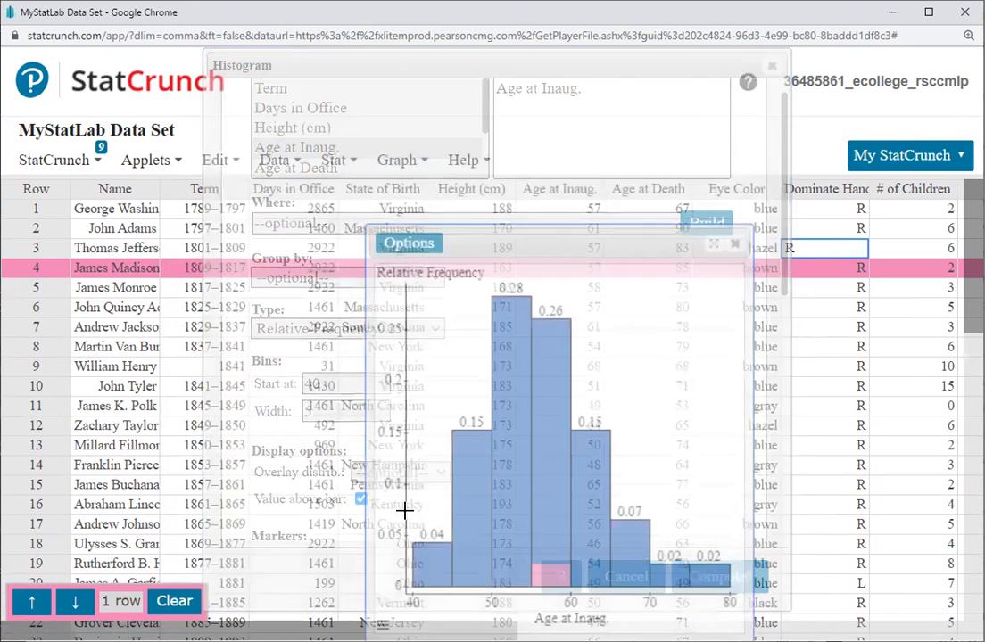
{"action": "left_click_drag", "start_coordinate": [364, 418], "coordinate": [190, 416]}
{"action": "mouse_move", "coordinate": [277, 552]}
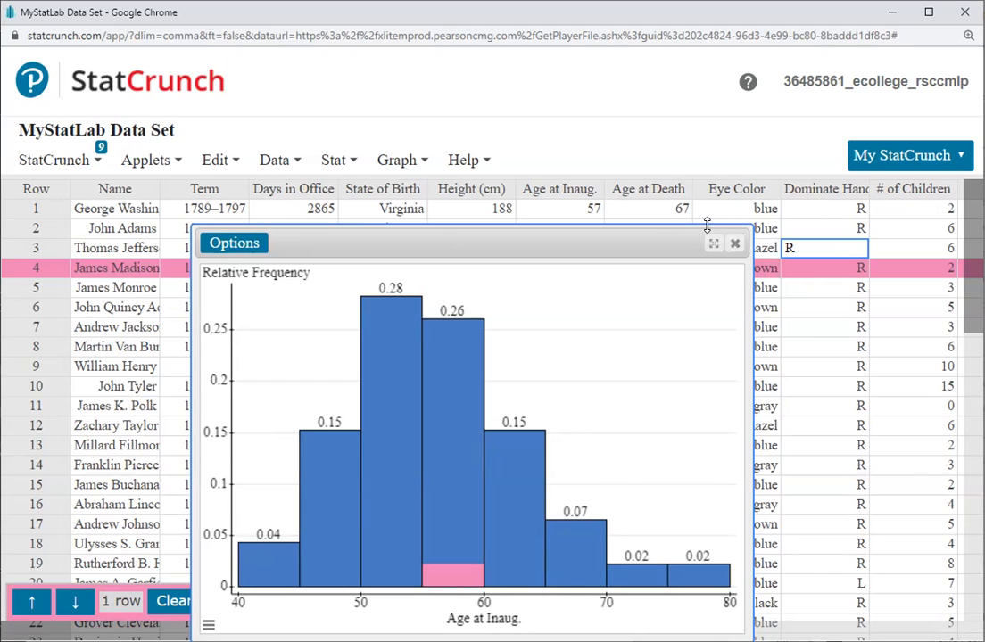
- Edit the histogram to plot the # of Children column with bins starting at 0 and a width of 1
{"action": "left_click", "coordinate": [255, 252]}
{"action": "left_click", "coordinate": [231, 267]}
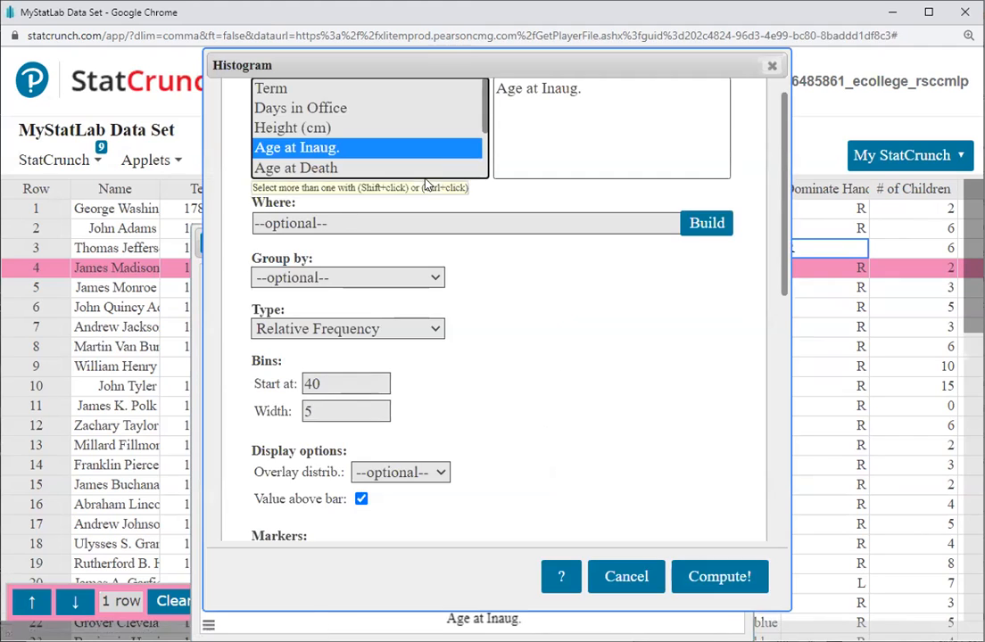
{"action": "scroll", "coordinate": [312, 143], "scroll_direction": "down", "scroll_amount": 1}
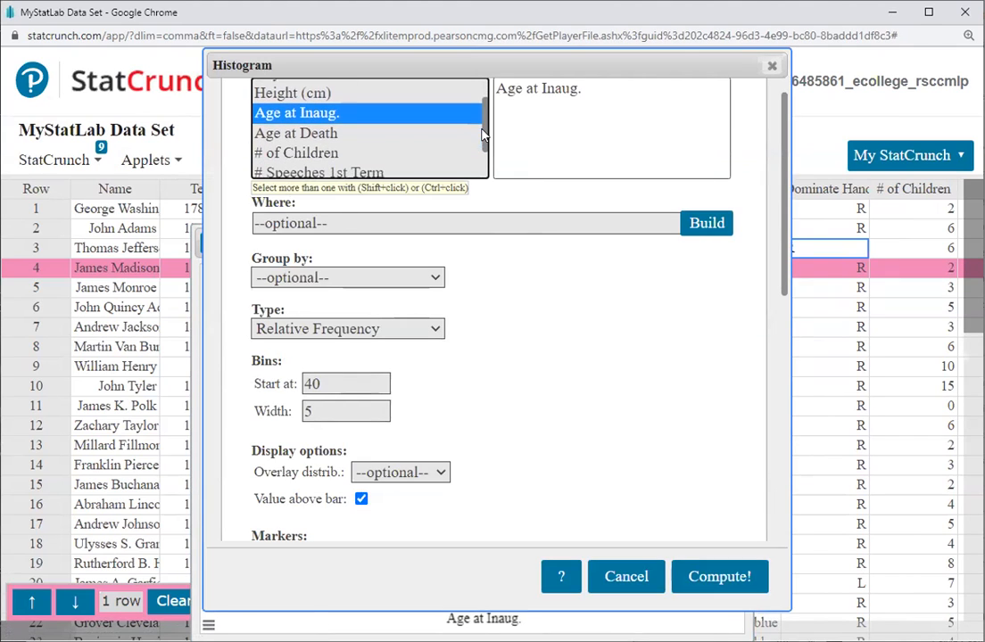
{"action": "left_click", "coordinate": [308, 149]}
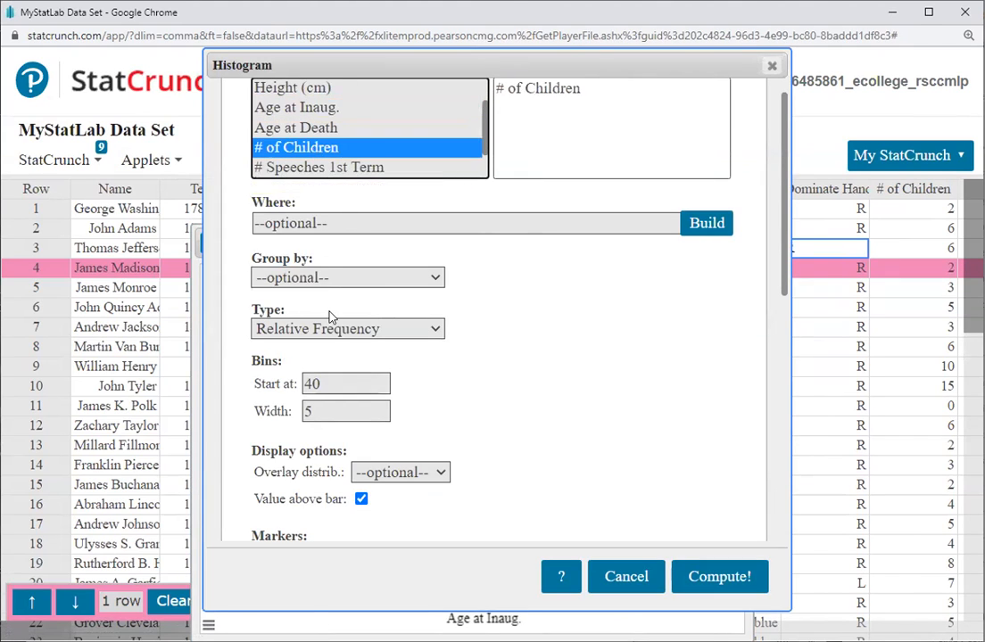
{"action": "left_click_drag", "start_coordinate": [344, 381], "coordinate": [265, 383]}
{"action": "type", "text": "0"}
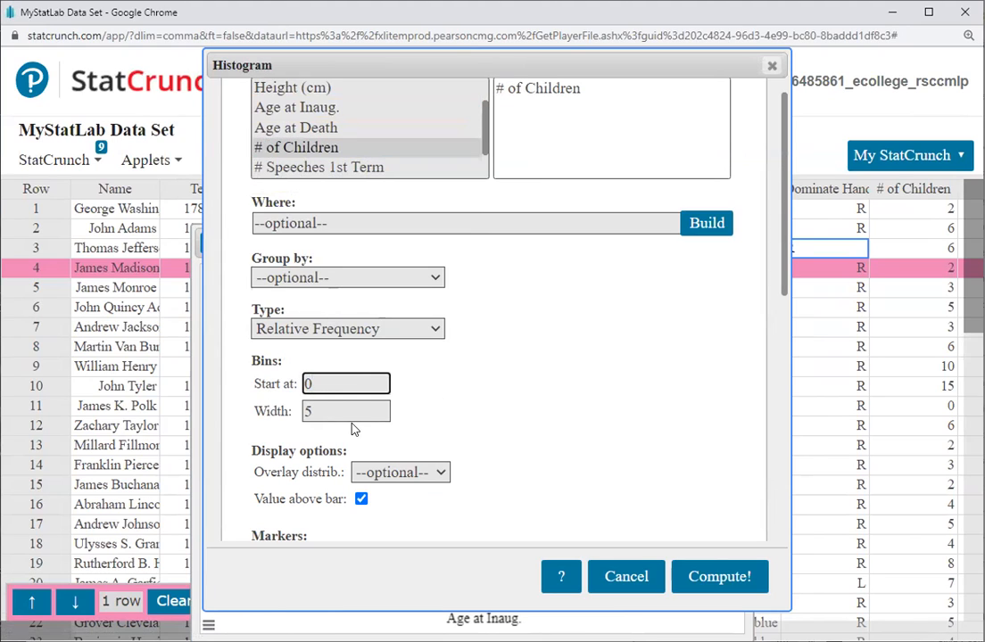
{"action": "left_click_drag", "start_coordinate": [319, 412], "coordinate": [284, 419]}
{"action": "type", "text": "1"}
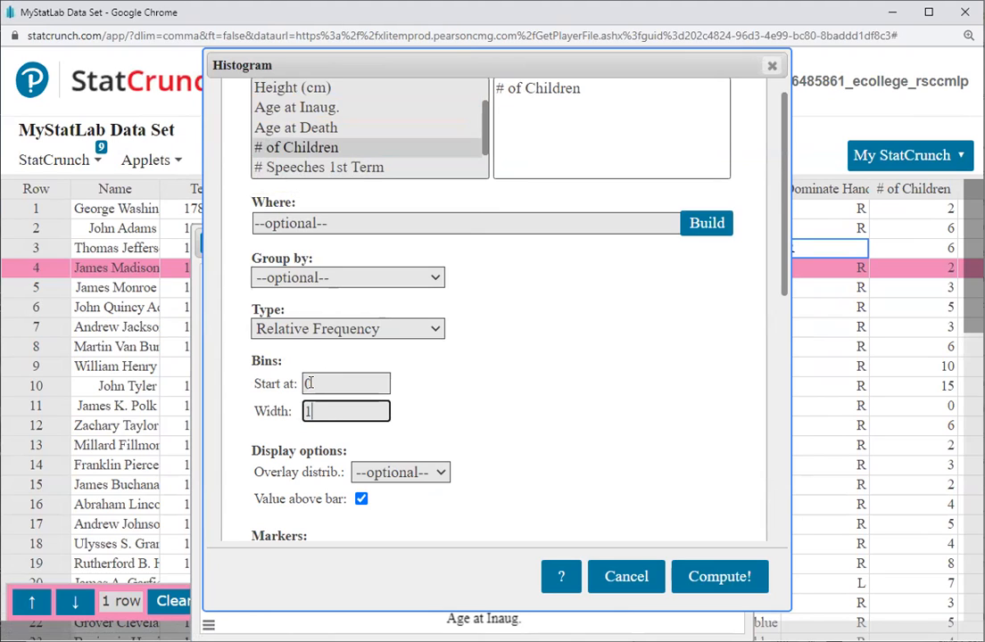
- Set the # of Children histogram type to Frequency, compute it and widen its graph window
{"action": "left_click", "coordinate": [339, 329]}
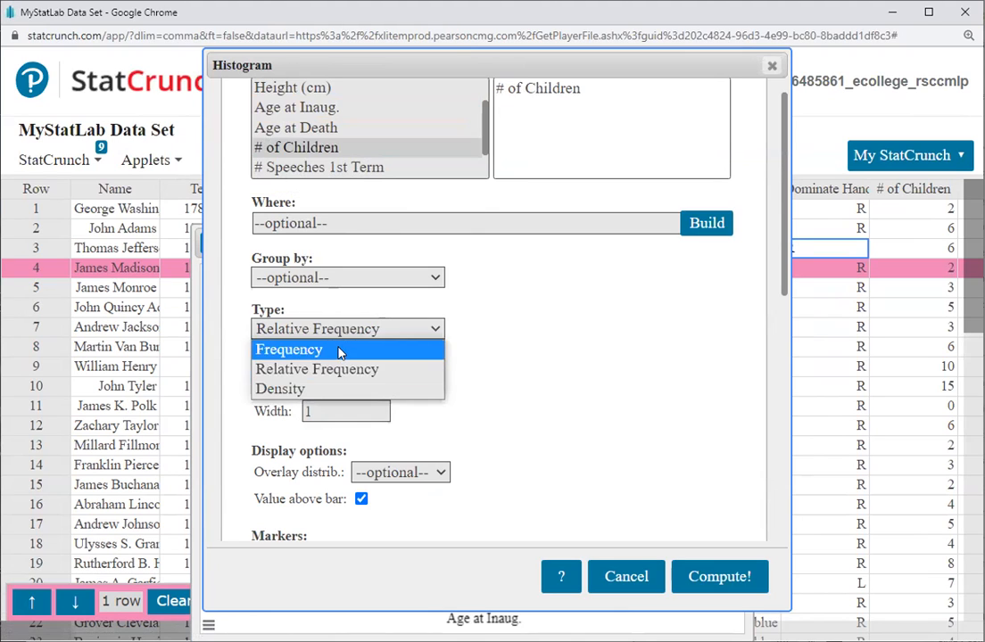
{"action": "left_click", "coordinate": [340, 351]}
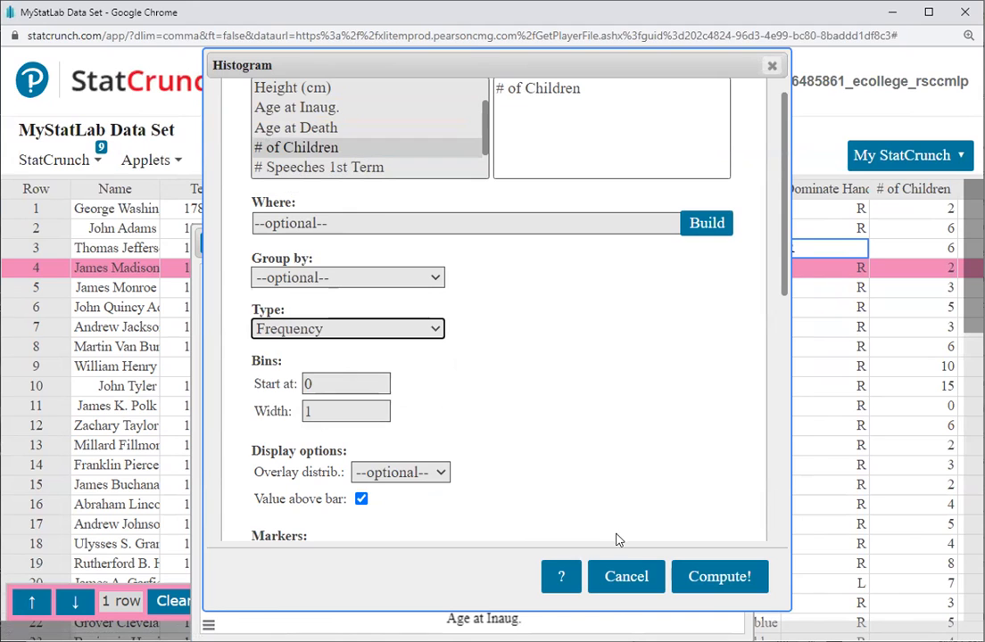
{"action": "left_click", "coordinate": [754, 576]}
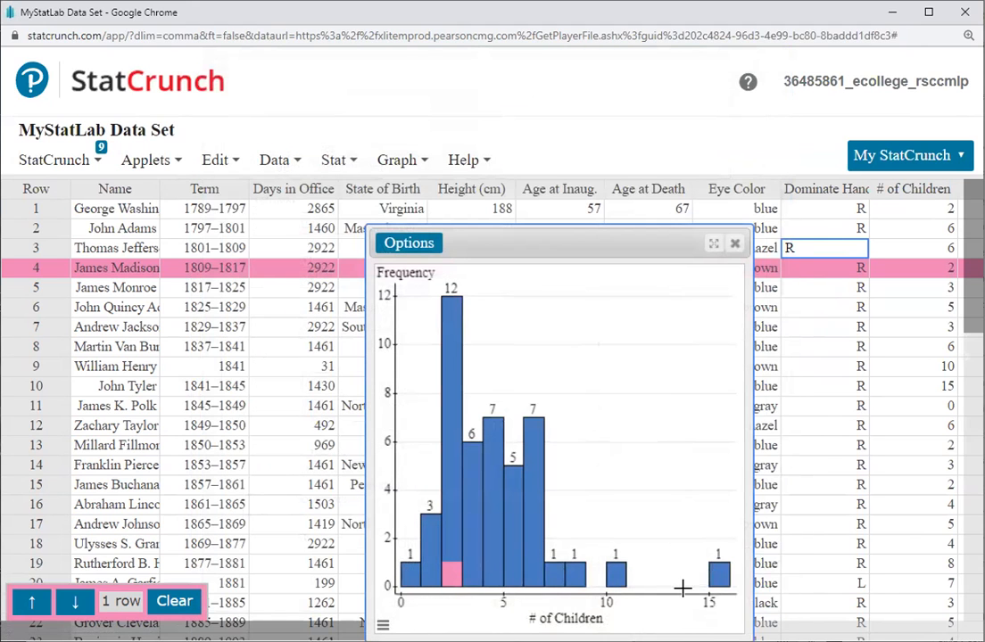
{"action": "left_click_drag", "start_coordinate": [291, 363], "coordinate": [56, 367]}
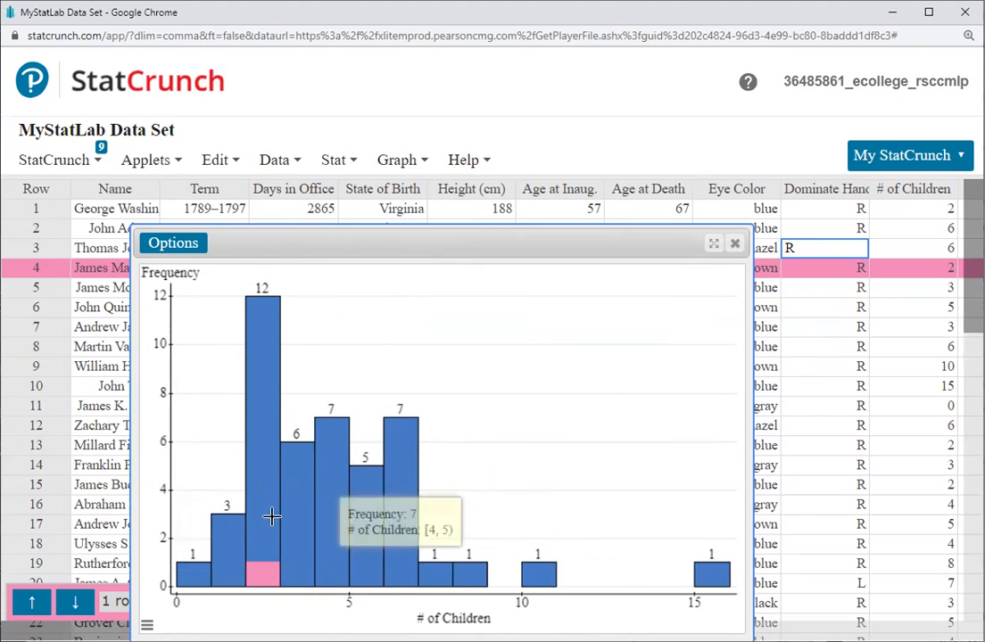
- Inspect the individual bins of the # of Children histogram, including the gaps between bars, and close the graph
{"action": "mouse_move", "coordinate": [190, 569]}
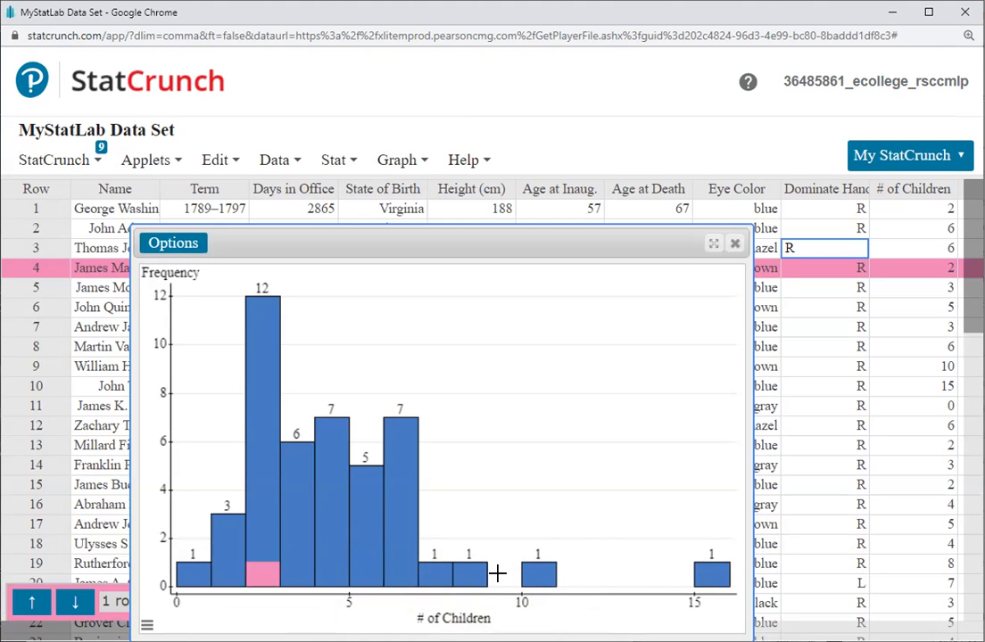
{"action": "mouse_move", "coordinate": [567, 581]}
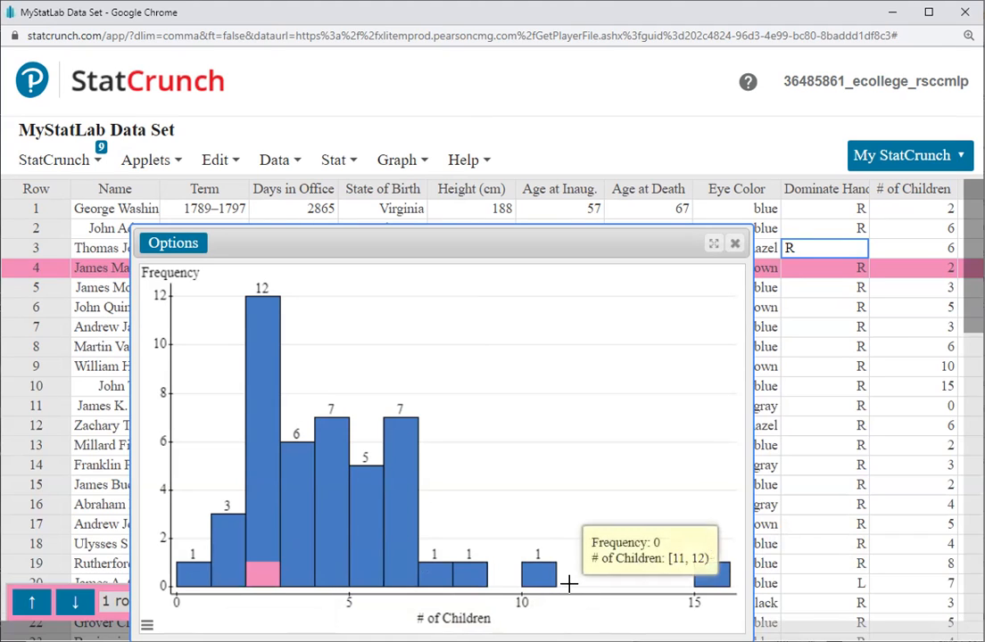
{"action": "mouse_move", "coordinate": [597, 581]}
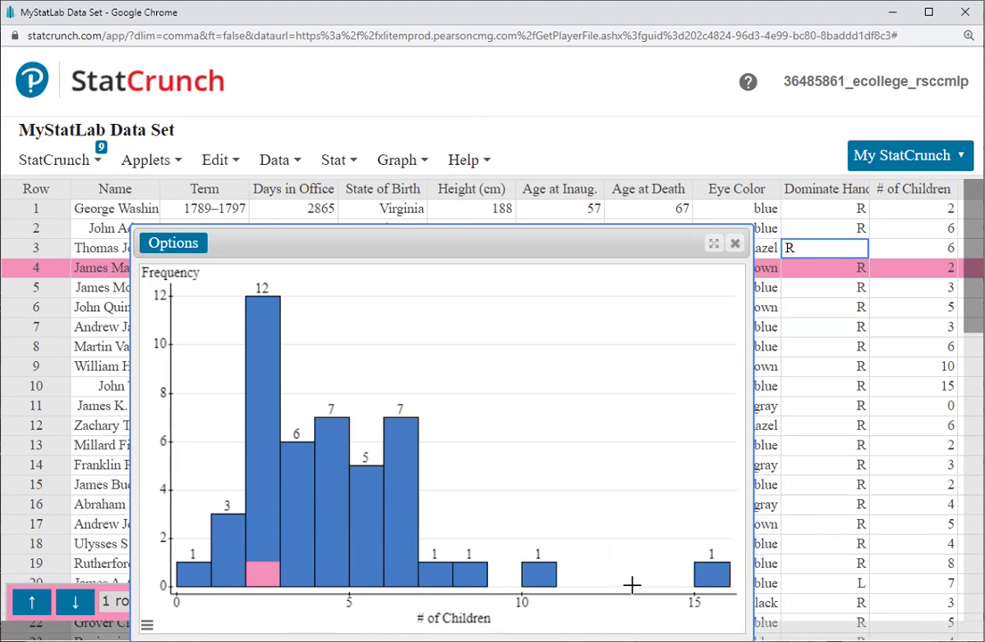
{"action": "mouse_move", "coordinate": [632, 584]}
{"action": "mouse_move", "coordinate": [670, 584]}
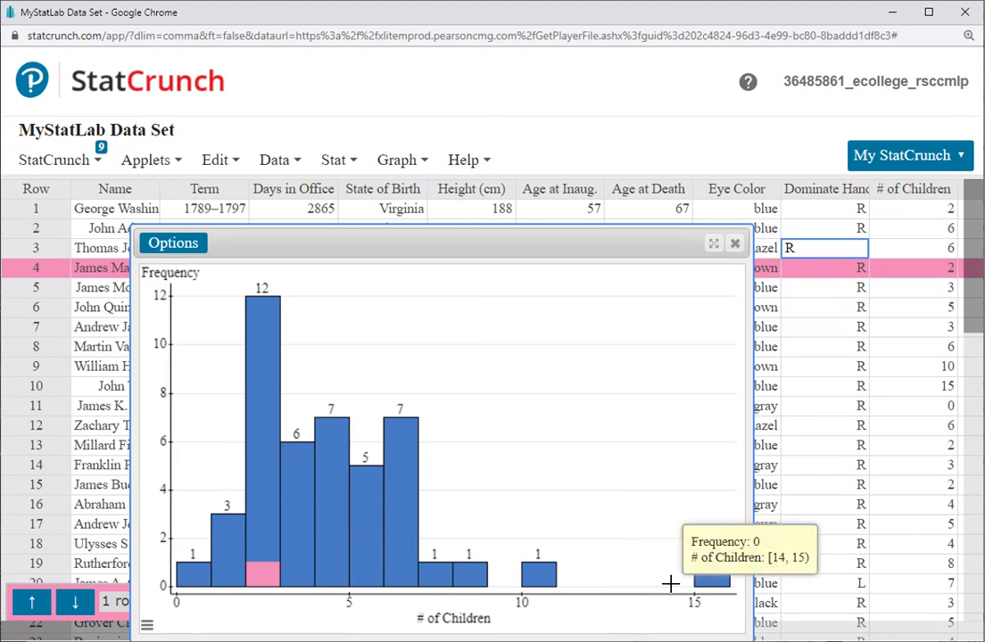
{"action": "left_click", "coordinate": [735, 245]}
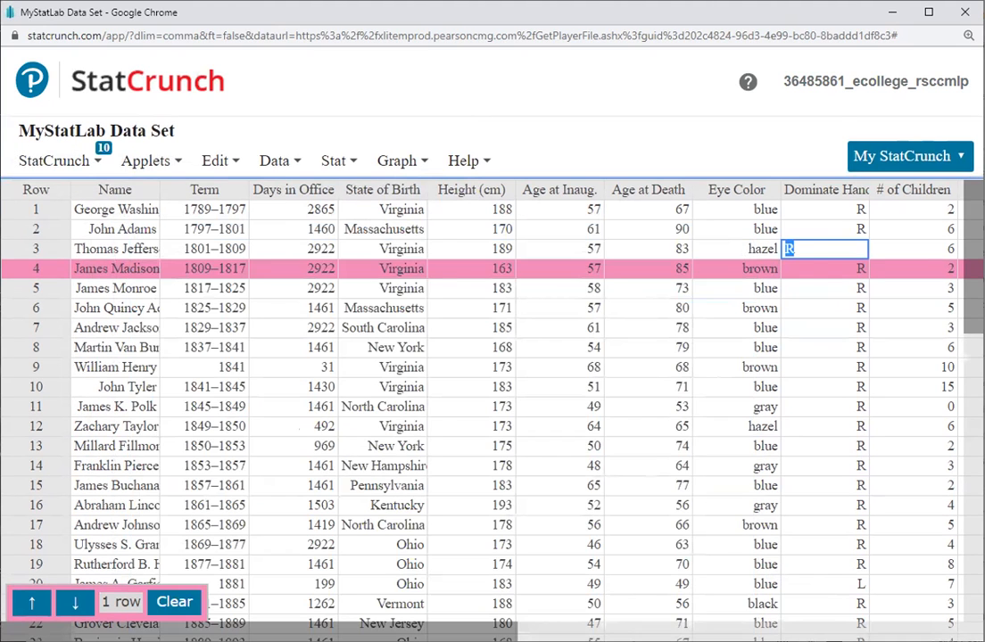
- Switch to the Notepad notes and delete the closing asterisks from the two continuous data lines and the Dot Plots line
{"action": "key", "text": "alt+Tab"}
{"action": "left_click", "coordinate": [517, 442]}
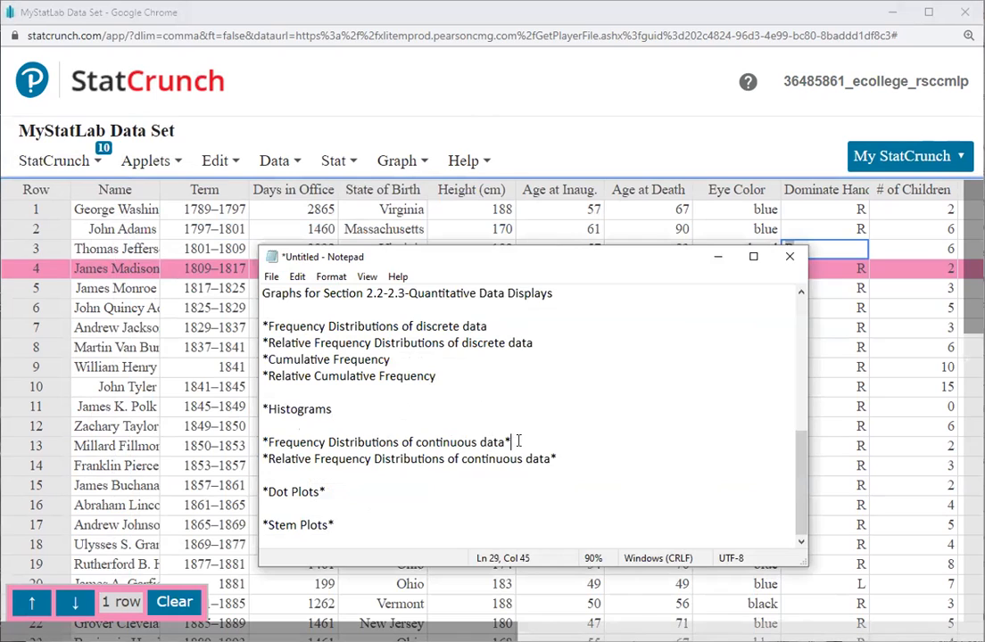
{"action": "left_click", "coordinate": [575, 467]}
{"action": "key", "text": "BackSpace"}
{"action": "left_click", "coordinate": [329, 490]}
{"action": "key", "text": "BackSpace"}
- Switch back to StatCrunch, compute a dotplot of the Age at Inaug. column and widen its graph window on both sides
{"action": "left_click", "coordinate": [511, 164]}
{"action": "left_click", "coordinate": [397, 162]}
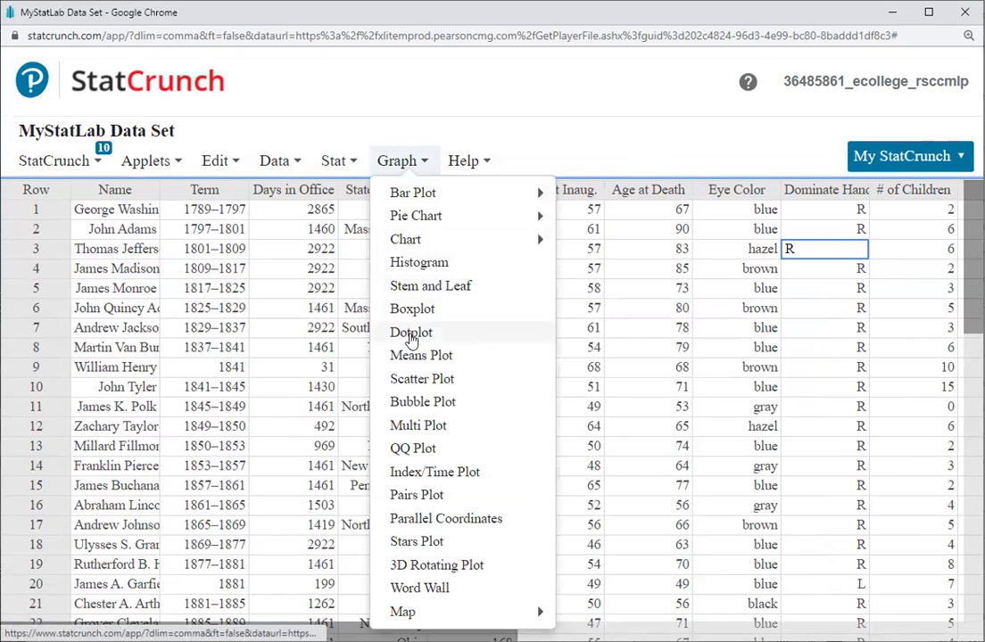
{"action": "left_click", "coordinate": [411, 337]}
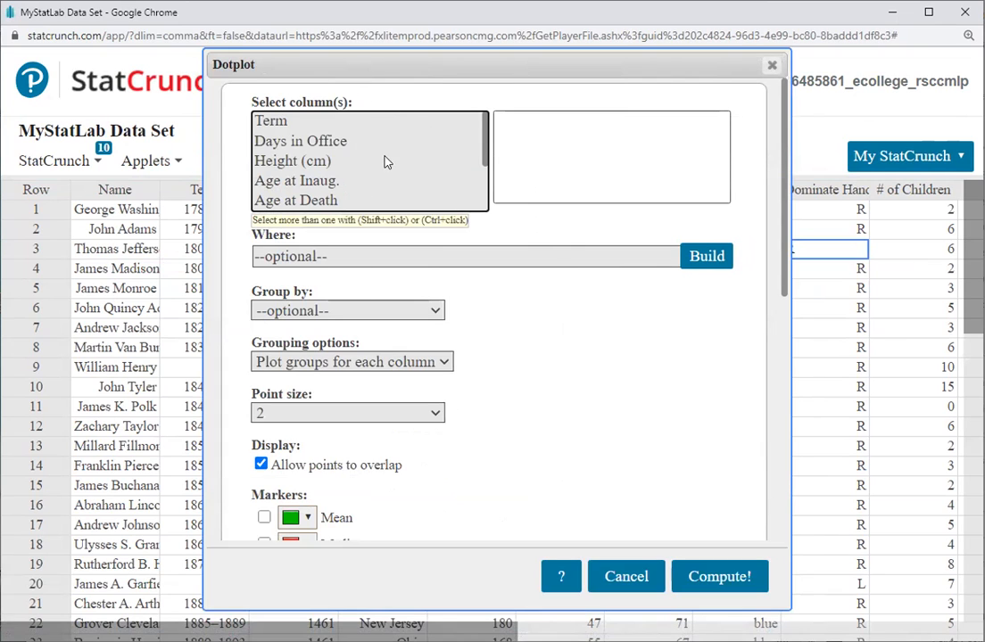
{"action": "left_click", "coordinate": [319, 183]}
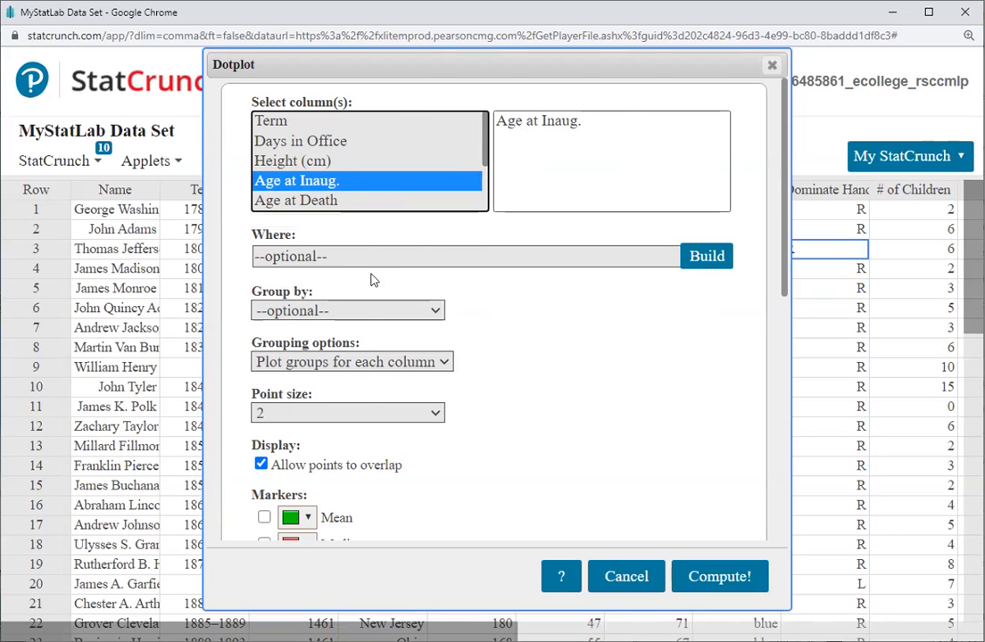
{"action": "scroll", "coordinate": [574, 403], "scroll_direction": "down", "scroll_amount": 3}
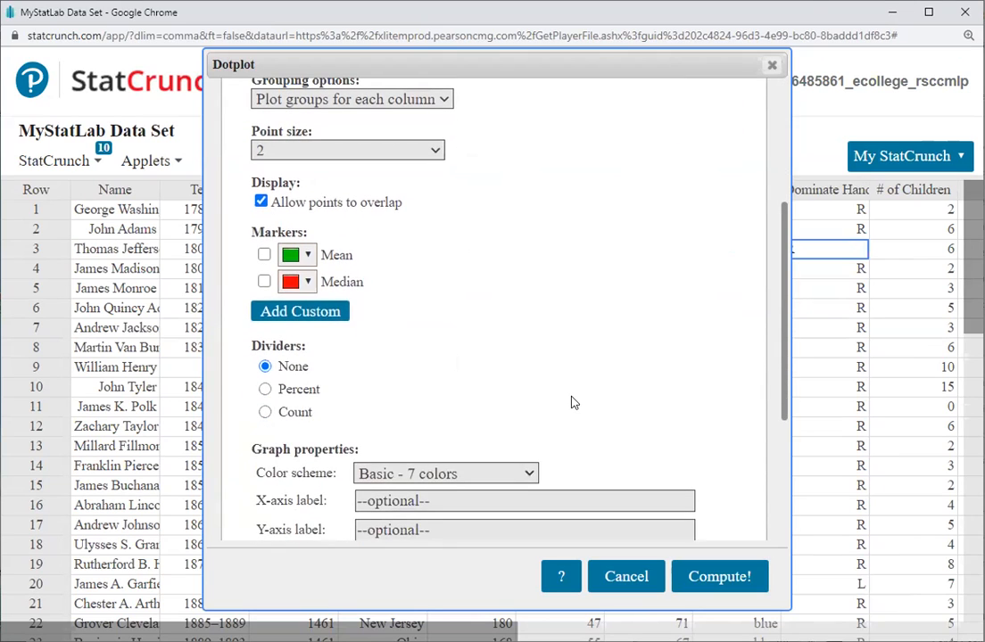
{"action": "scroll", "coordinate": [573, 403], "scroll_direction": "down", "scroll_amount": 1}
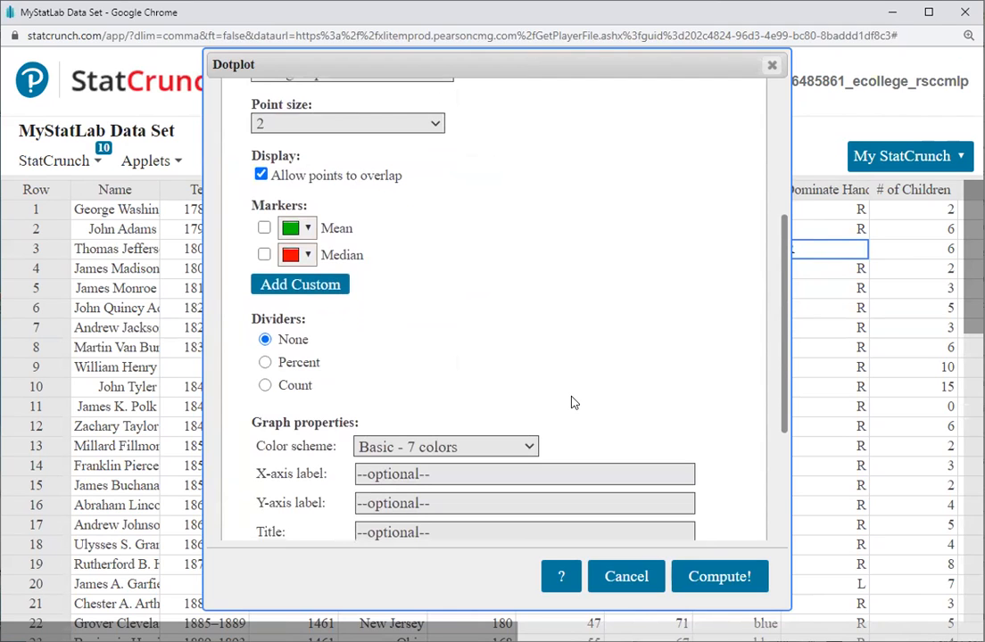
{"action": "scroll", "coordinate": [573, 403], "scroll_direction": "up", "scroll_amount": 4}
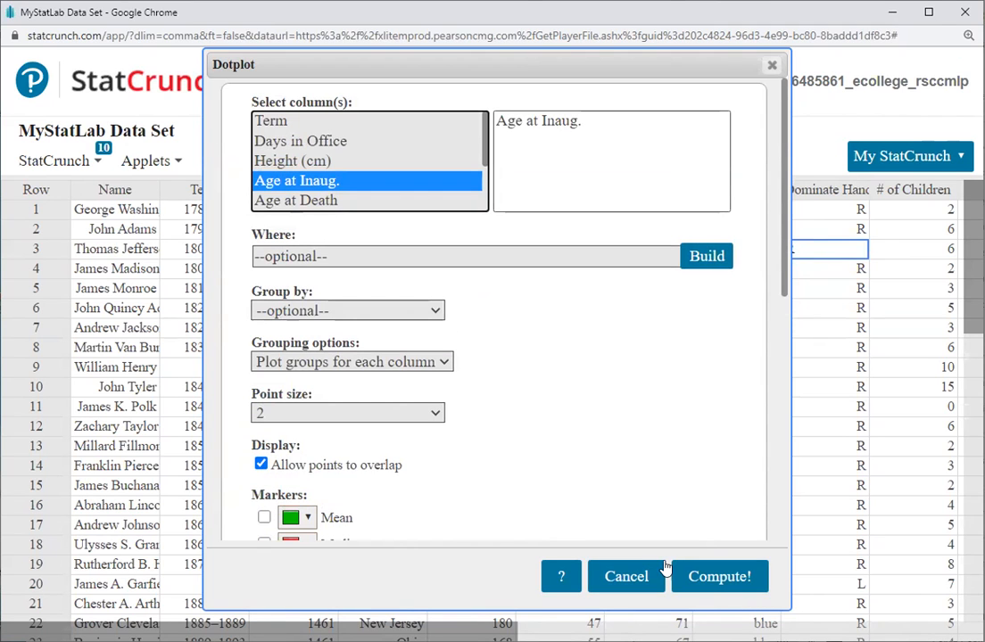
{"action": "left_click", "coordinate": [699, 577]}
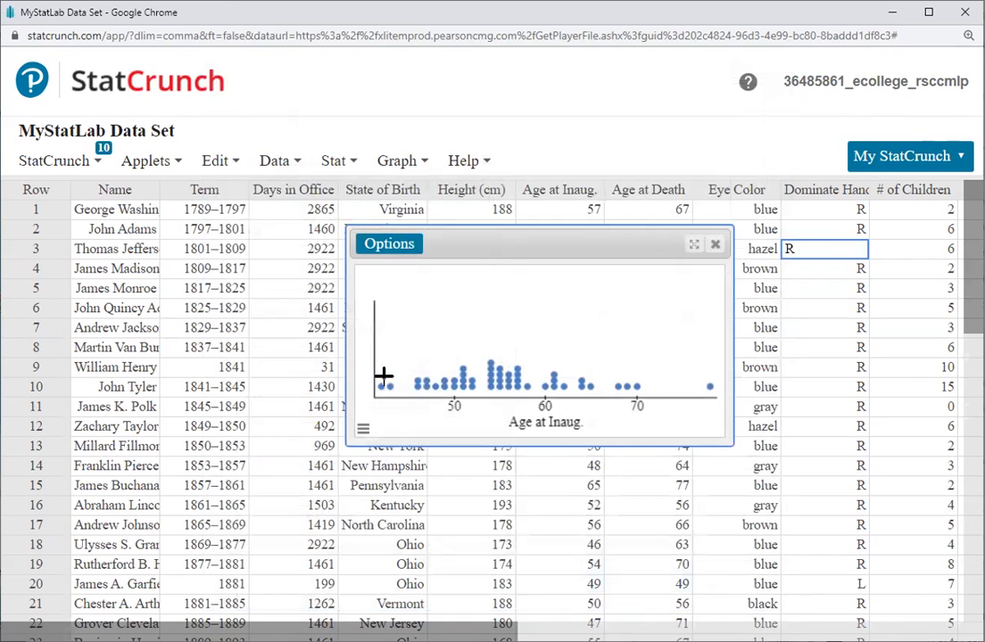
{"action": "left_click_drag", "start_coordinate": [344, 311], "coordinate": [165, 310]}
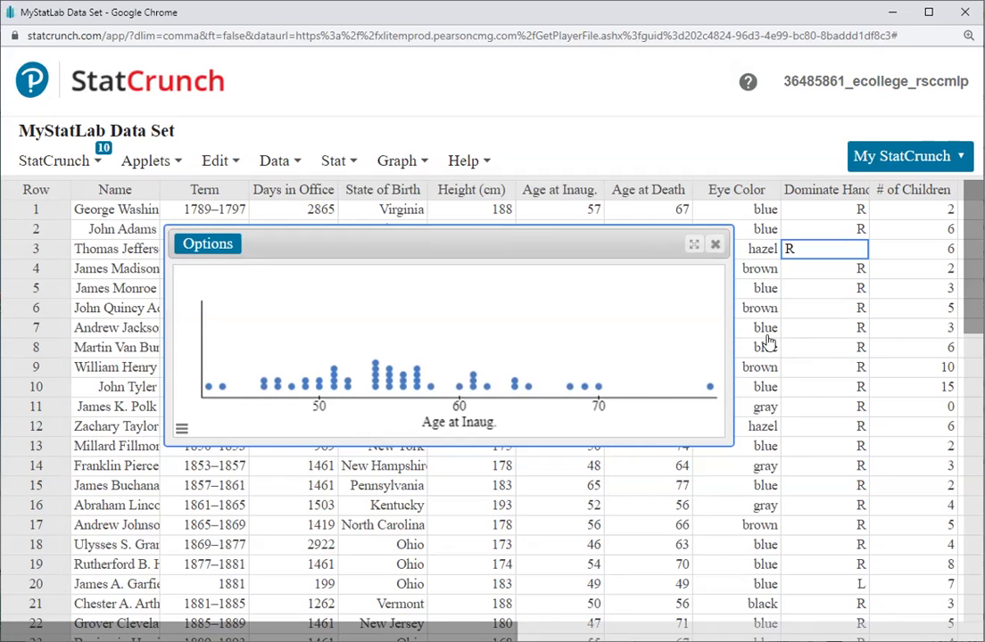
{"action": "left_click_drag", "start_coordinate": [734, 321], "coordinate": [922, 303]}
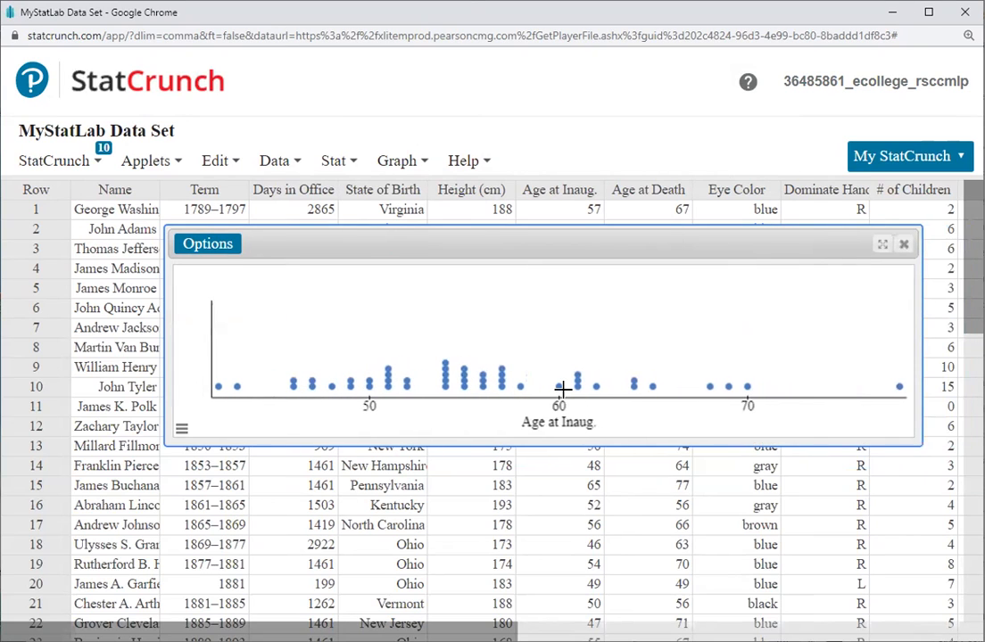
- Set the dotplot's X-axis tick marks to 45, 50, 55, 60, 65, 70, 75
{"action": "left_click", "coordinate": [181, 430]}
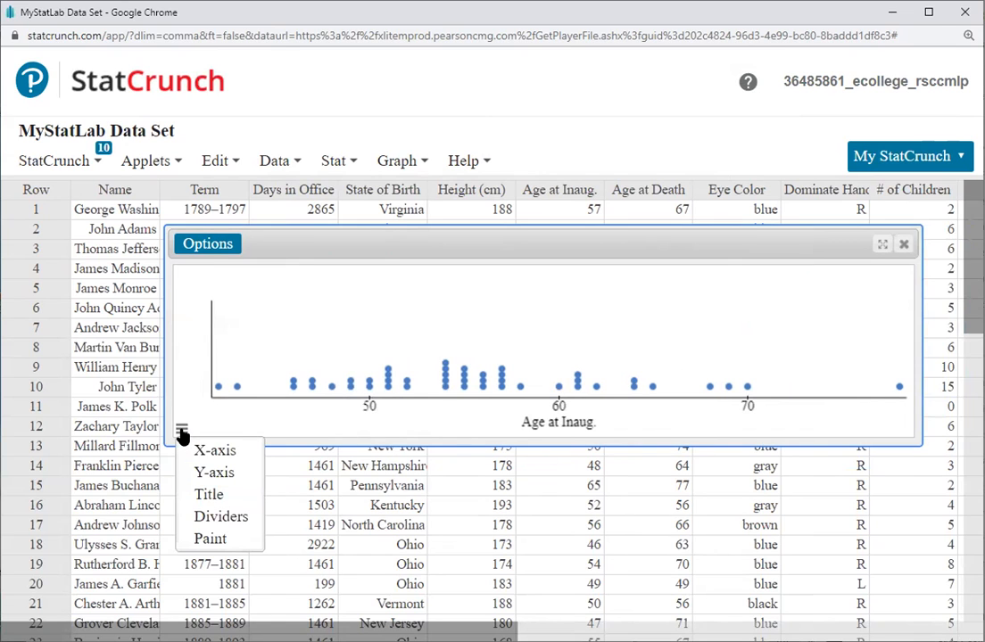
{"action": "left_click", "coordinate": [214, 450]}
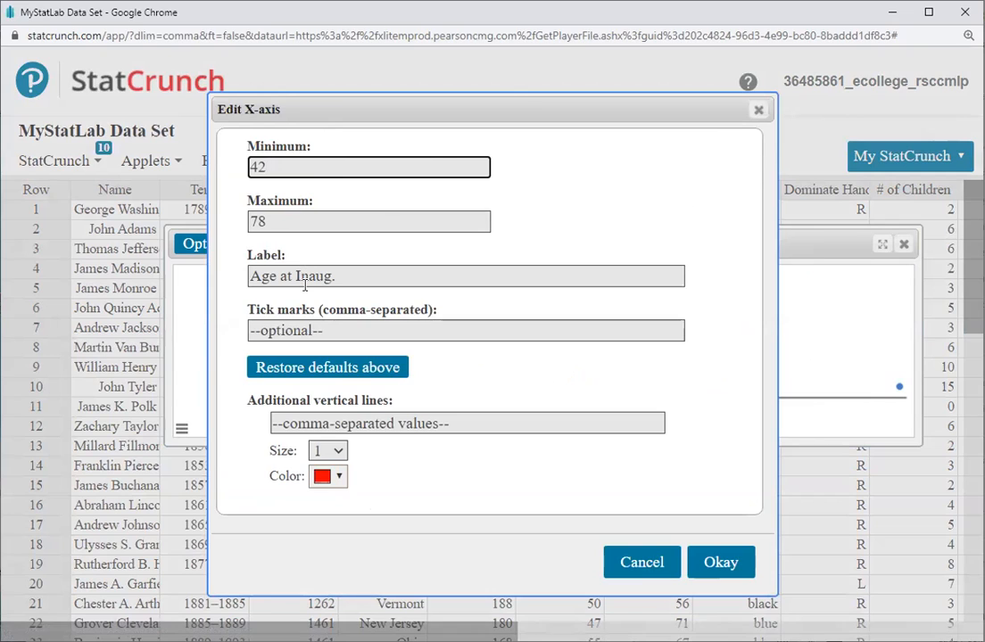
{"action": "left_click", "coordinate": [319, 330]}
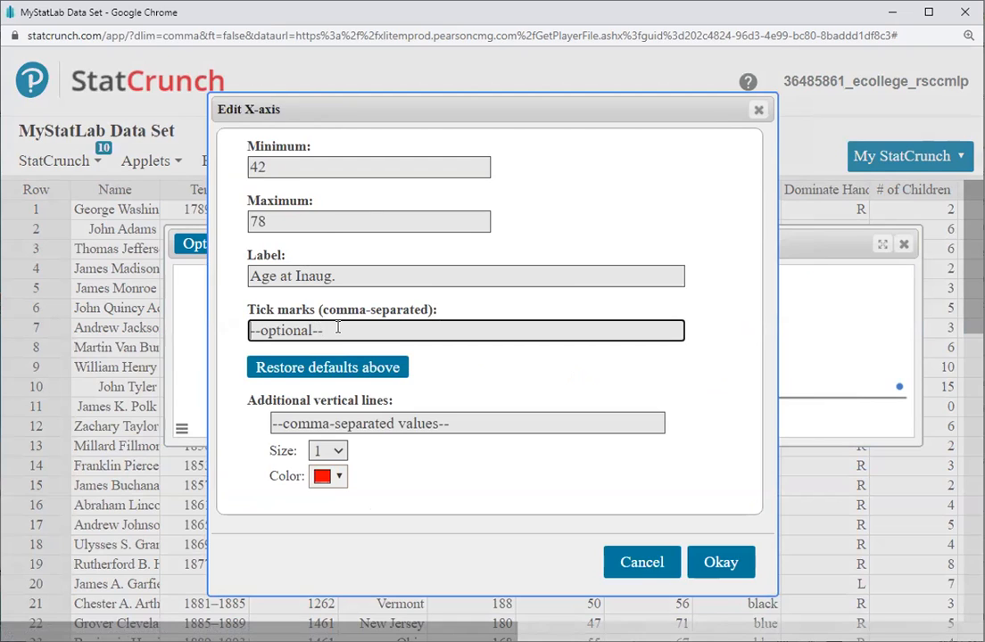
{"action": "type", "text": "45, 50, 55, 60, 65, 70,"}
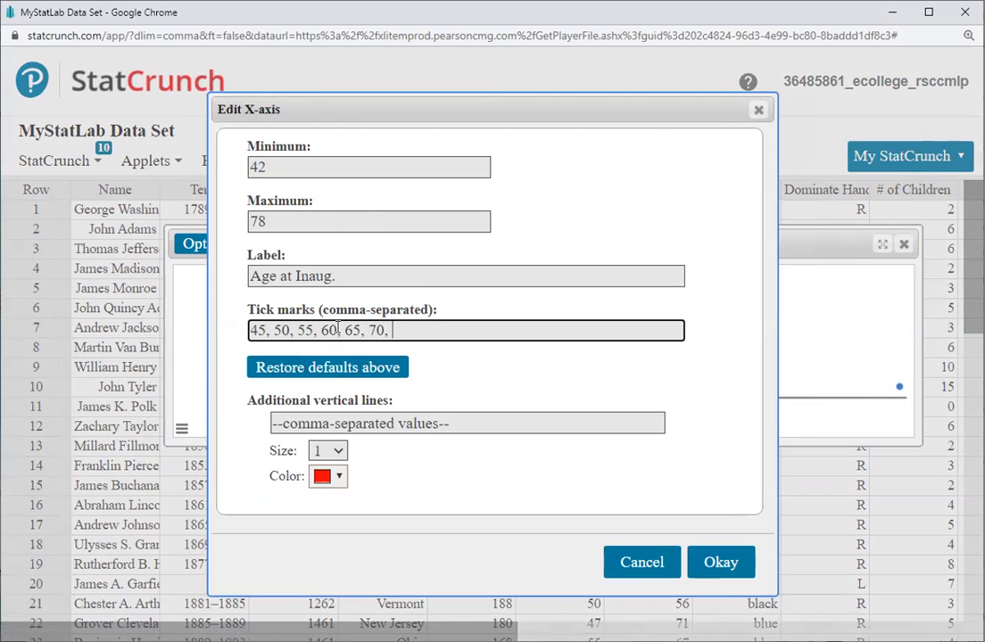
{"action": "type", "text": " 75"}
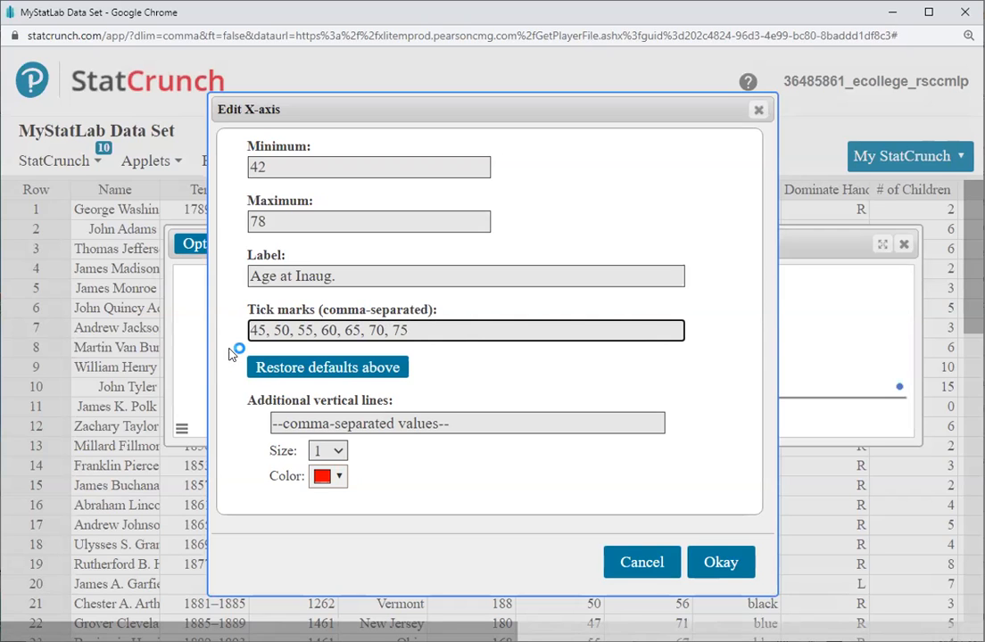
{"action": "left_click", "coordinate": [711, 563]}
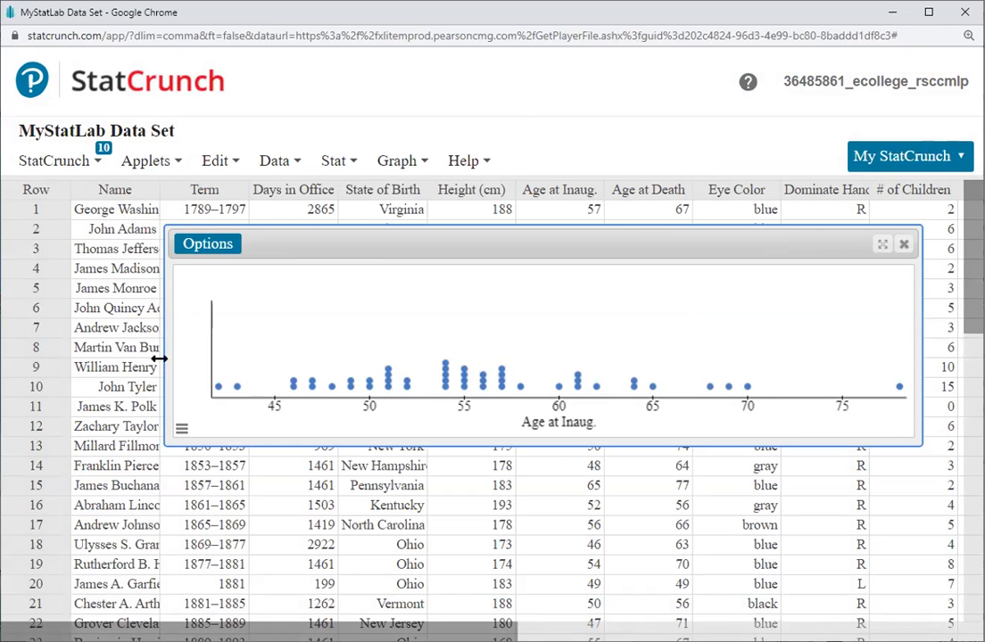
- Resize the Age at Inaug. dotplot window to compare how the dots spread at different widths, and close the graph
{"action": "left_click_drag", "start_coordinate": [165, 352], "coordinate": [581, 392]}
{"action": "left_click_drag", "start_coordinate": [649, 406], "coordinate": [359, 407]}
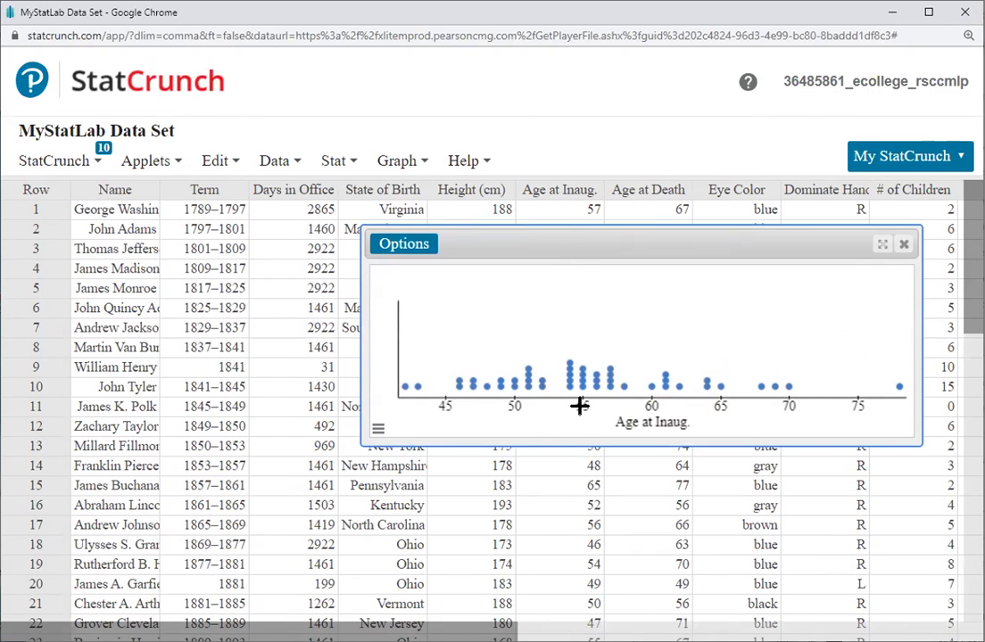
{"action": "mouse_move", "coordinate": [399, 387]}
{"action": "left_click", "coordinate": [904, 246]}
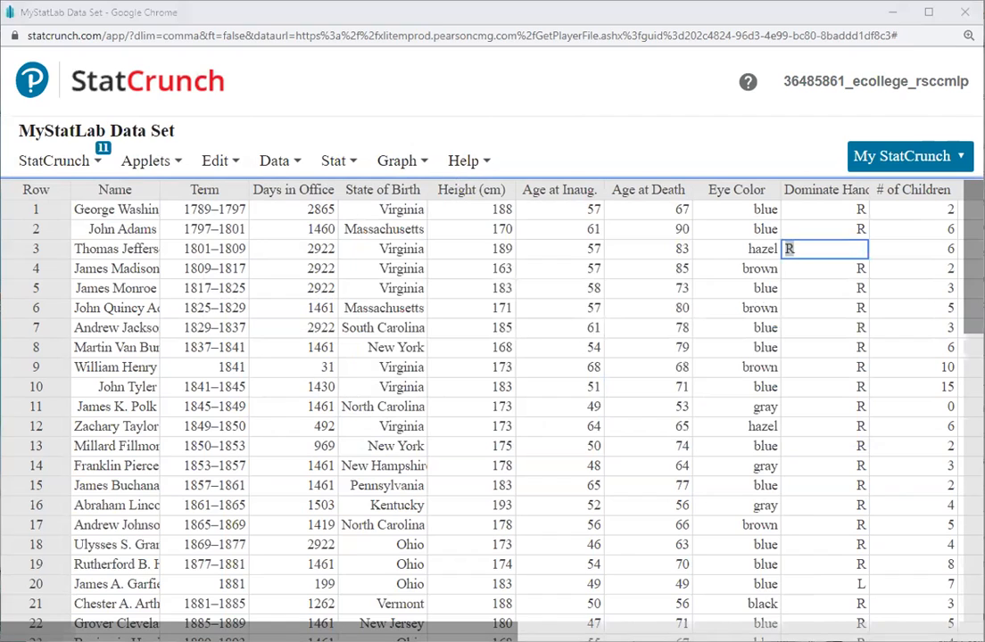
- Switch to the Notepad notes and delete the closing asterisk from the Stem Plots line
{"action": "key", "text": "alt+Tab"}
{"action": "type", "text": "*"}
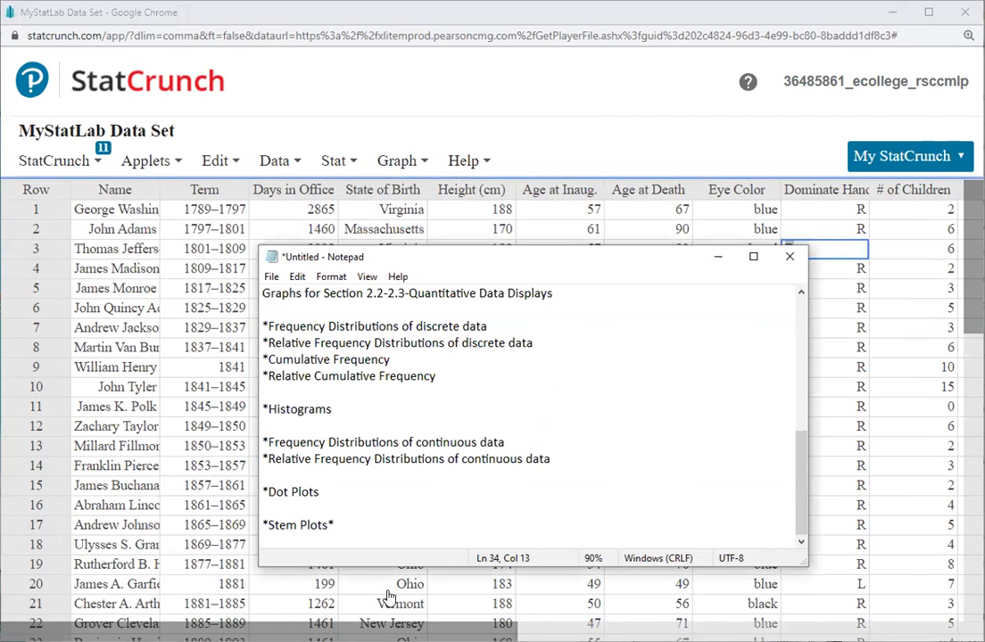
{"action": "key", "text": "BackSpace"}
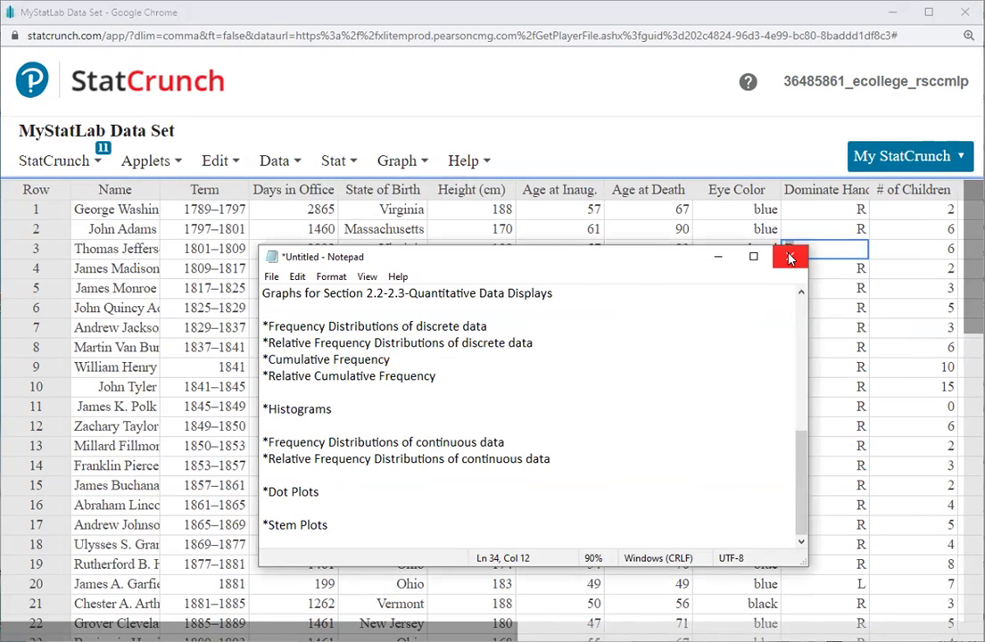
- Return to StatCrunch, start a Stem and Leaf plot of the Age at Inaug. column and reposition its dialog for full view
{"action": "left_click", "coordinate": [401, 162]}
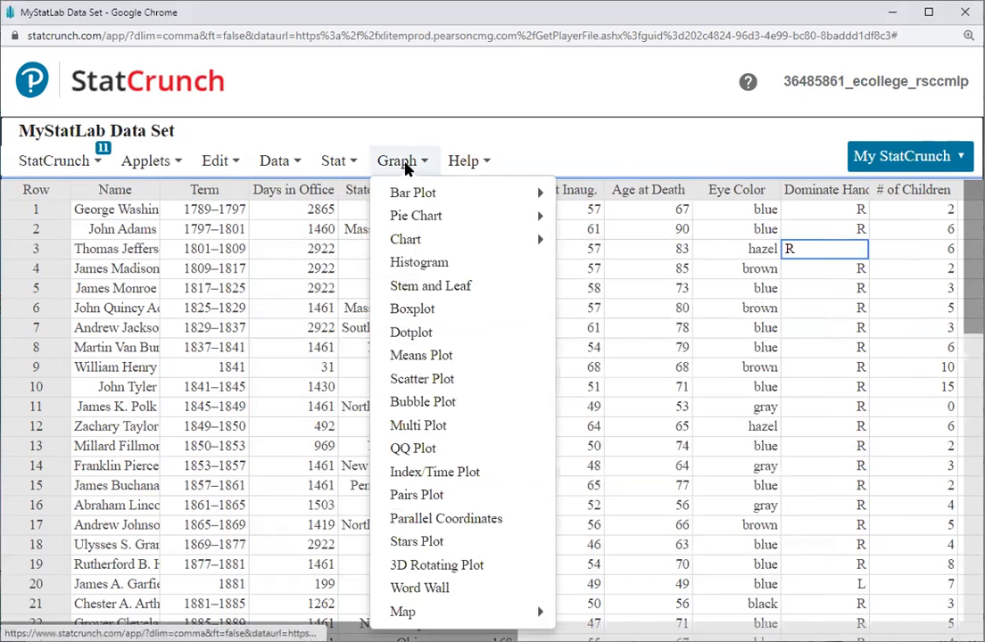
{"action": "left_click", "coordinate": [428, 289]}
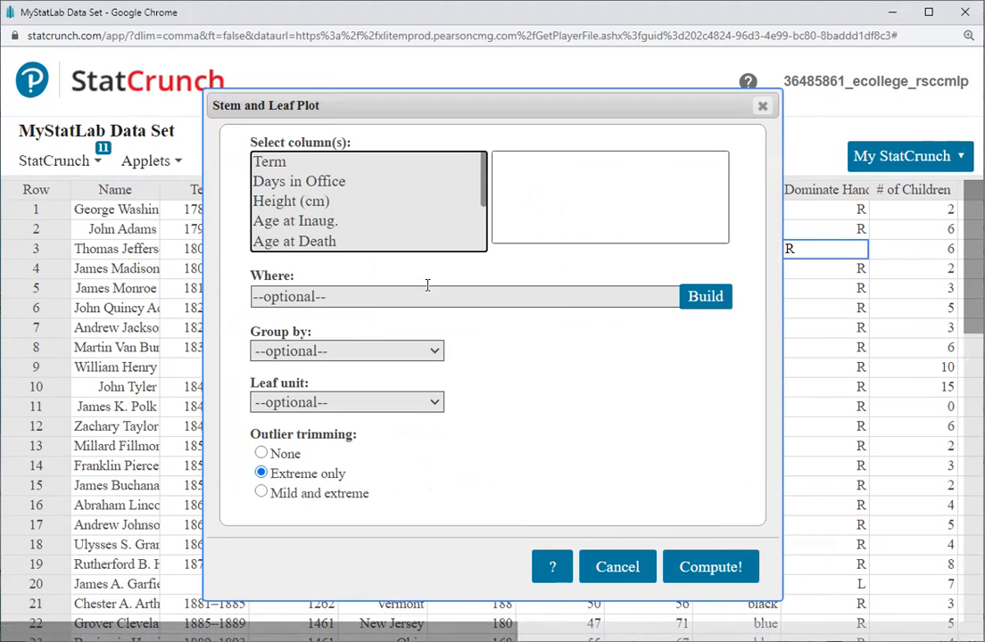
{"action": "left_click_drag", "start_coordinate": [513, 111], "coordinate": [588, 143]}
{"action": "left_click_drag", "start_coordinate": [423, 249], "coordinate": [241, 213]}
{"action": "left_click_drag", "start_coordinate": [430, 142], "coordinate": [429, 361]}
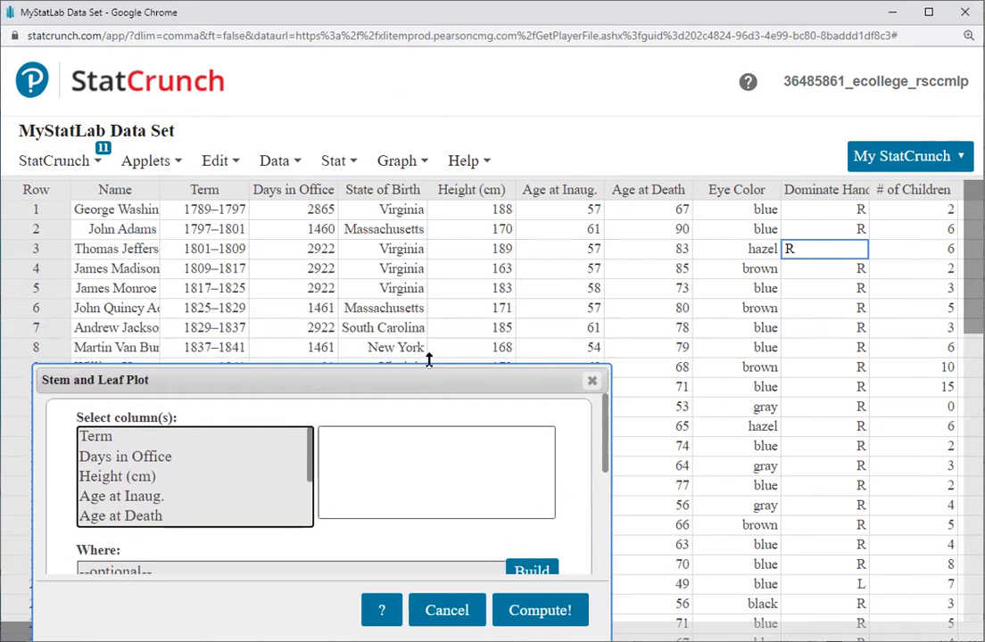
{"action": "left_click_drag", "start_coordinate": [429, 359], "coordinate": [512, 98]}
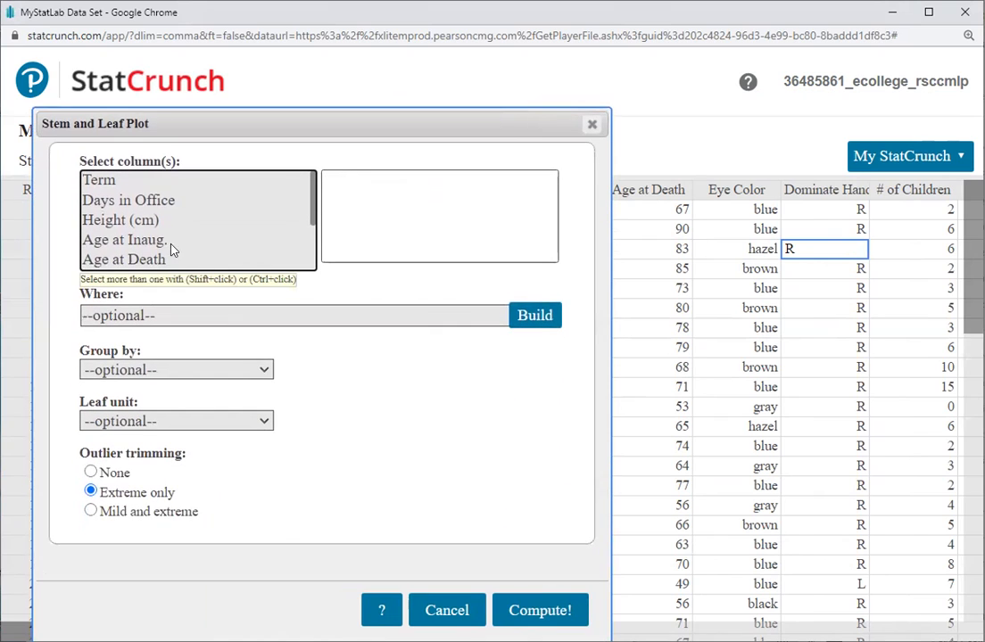
{"action": "left_click", "coordinate": [169, 243]}
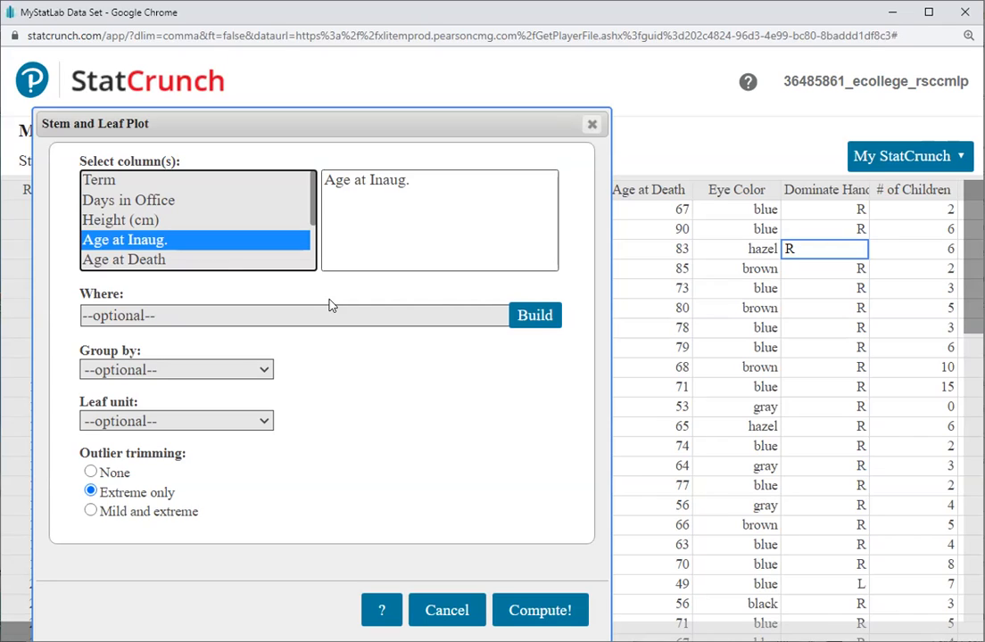
- Set the leaf unit to 1 and outlier trimming to None, compute the stem and leaf plot and reposition its window
{"action": "left_click", "coordinate": [122, 428]}
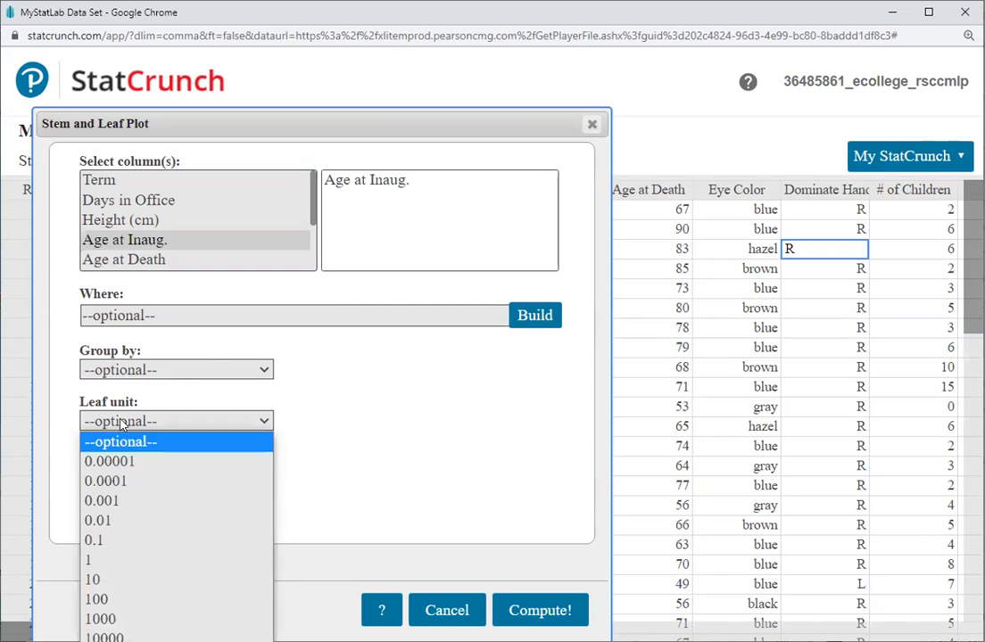
{"action": "left_click", "coordinate": [109, 560]}
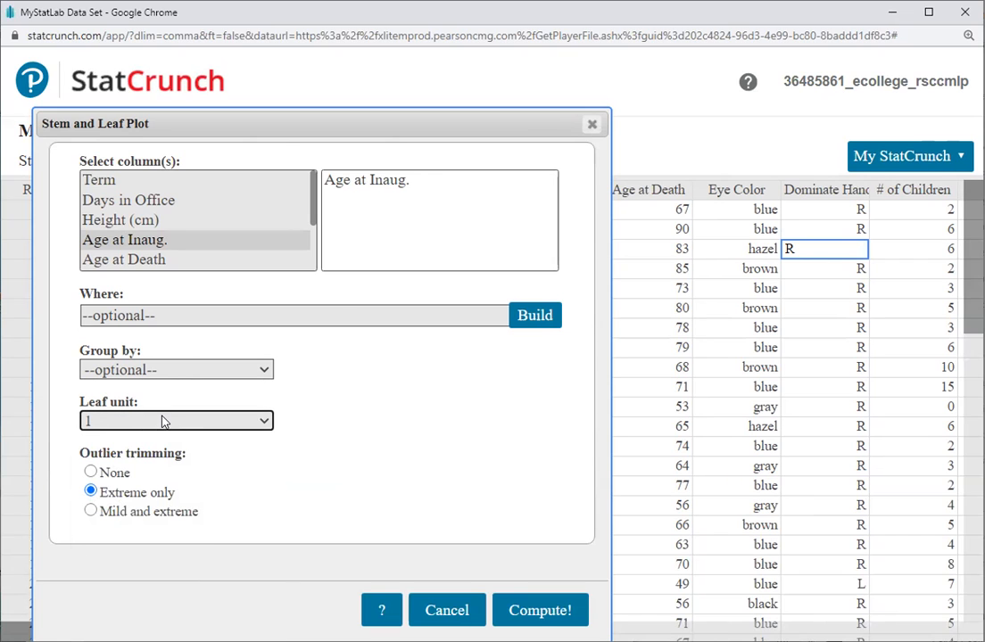
{"action": "left_click", "coordinate": [91, 473]}
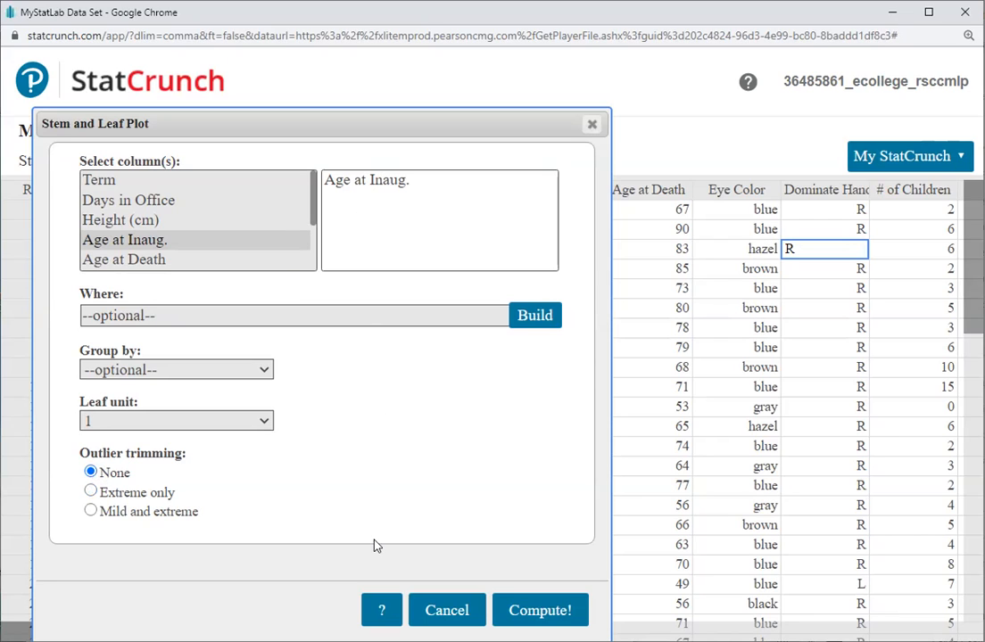
{"action": "left_click", "coordinate": [540, 610]}
{"action": "left_click_drag", "start_coordinate": [559, 360], "coordinate": [488, 158]}
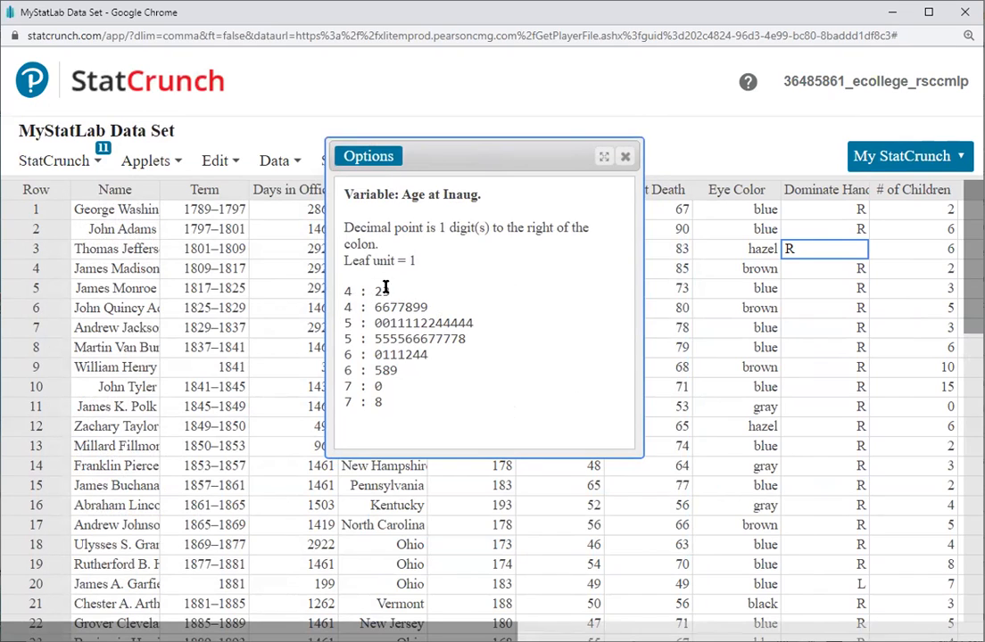
- Highlight the split stem rows for 4 and 5 one by one to examine how their leaves are divided
{"action": "left_click_drag", "start_coordinate": [341, 291], "coordinate": [401, 290]}
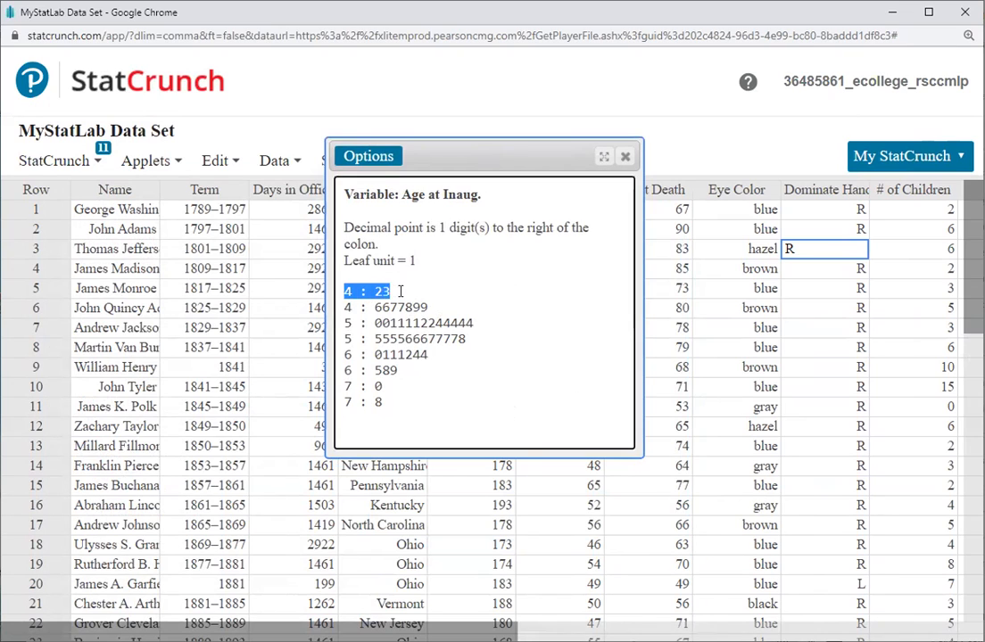
{"action": "left_click_drag", "start_coordinate": [339, 307], "coordinate": [433, 302]}
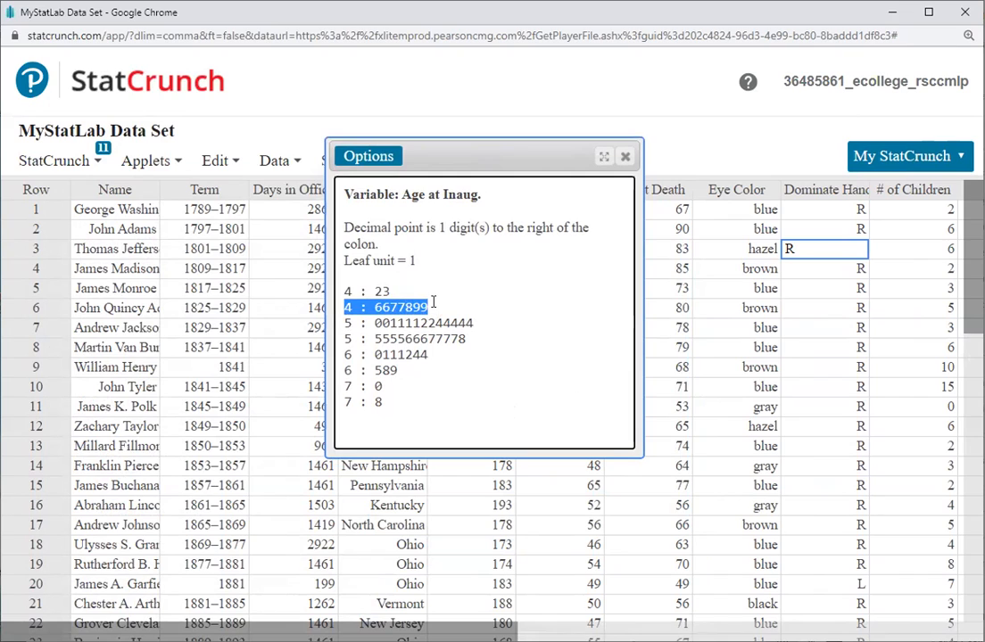
{"action": "left_click_drag", "start_coordinate": [354, 322], "coordinate": [495, 323]}
{"action": "left_click_drag", "start_coordinate": [349, 338], "coordinate": [475, 339]}
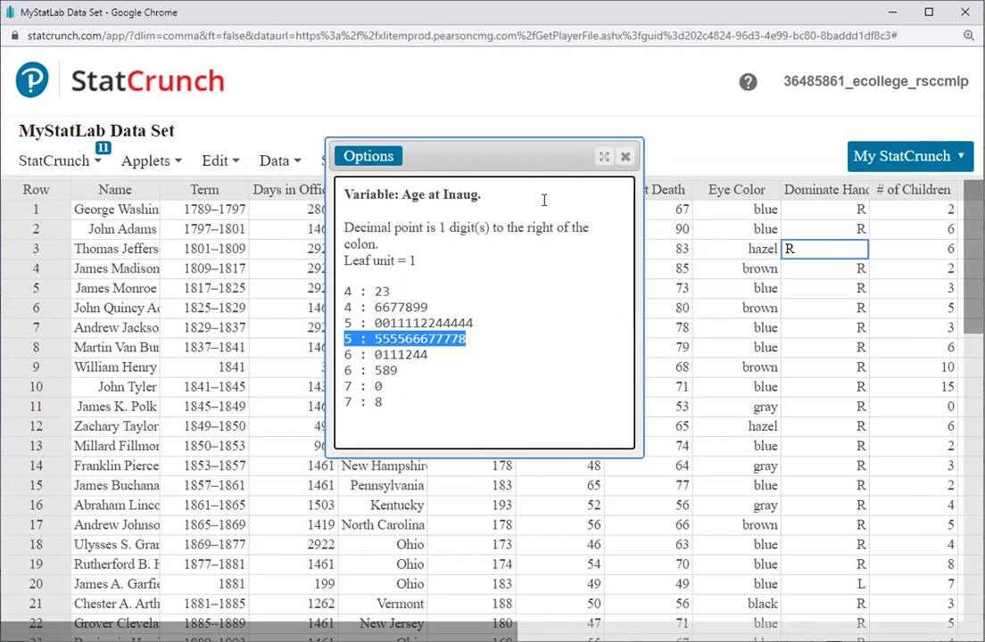
- Edit the stem and leaf plot to use the Days in Office column instead and recompute it
{"action": "left_click_drag", "start_coordinate": [440, 150], "coordinate": [570, 145]}
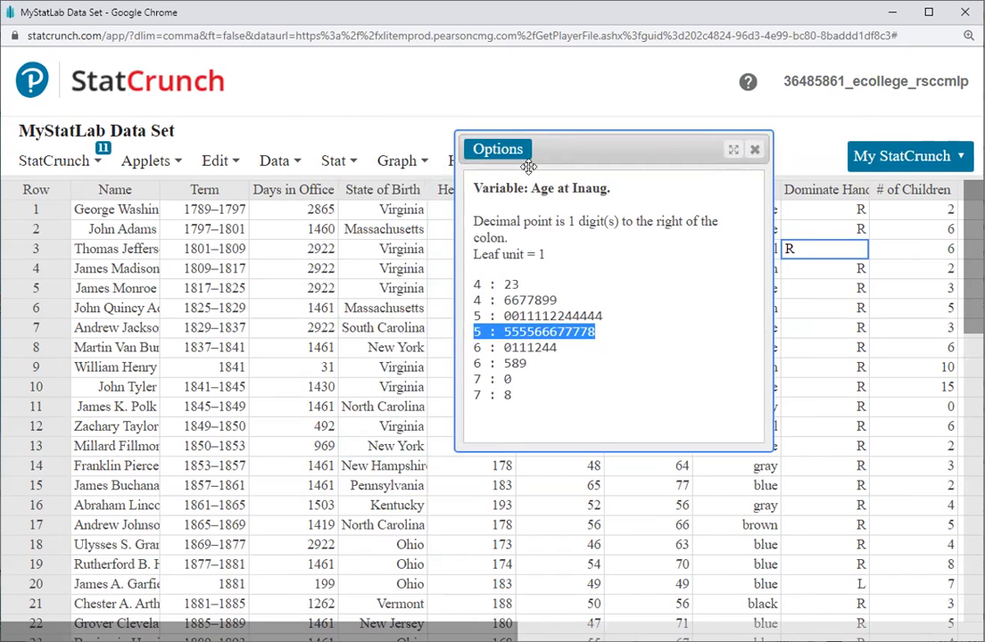
{"action": "left_click", "coordinate": [505, 152]}
{"action": "left_click", "coordinate": [499, 174]}
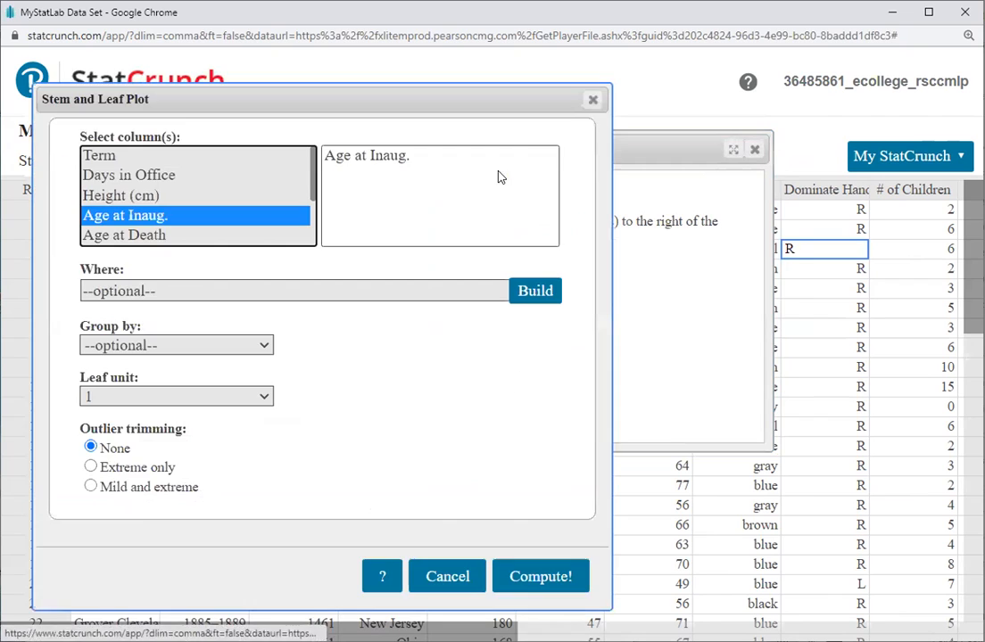
{"action": "left_click", "coordinate": [203, 174]}
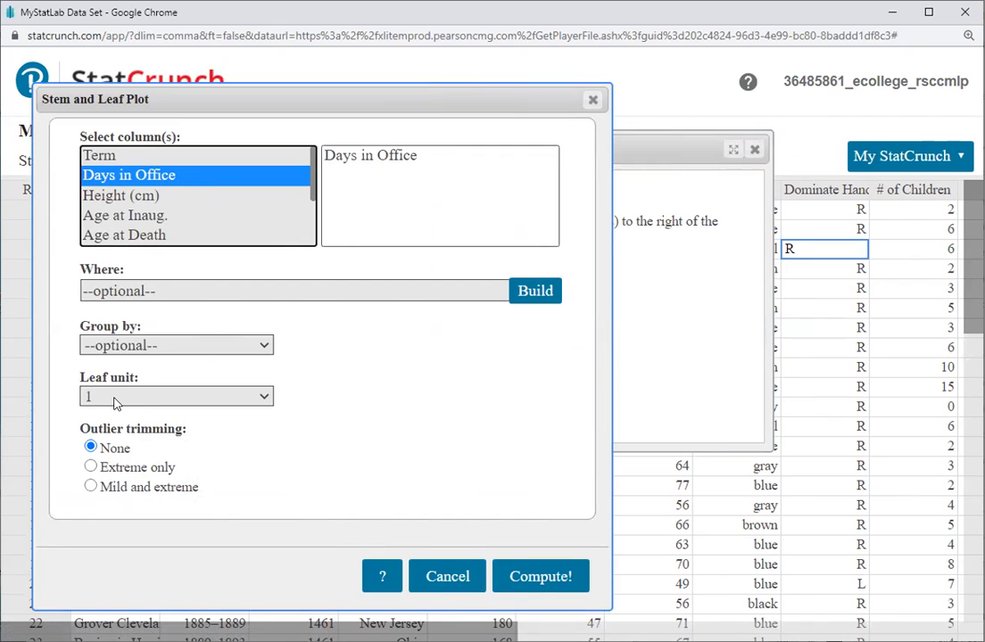
{"action": "left_click", "coordinate": [535, 580]}
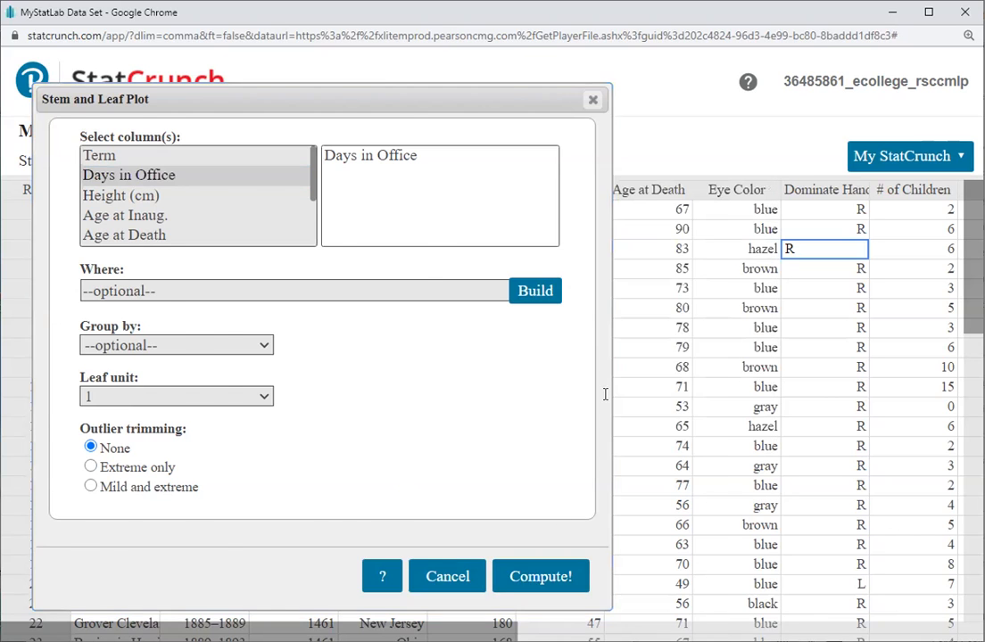
- Examine the whole Days in Office stem and leaf plot for the spread of its stems and leaves at leaf unit 1
{"action": "scroll", "coordinate": [535, 357], "scroll_direction": "down", "scroll_amount": 1}
{"action": "scroll", "coordinate": [535, 359], "scroll_direction": "down", "scroll_amount": 20}
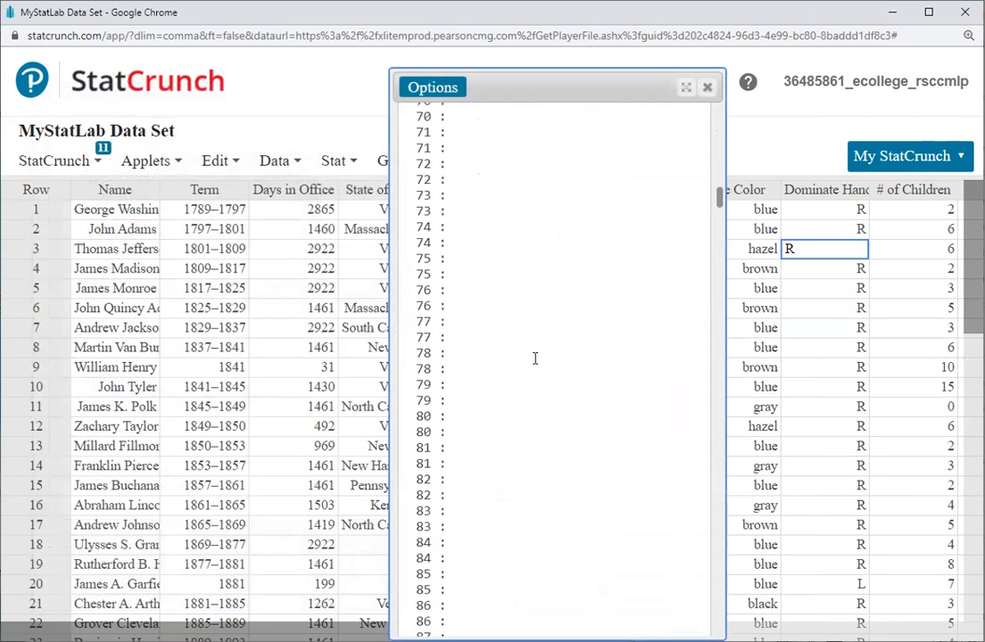
{"action": "scroll", "coordinate": [535, 358], "scroll_direction": "down", "scroll_amount": 20}
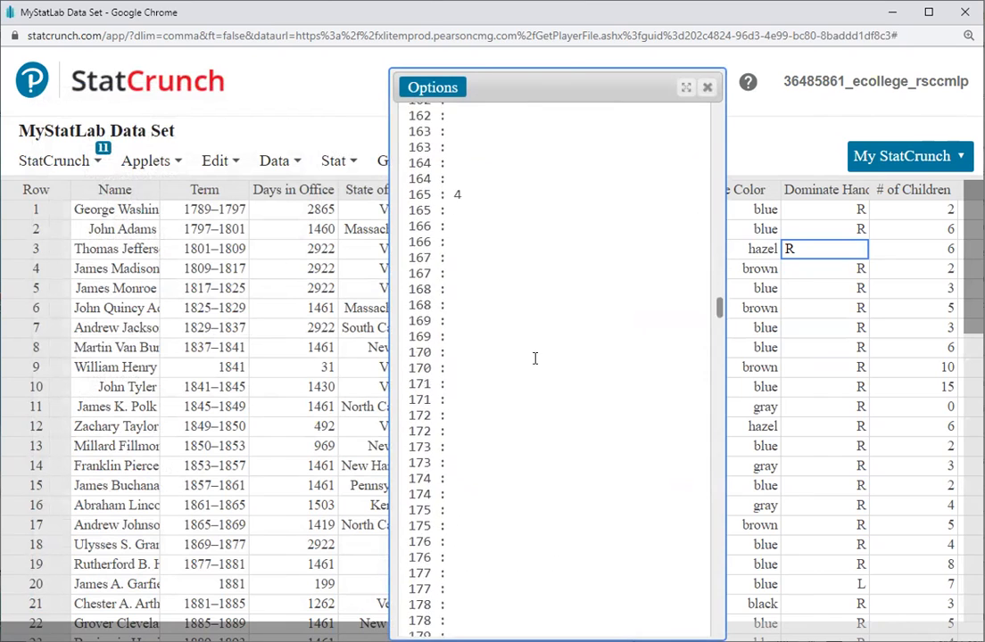
{"action": "scroll", "coordinate": [535, 358], "scroll_direction": "down", "scroll_amount": 20}
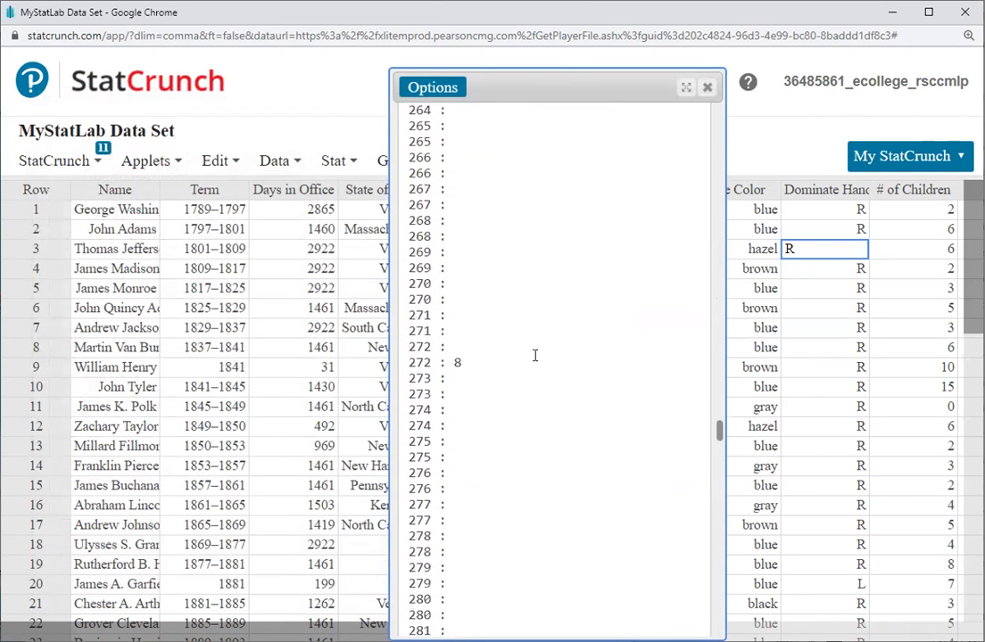
{"action": "scroll", "coordinate": [535, 356], "scroll_direction": "down", "scroll_amount": 20}
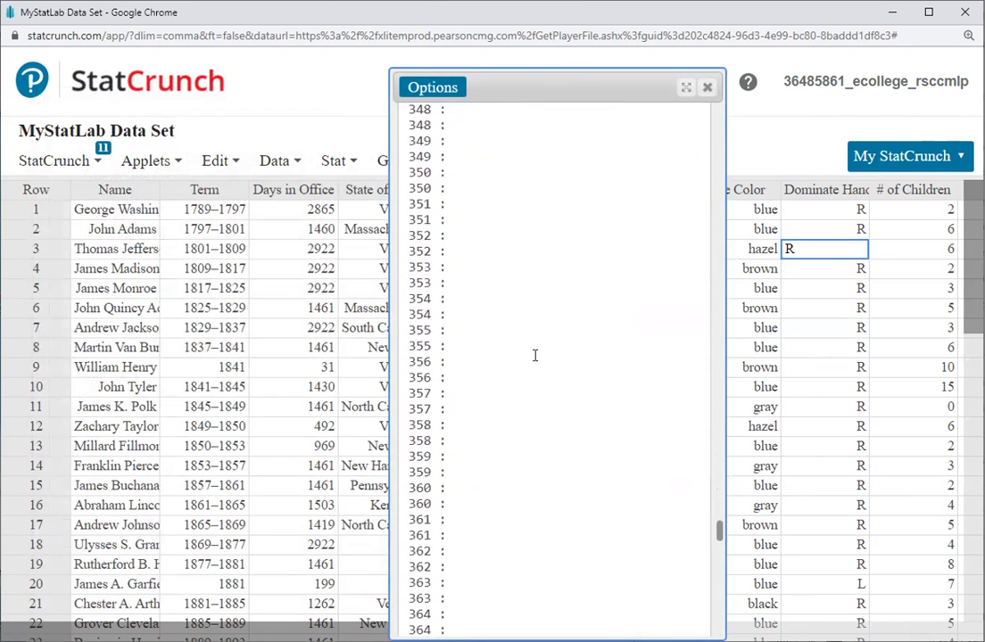
{"action": "scroll", "coordinate": [535, 356], "scroll_direction": "down", "scroll_amount": 12}
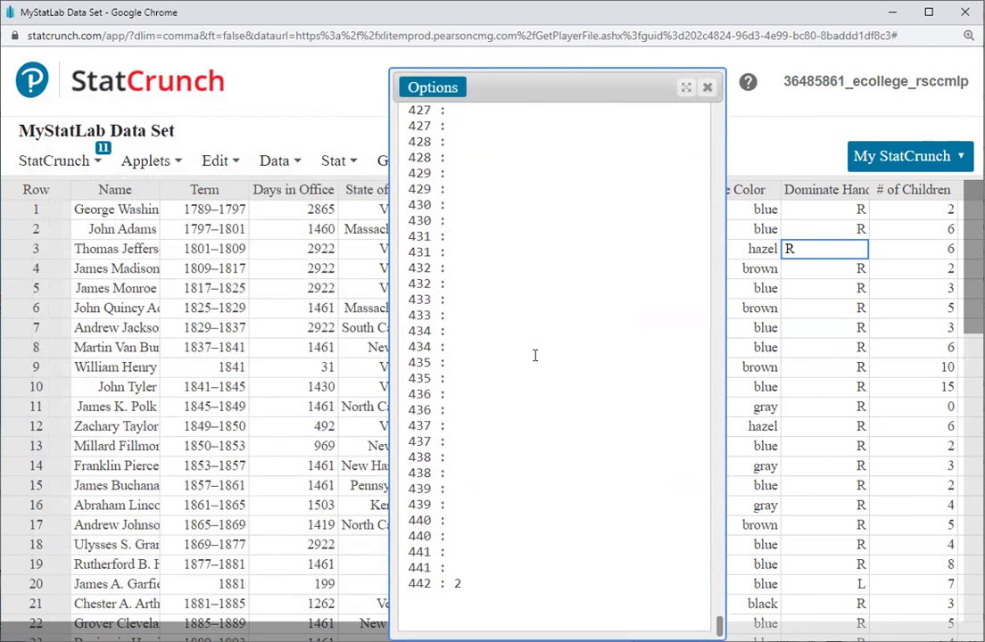
{"action": "scroll", "coordinate": [535, 356], "scroll_direction": "up", "scroll_amount": 3}
{"action": "scroll", "coordinate": [536, 356], "scroll_direction": "down", "scroll_amount": 3}
{"action": "scroll", "coordinate": [535, 356], "scroll_direction": "up", "scroll_amount": 20}
{"action": "scroll", "coordinate": [535, 355], "scroll_direction": "up", "scroll_amount": 20}
{"action": "scroll", "coordinate": [536, 355], "scroll_direction": "down", "scroll_amount": 20}
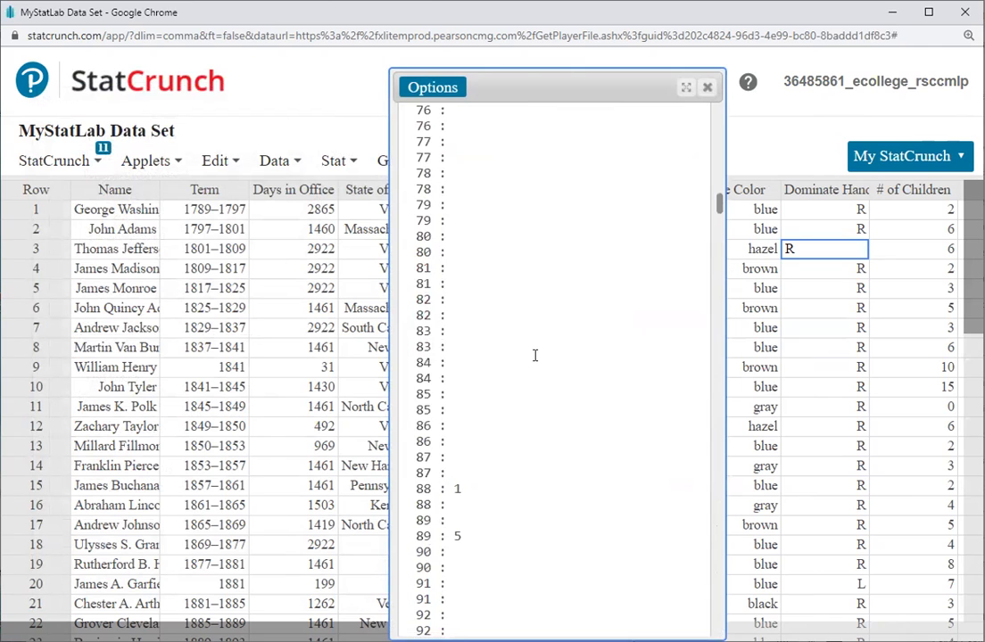
{"action": "scroll", "coordinate": [535, 355], "scroll_direction": "down", "scroll_amount": 7}
{"action": "scroll", "coordinate": [535, 356], "scroll_direction": "down", "scroll_amount": 5}
{"action": "scroll", "coordinate": [536, 356], "scroll_direction": "down", "scroll_amount": 4}
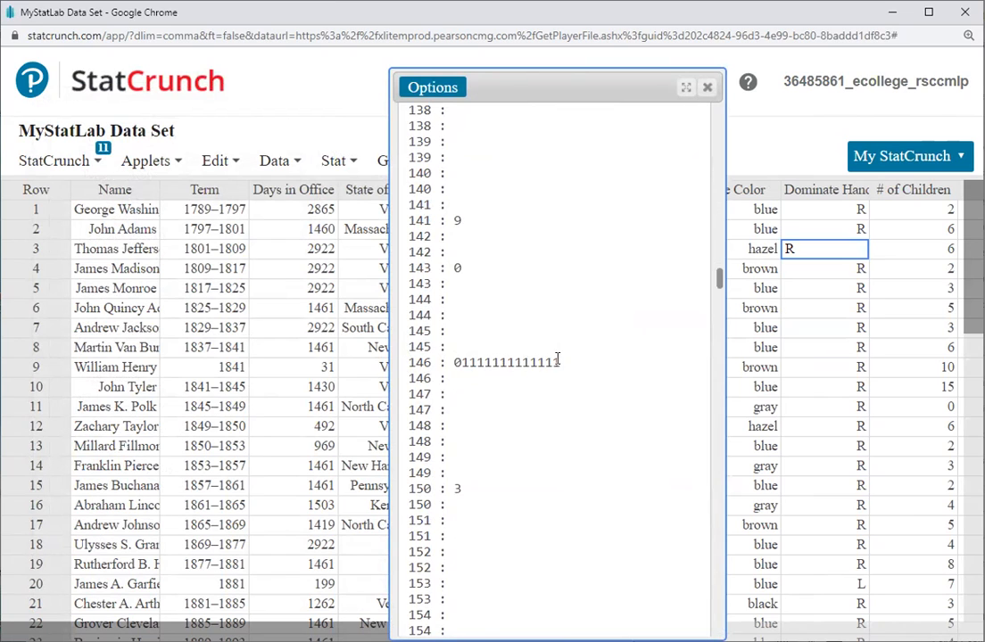
{"action": "left_click_drag", "start_coordinate": [719, 276], "coordinate": [716, 116]}
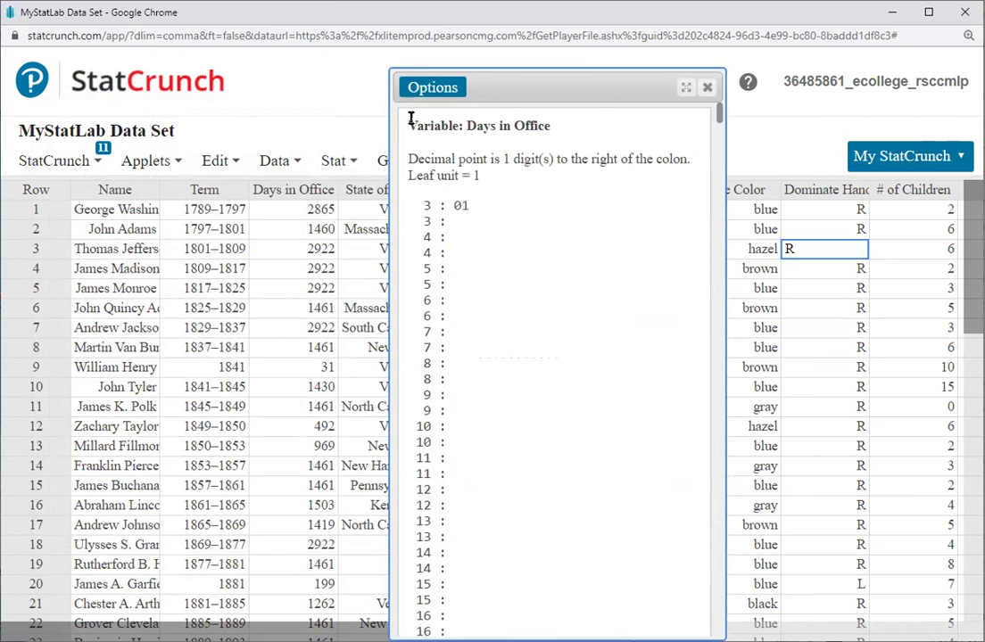
- Change the Days in Office stem and leaf plot's leaf unit to 10 and recompute it
{"action": "left_click", "coordinate": [443, 93]}
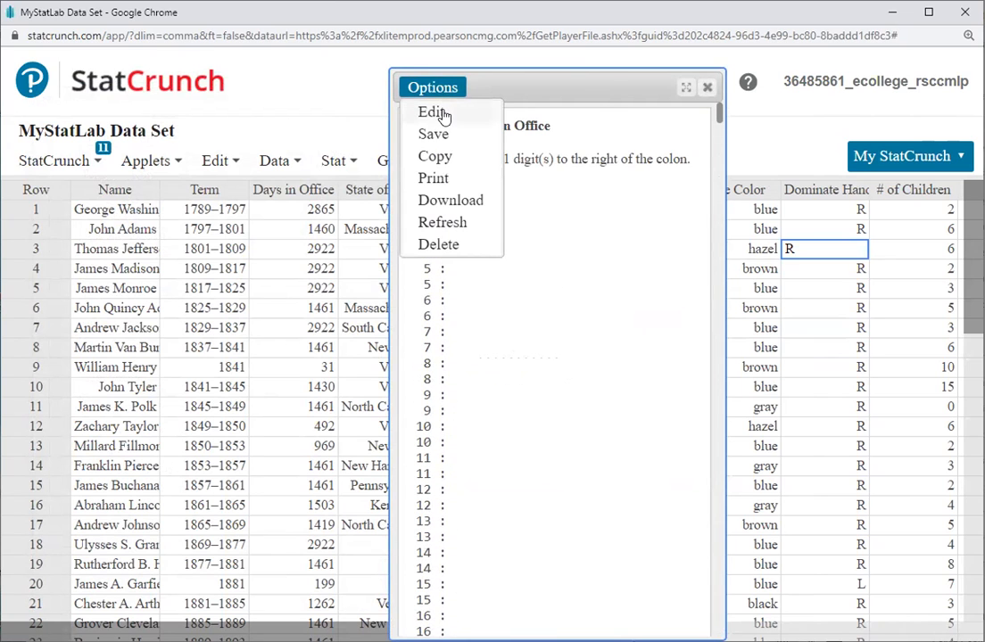
{"action": "left_click", "coordinate": [444, 110]}
{"action": "left_click", "coordinate": [142, 401]}
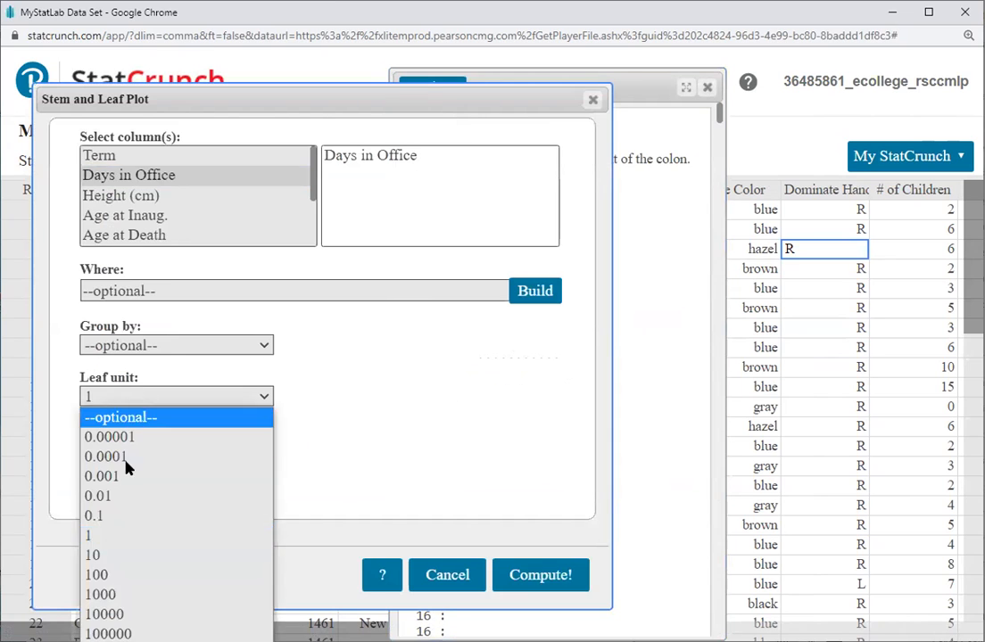
{"action": "left_click", "coordinate": [119, 555]}
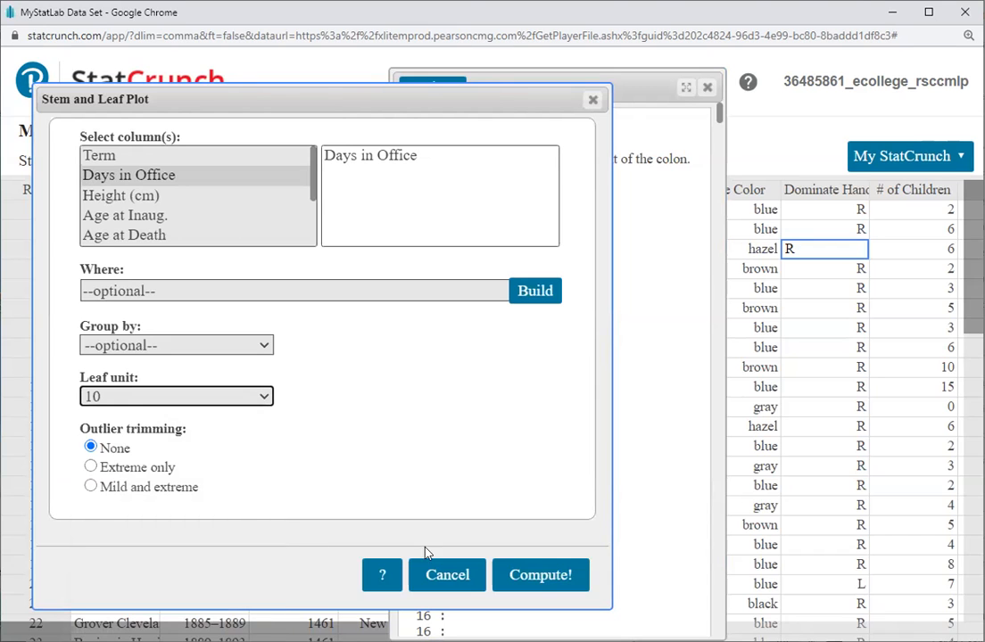
{"action": "left_click", "coordinate": [542, 574]}
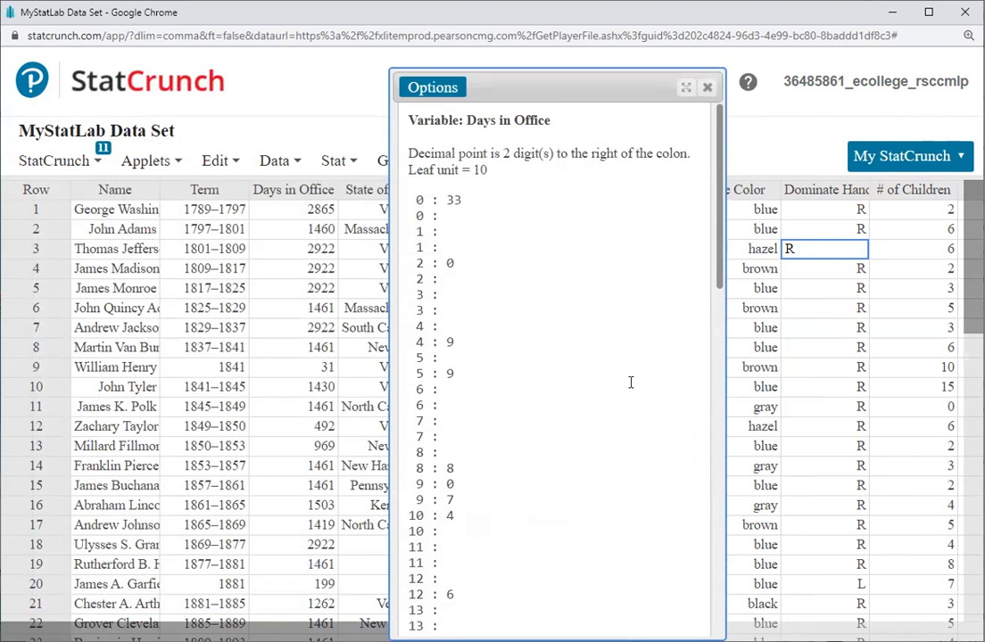
- Examine the stems and leaves of the Days in Office plot at leaf unit 10, including the decimal point note
{"action": "scroll", "coordinate": [598, 388], "scroll_direction": "down", "scroll_amount": 10}
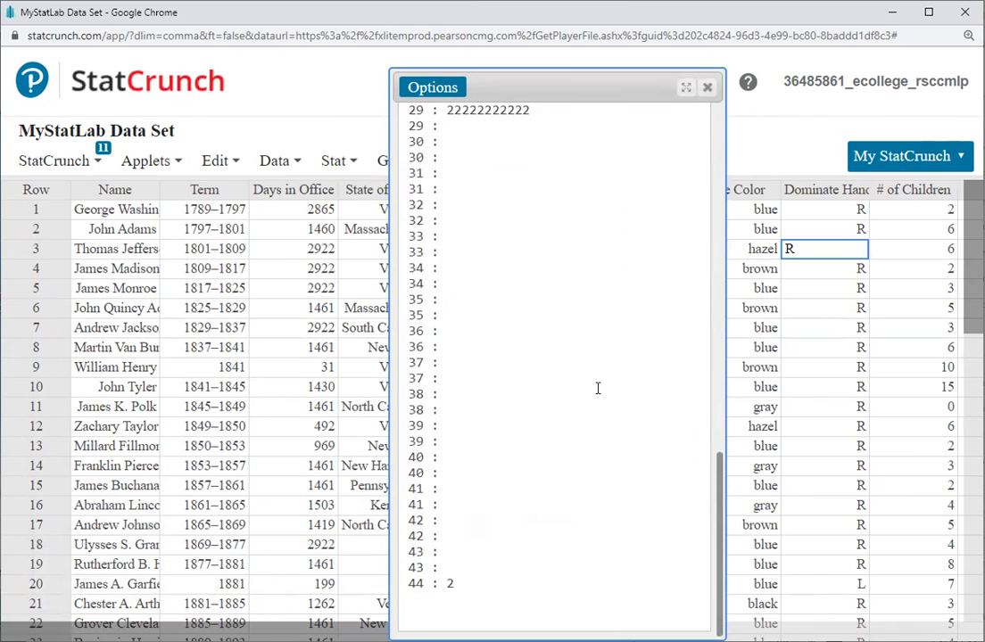
{"action": "scroll", "coordinate": [597, 388], "scroll_direction": "up", "scroll_amount": 5}
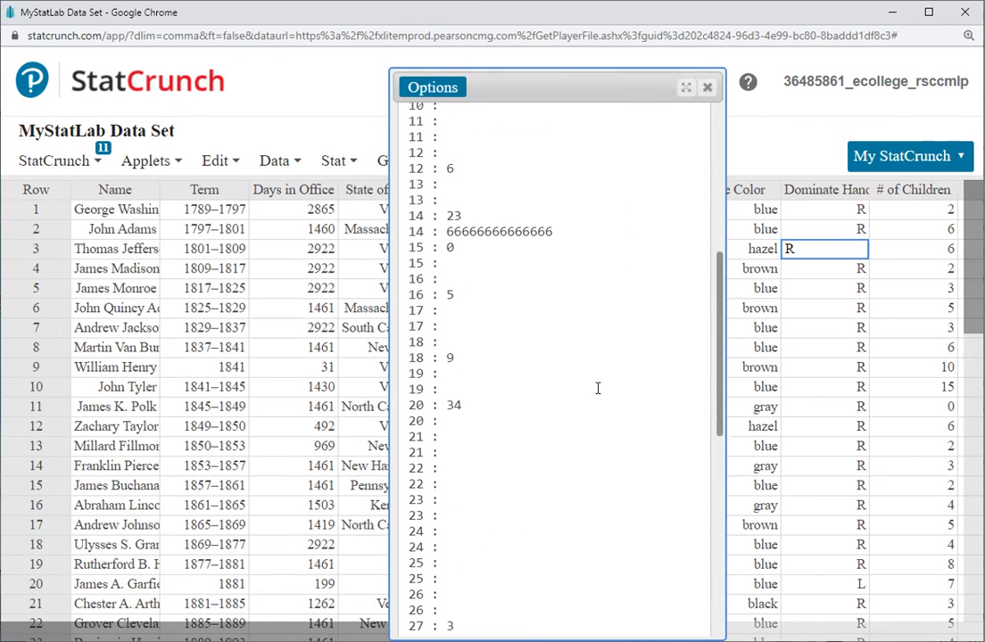
{"action": "scroll", "coordinate": [597, 388], "scroll_direction": "up", "scroll_amount": 5}
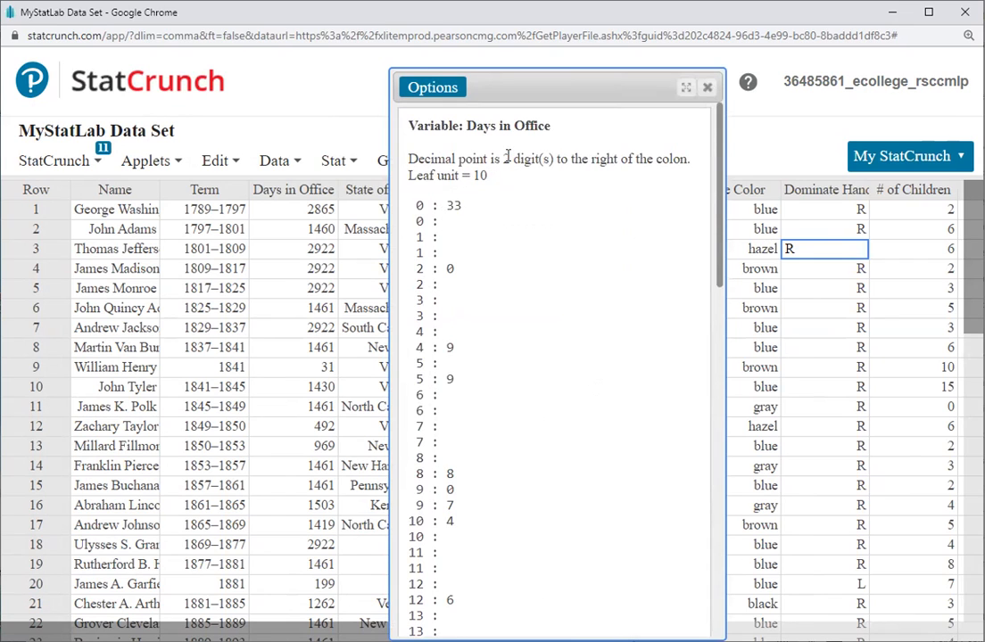
{"action": "scroll", "coordinate": [539, 370], "scroll_direction": "down", "scroll_amount": 4}
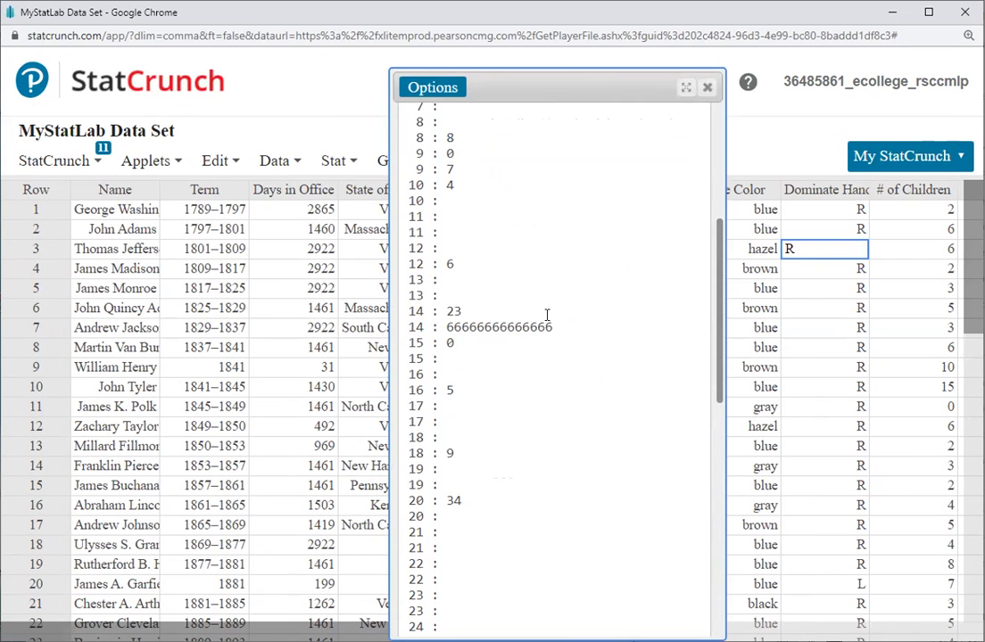
{"action": "scroll", "coordinate": [502, 399], "scroll_direction": "down", "scroll_amount": 4}
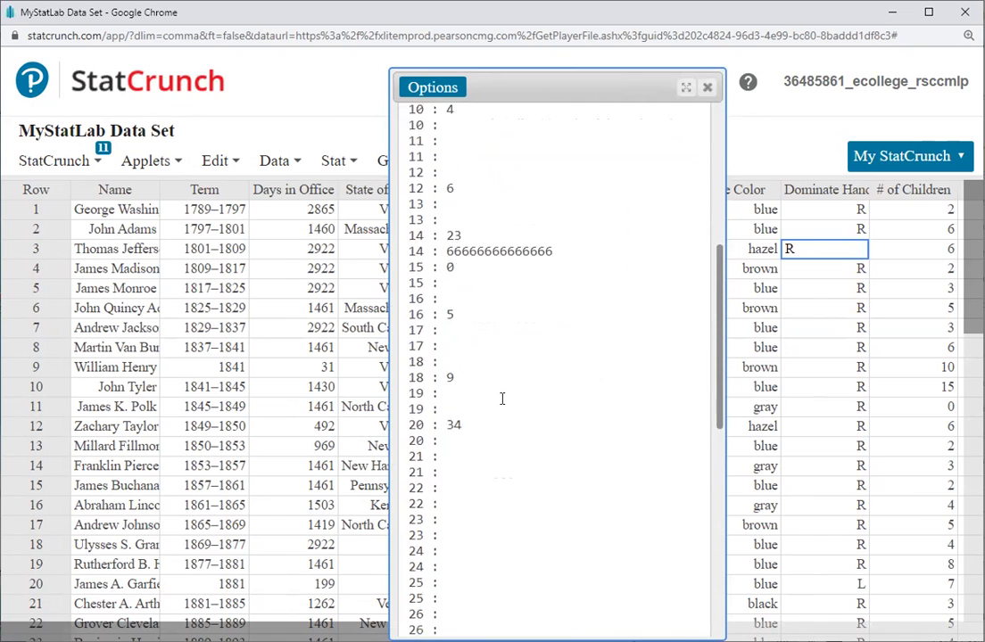
{"action": "scroll", "coordinate": [502, 399], "scroll_direction": "up", "scroll_amount": 3}
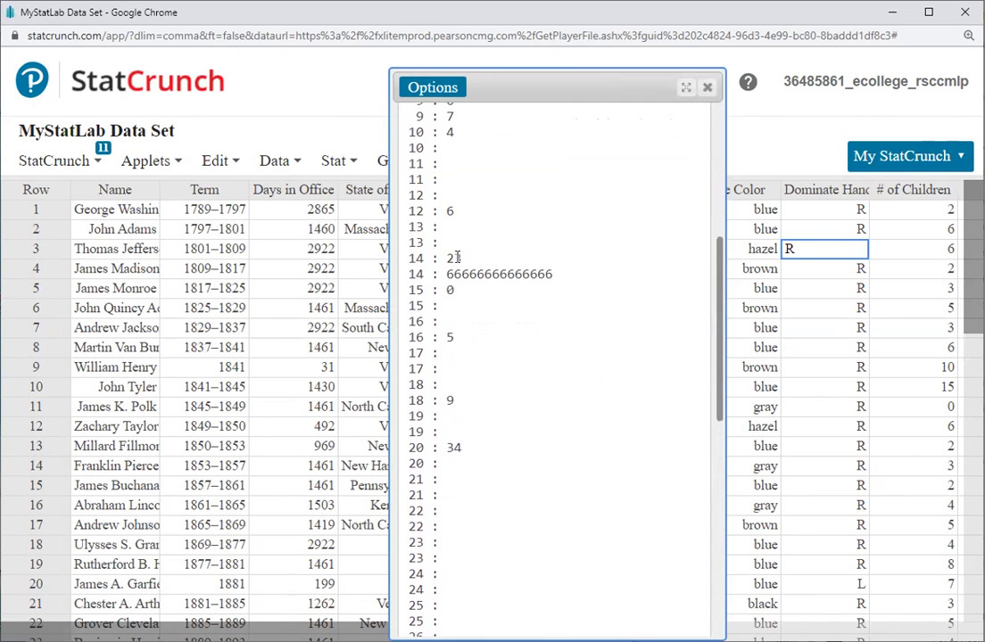
{"action": "scroll", "coordinate": [487, 378], "scroll_direction": "down", "scroll_amount": 6}
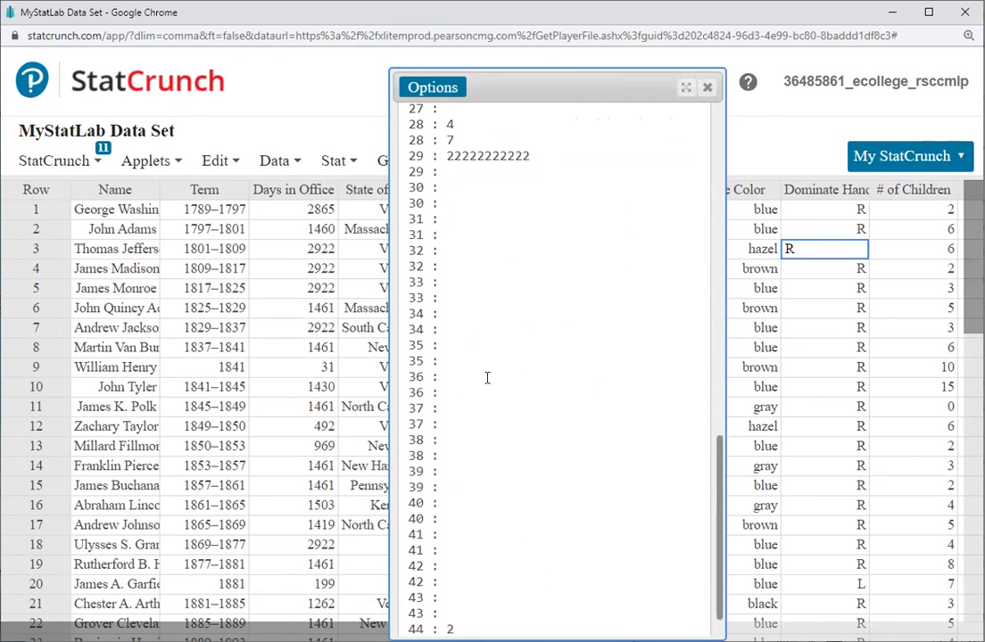
- Edit the Days in Office stem and leaf plot to use the # of Children column instead and recompute it
{"action": "scroll", "coordinate": [487, 378], "scroll_direction": "up", "scroll_amount": 10}
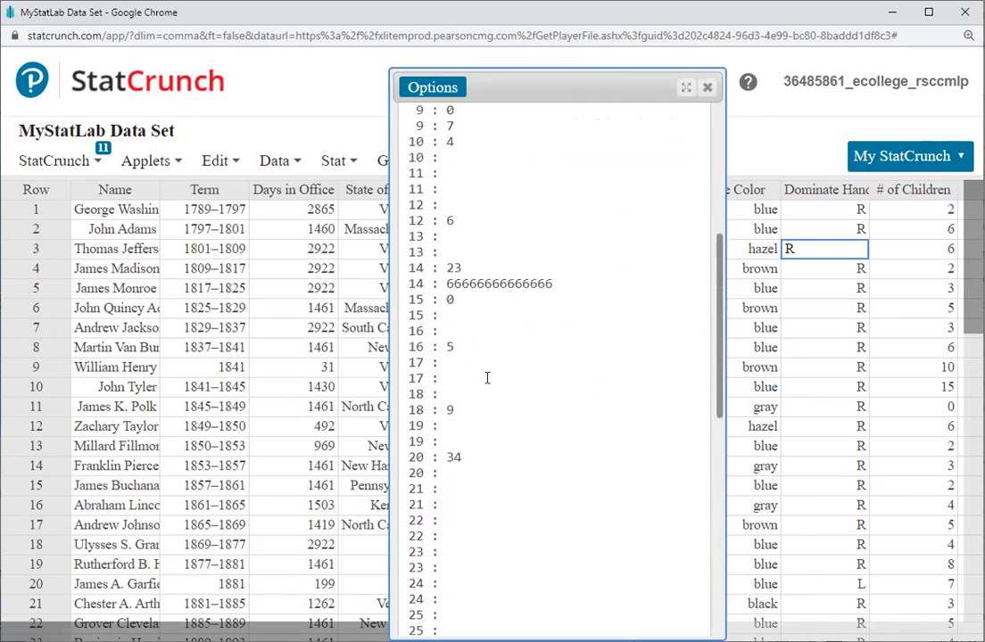
{"action": "scroll", "coordinate": [487, 378], "scroll_direction": "down", "scroll_amount": 10}
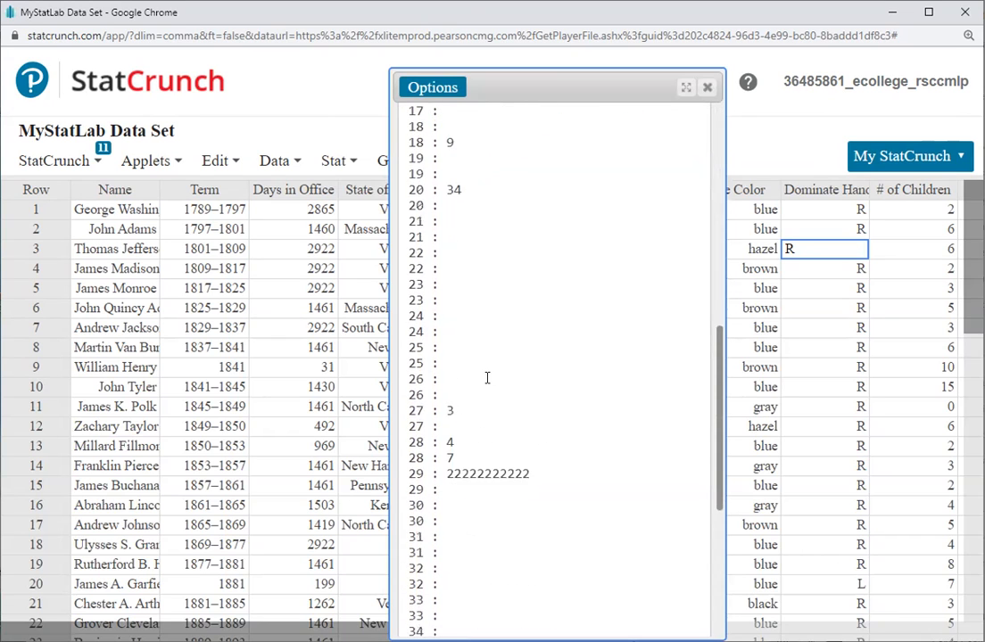
{"action": "scroll", "coordinate": [487, 378], "scroll_direction": "up", "scroll_amount": 5}
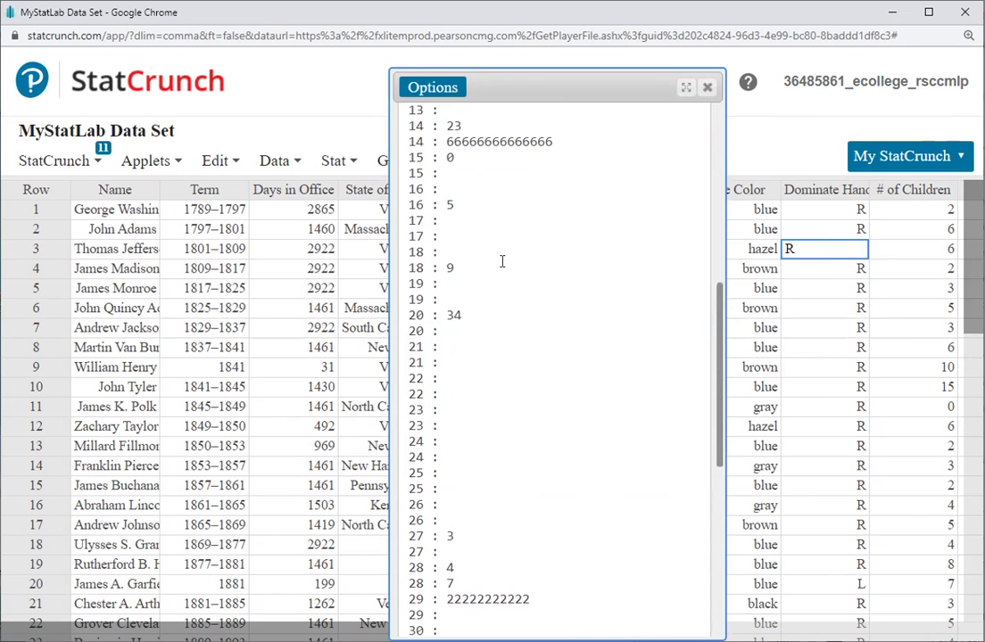
{"action": "scroll", "coordinate": [519, 308], "scroll_direction": "up", "scroll_amount": 5}
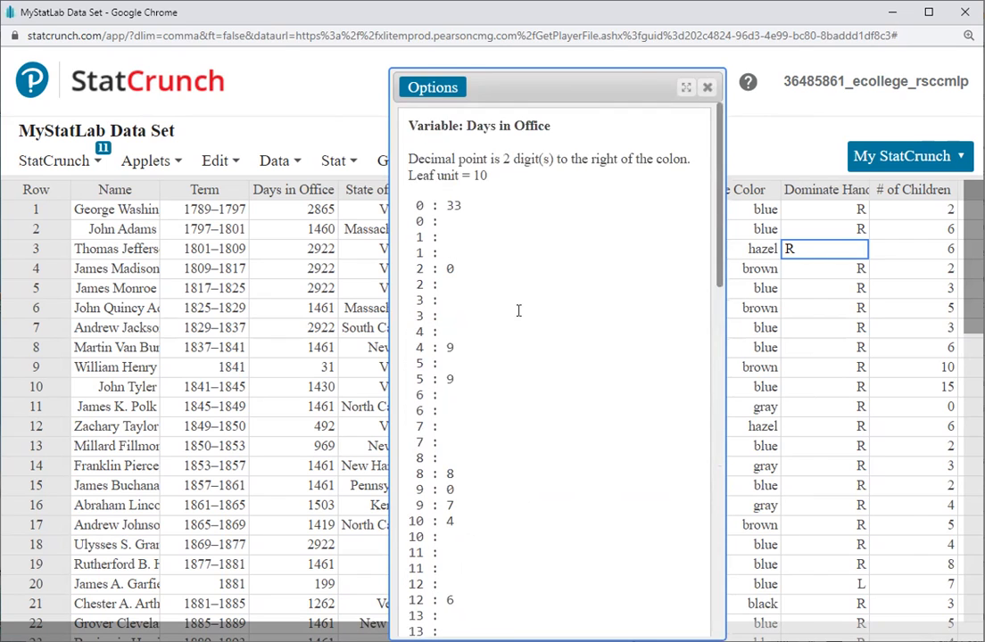
{"action": "left_click", "coordinate": [433, 88]}
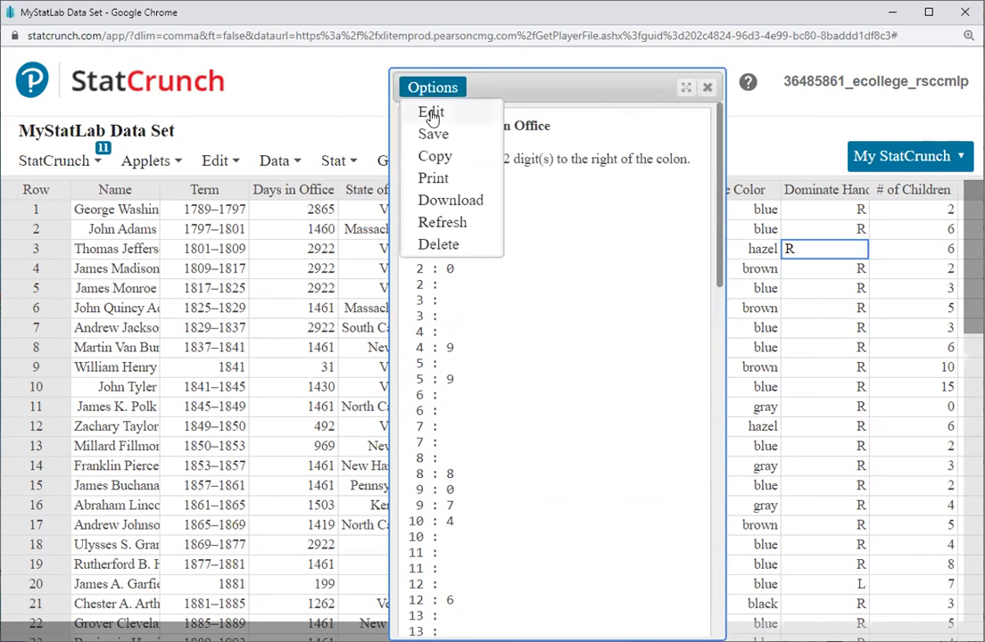
{"action": "left_click", "coordinate": [431, 115]}
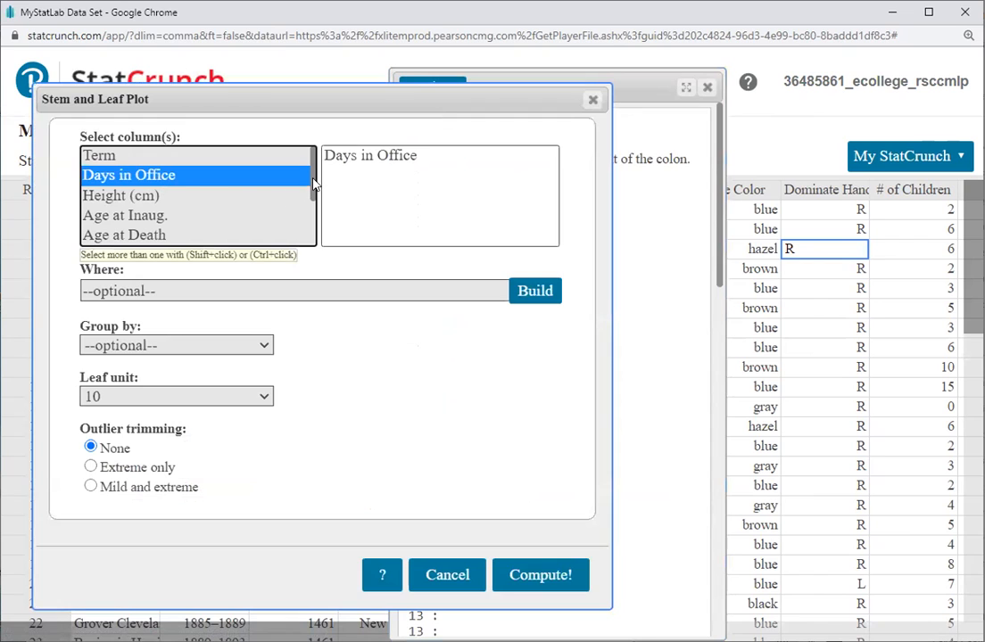
{"action": "scroll", "coordinate": [272, 214], "scroll_direction": "down", "scroll_amount": 3}
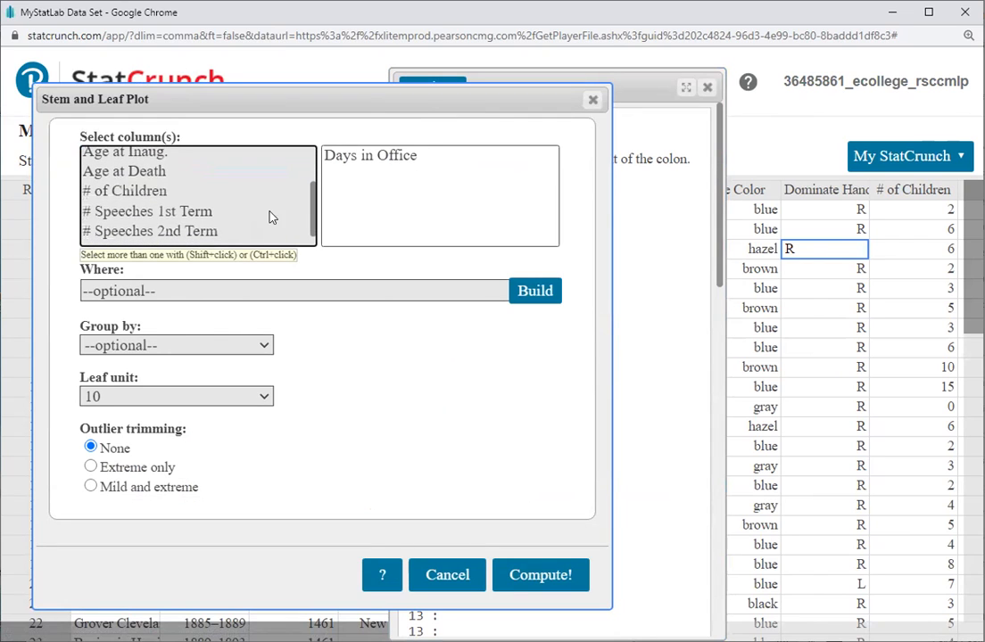
{"action": "left_click", "coordinate": [128, 192]}
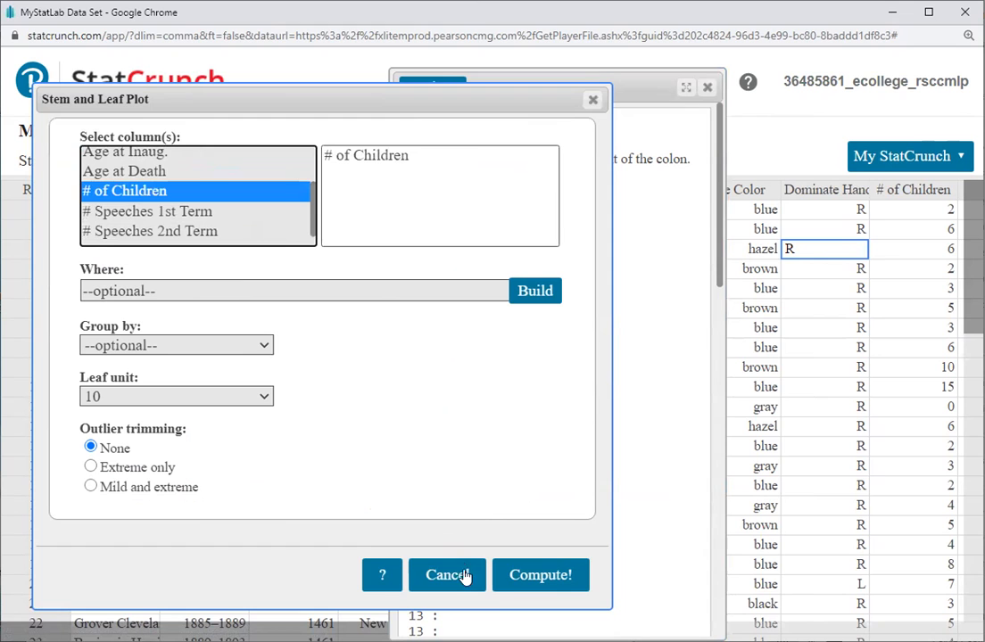
{"action": "left_click", "coordinate": [562, 590]}
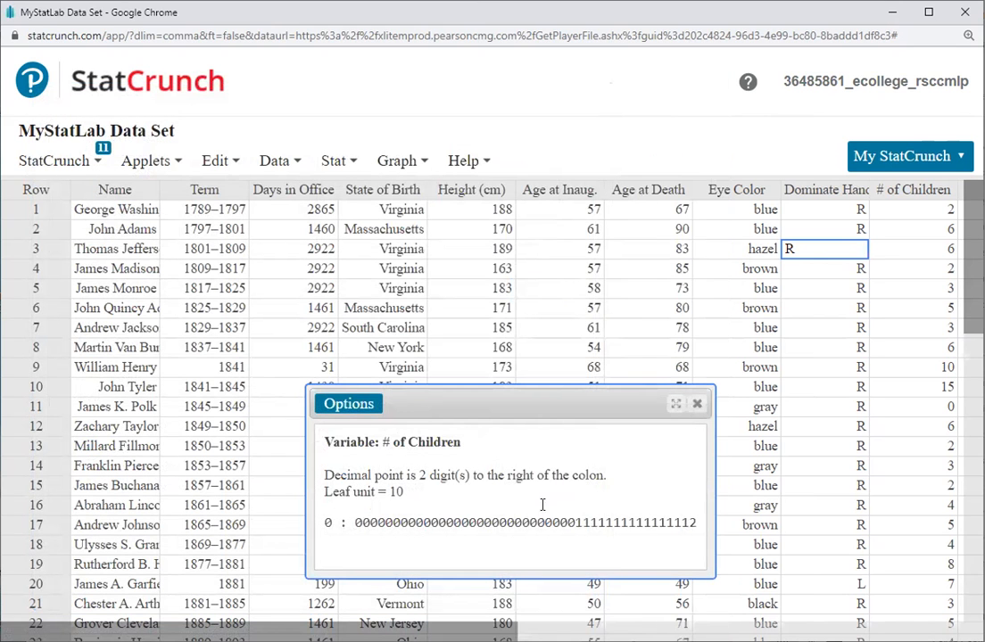
- Change the # of Children stem and leaf plot's leaf unit to 1 and recompute it
{"action": "left_click_drag", "start_coordinate": [552, 404], "coordinate": [554, 341]}
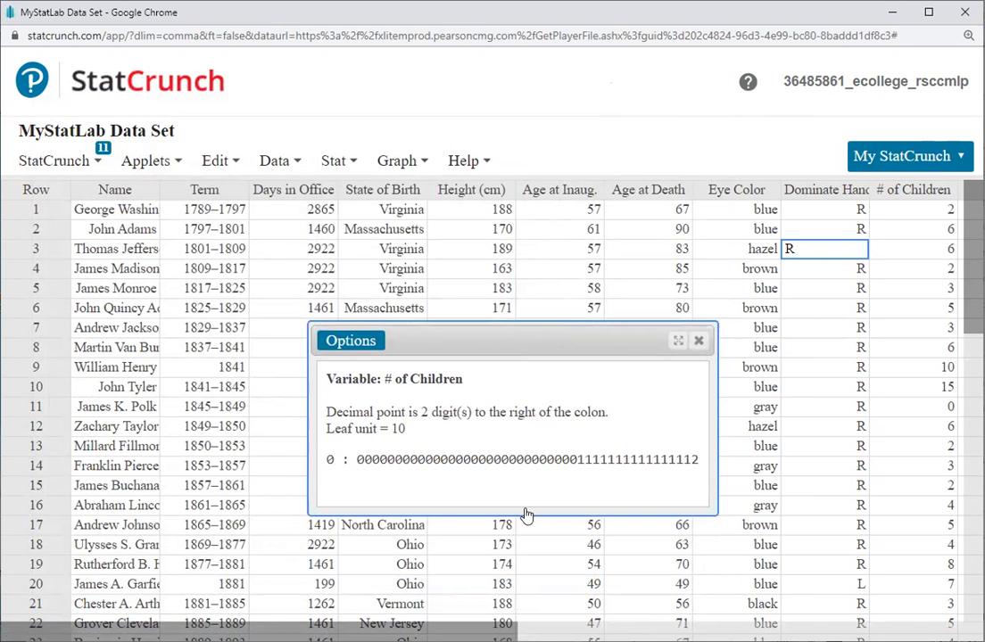
{"action": "left_click", "coordinate": [329, 340]}
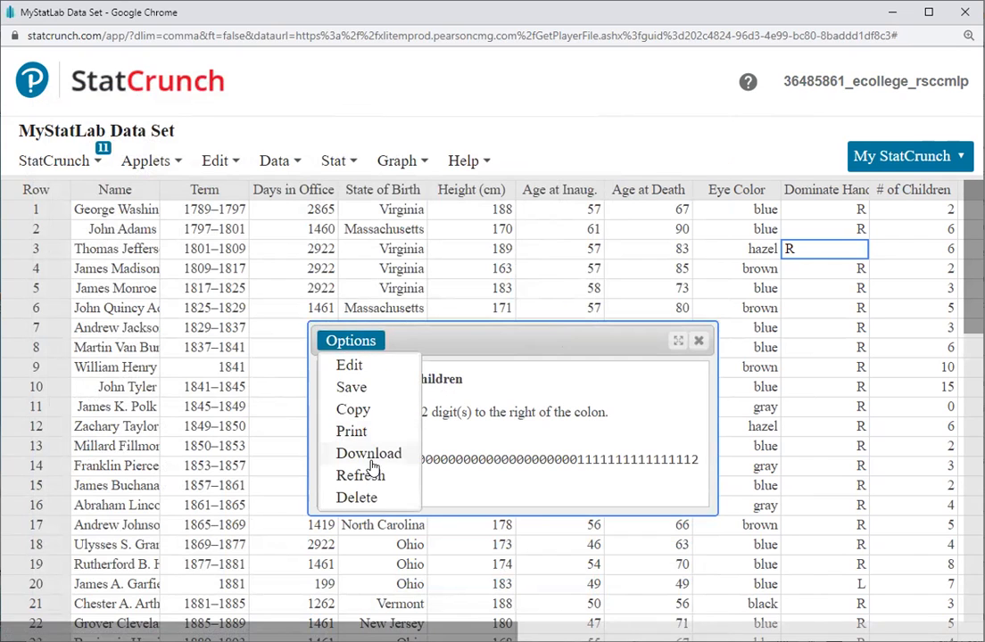
{"action": "left_click", "coordinate": [381, 372]}
{"action": "left_click", "coordinate": [143, 396]}
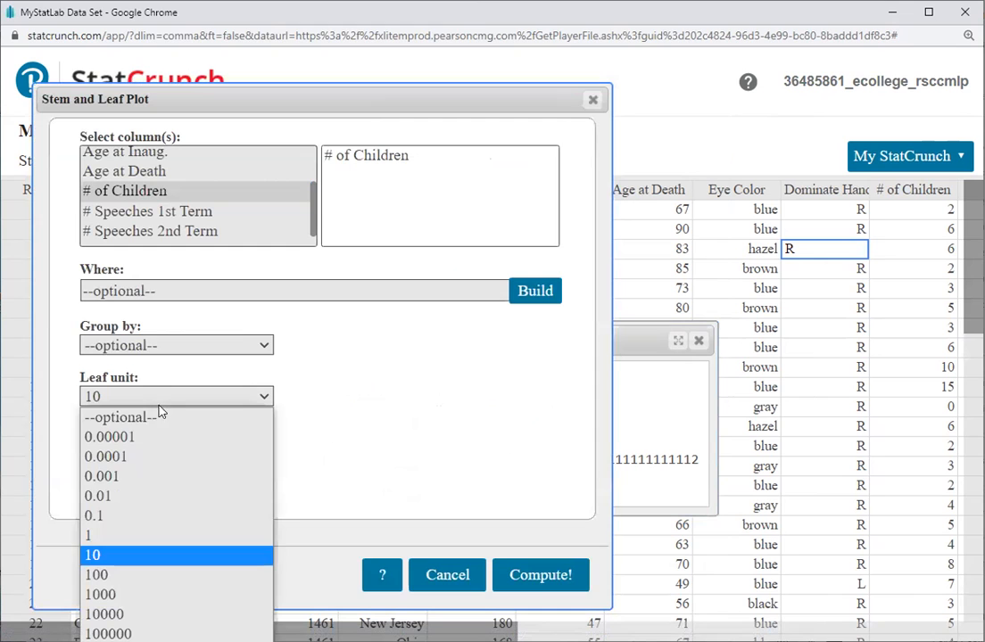
{"action": "left_click", "coordinate": [129, 534]}
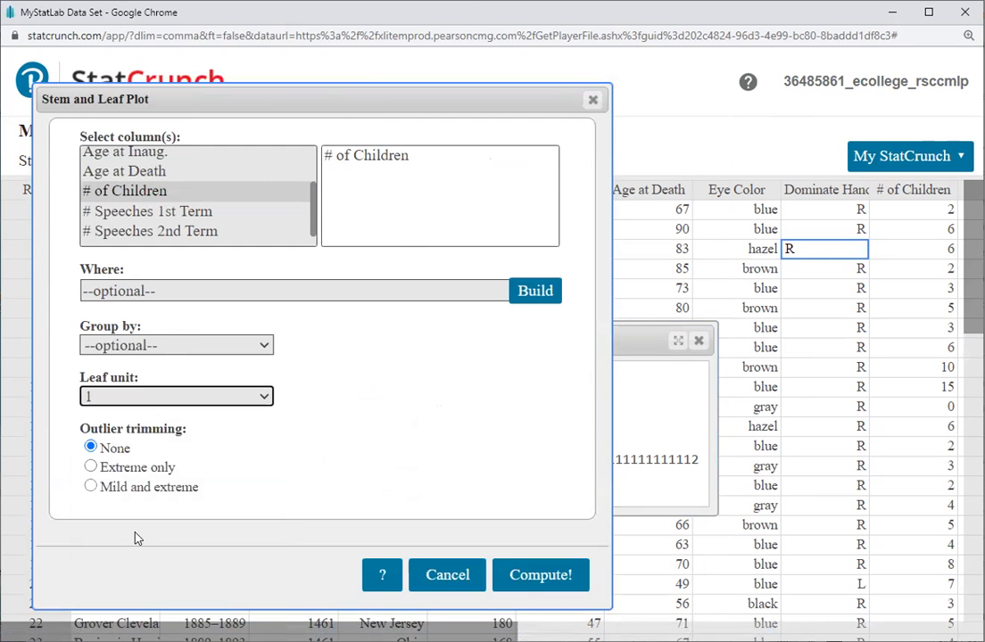
{"action": "left_click", "coordinate": [522, 575]}
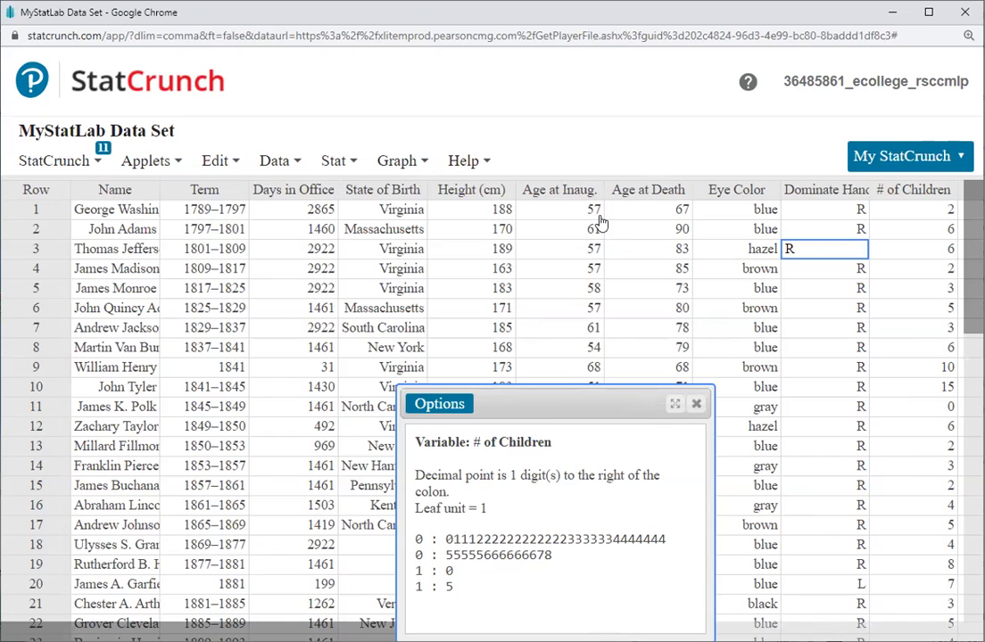
- Close the # of Children stem and leaf plot and switch to the Notepad notes with the topic list
{"action": "left_click", "coordinate": [697, 406]}
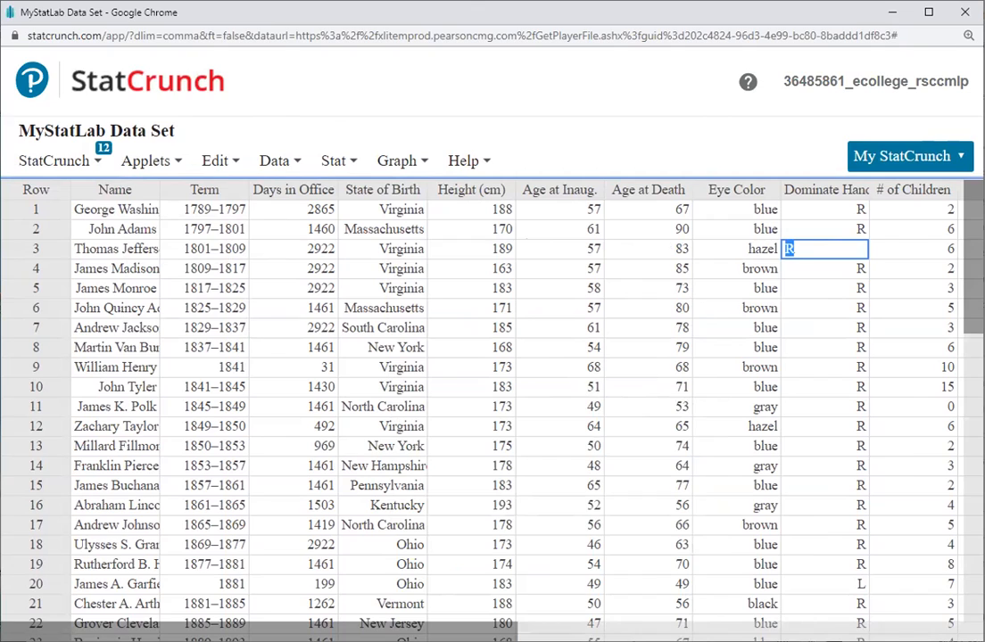
{"action": "key", "text": "alt+Tab"}
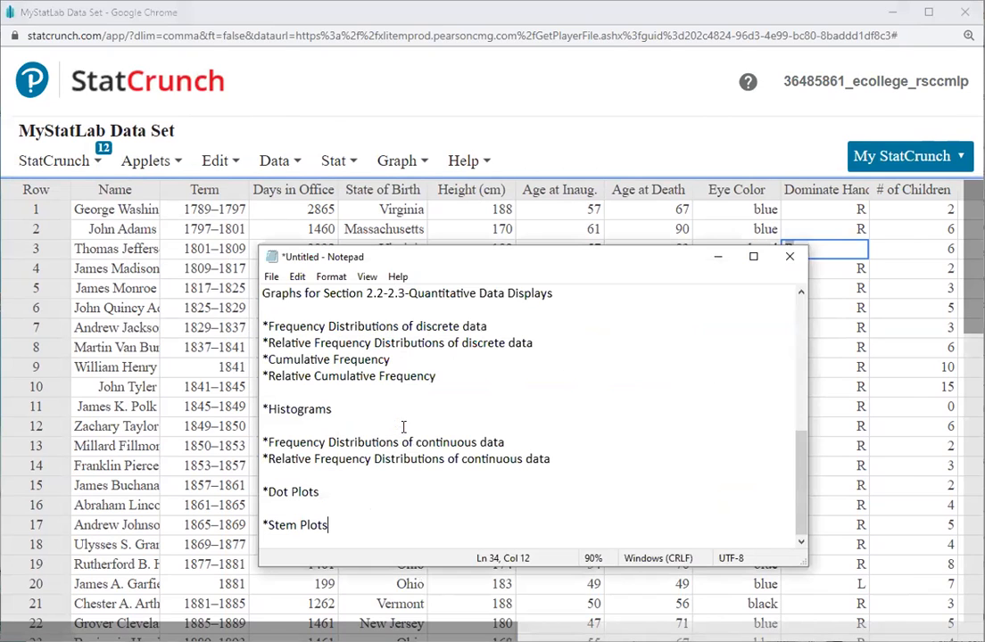